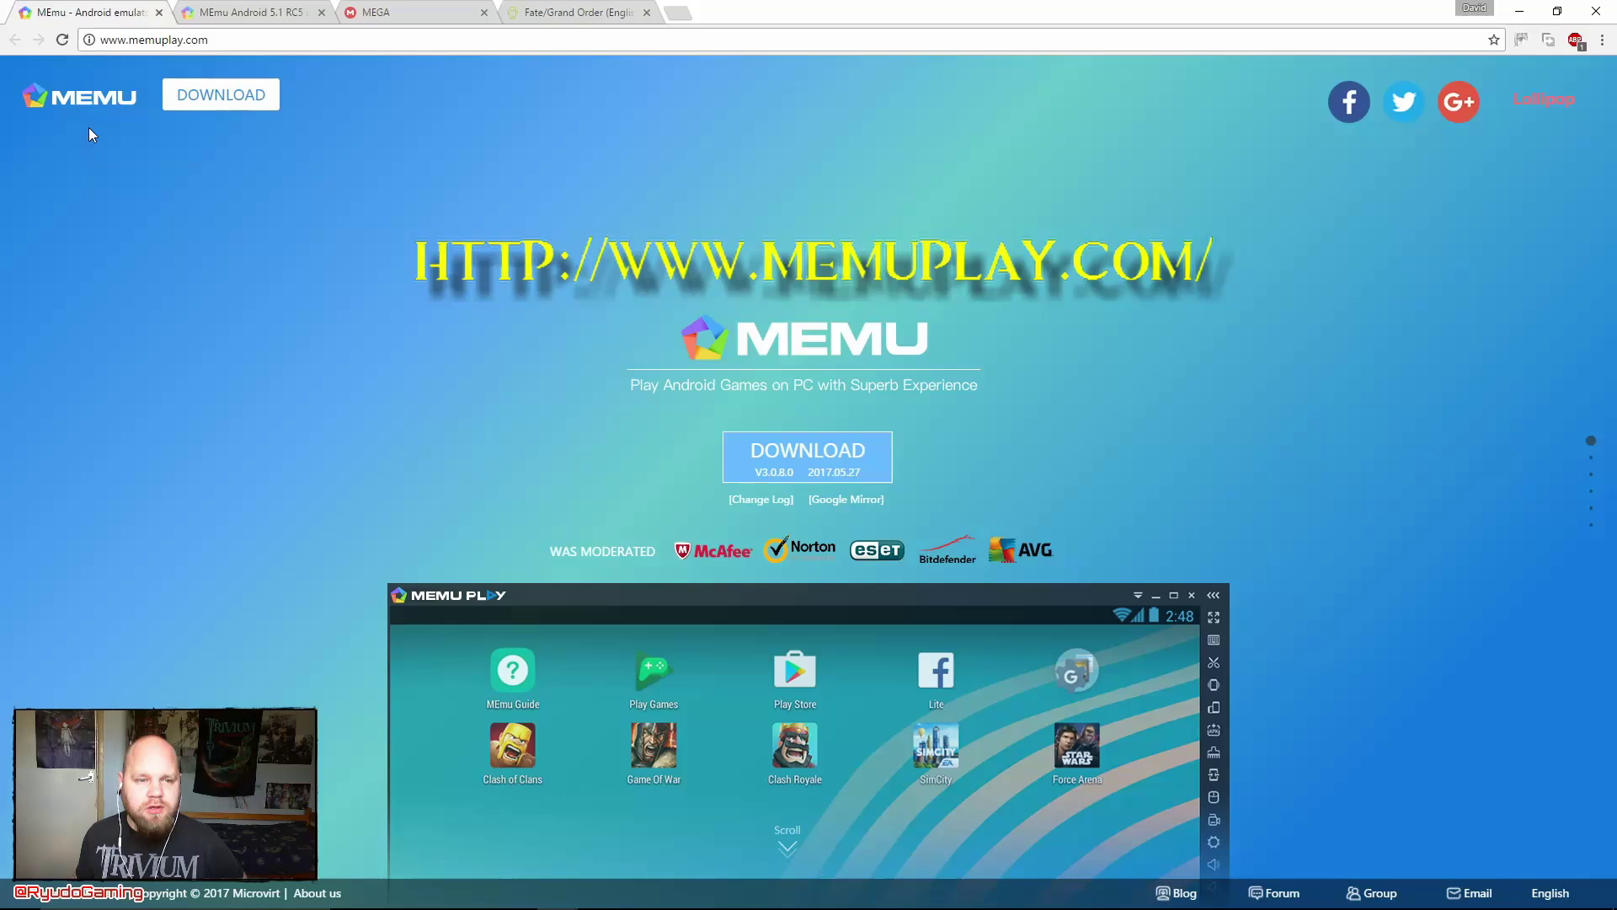
# Start downloading the MEmu installer from the memuplay.com home page, and discard the pending download.
pyautogui.click(229, 34)
pyautogui.moveTo(211, 40); pyautogui.dragTo(98, 40)
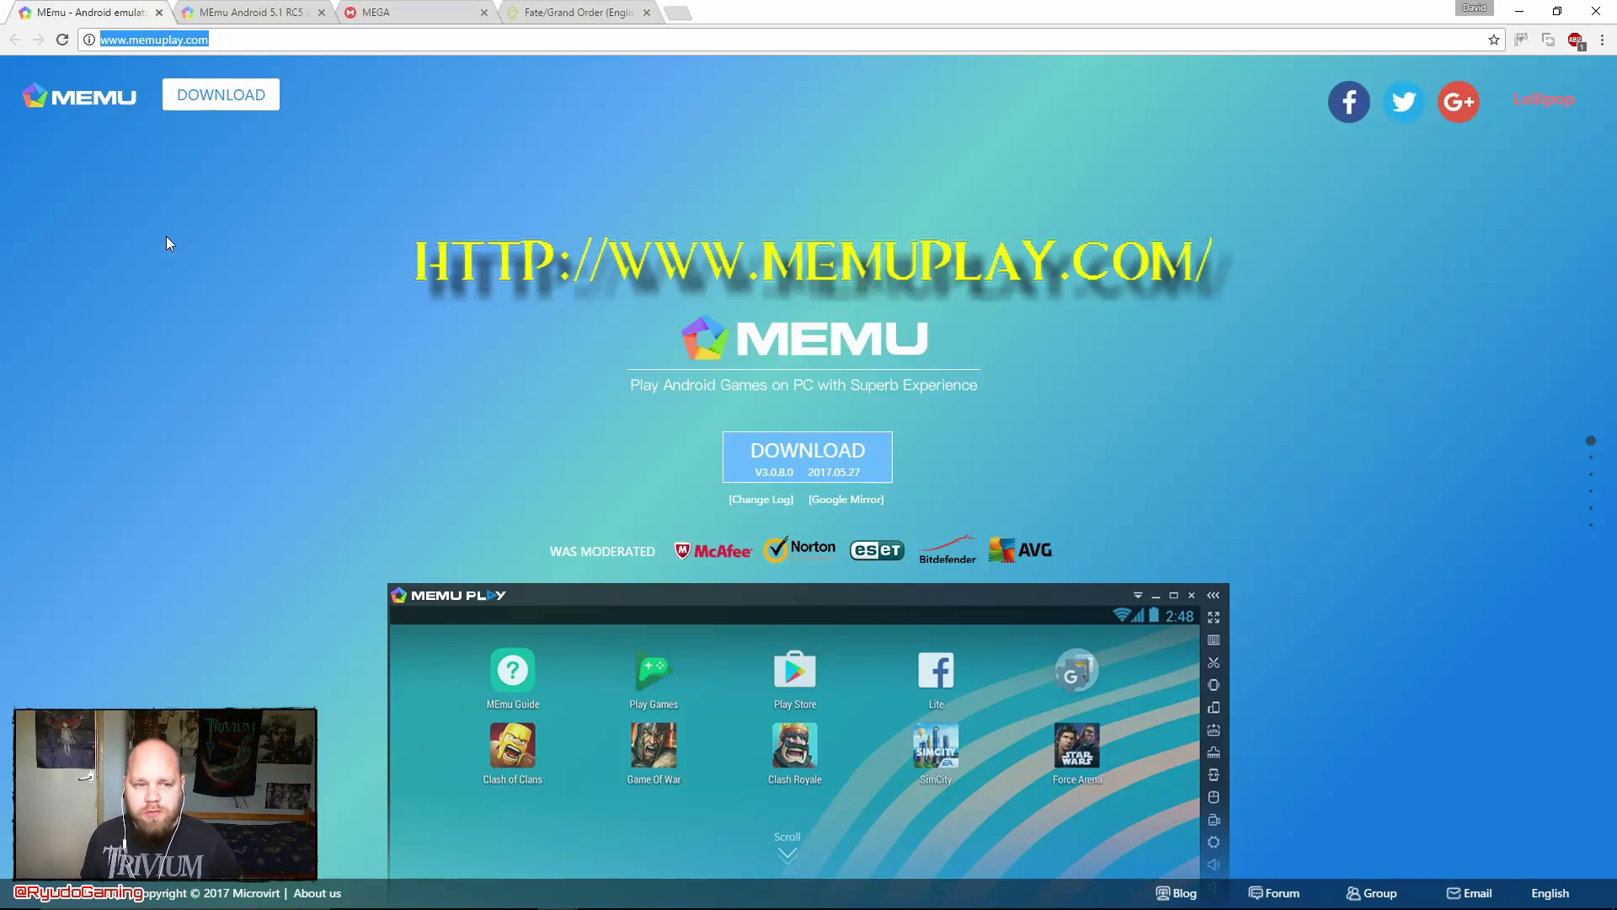
pyautogui.click(254, 89)
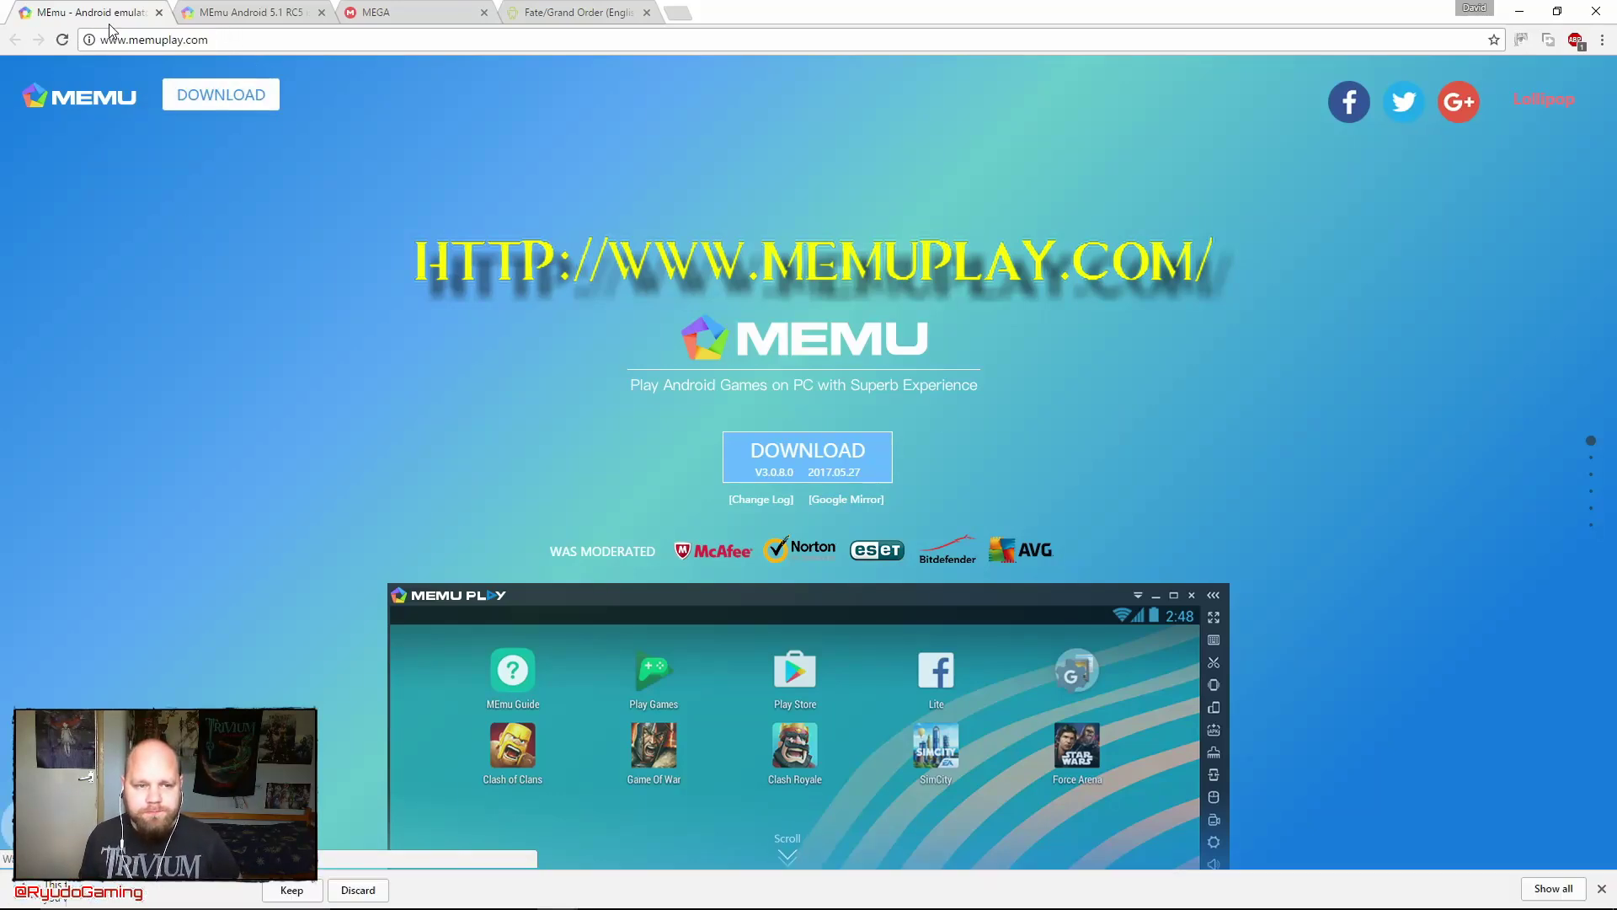
pyautogui.click(361, 886)
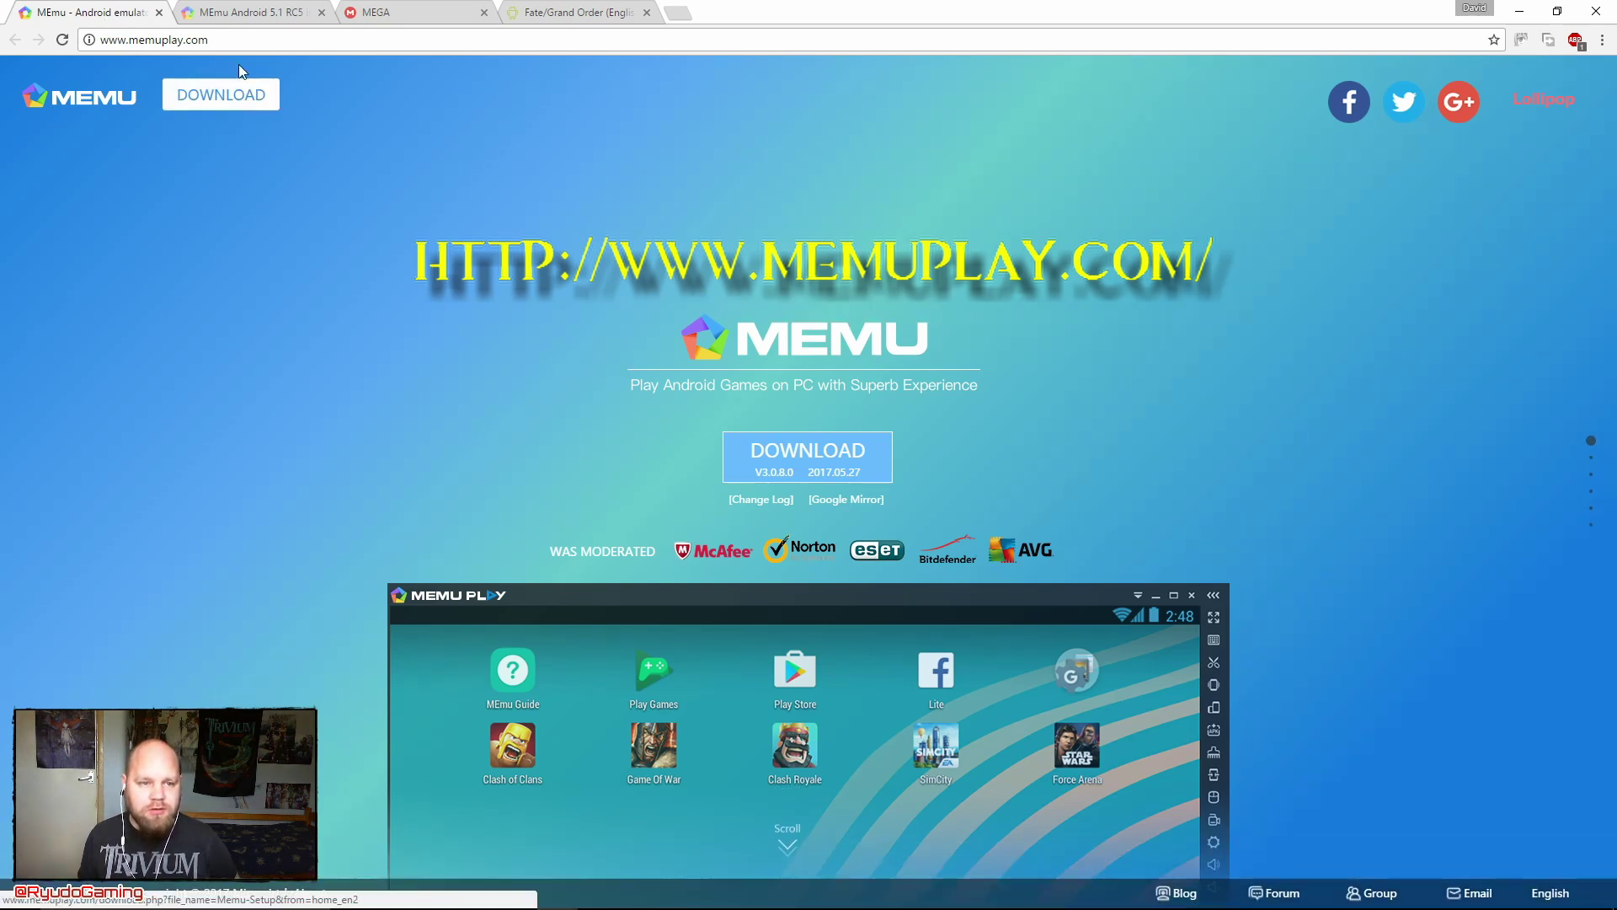
# Start downloading the MEmu-Lollipop-rc5 package from the MEmu Android 5.1 RC5 blog post, and discard the pending download.
pyautogui.click(220, 11)
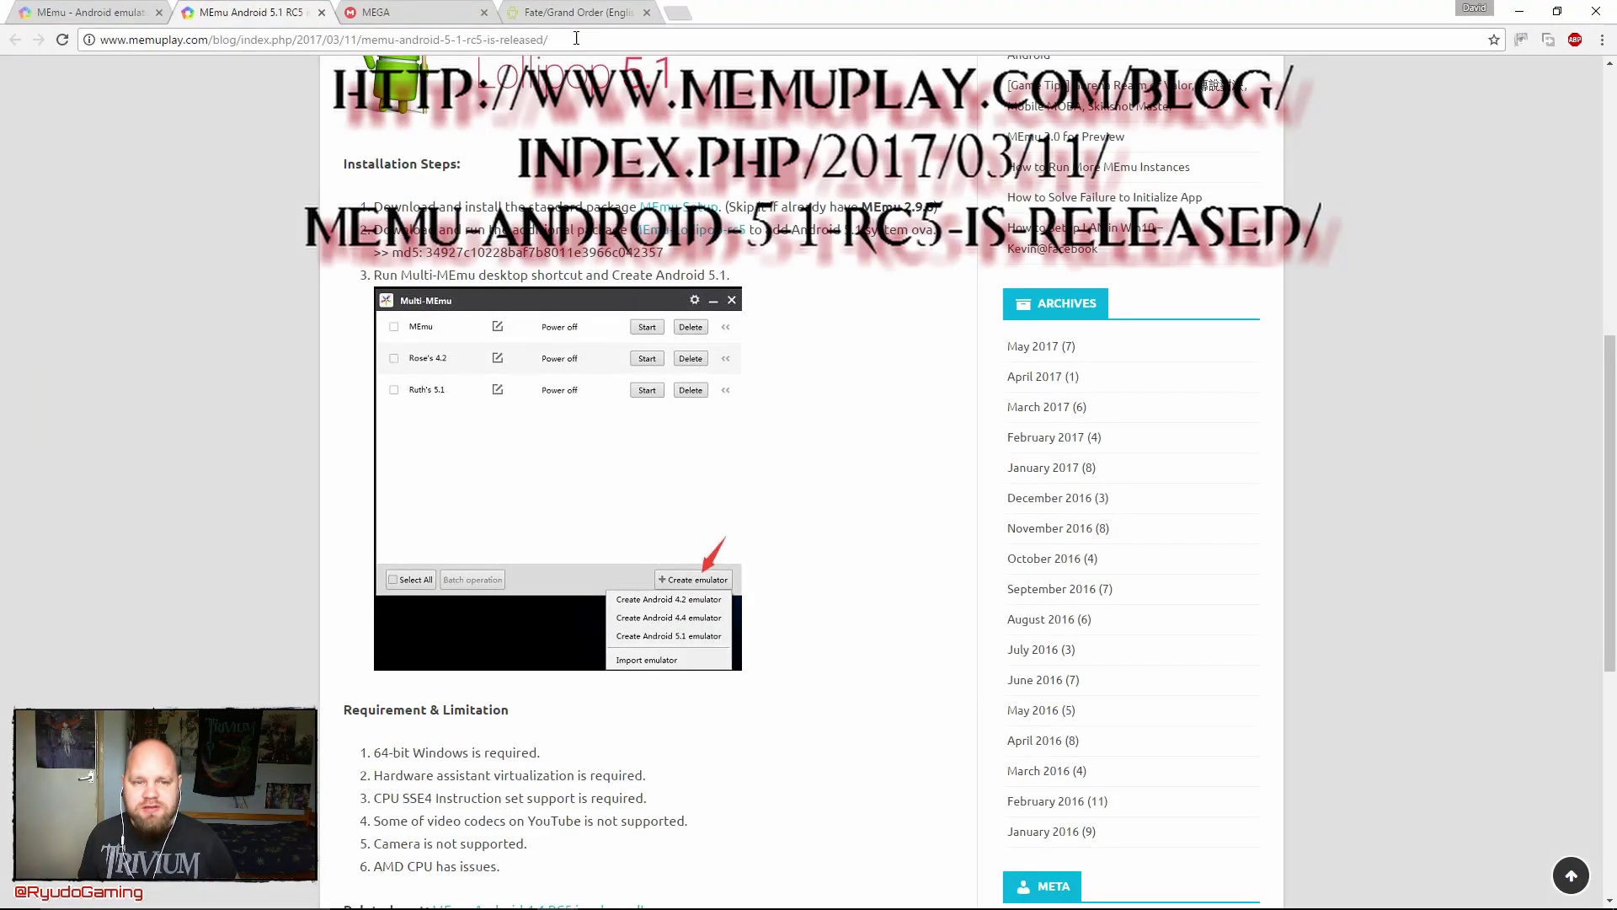
pyautogui.moveTo(579, 38); pyautogui.dragTo(5, 44)
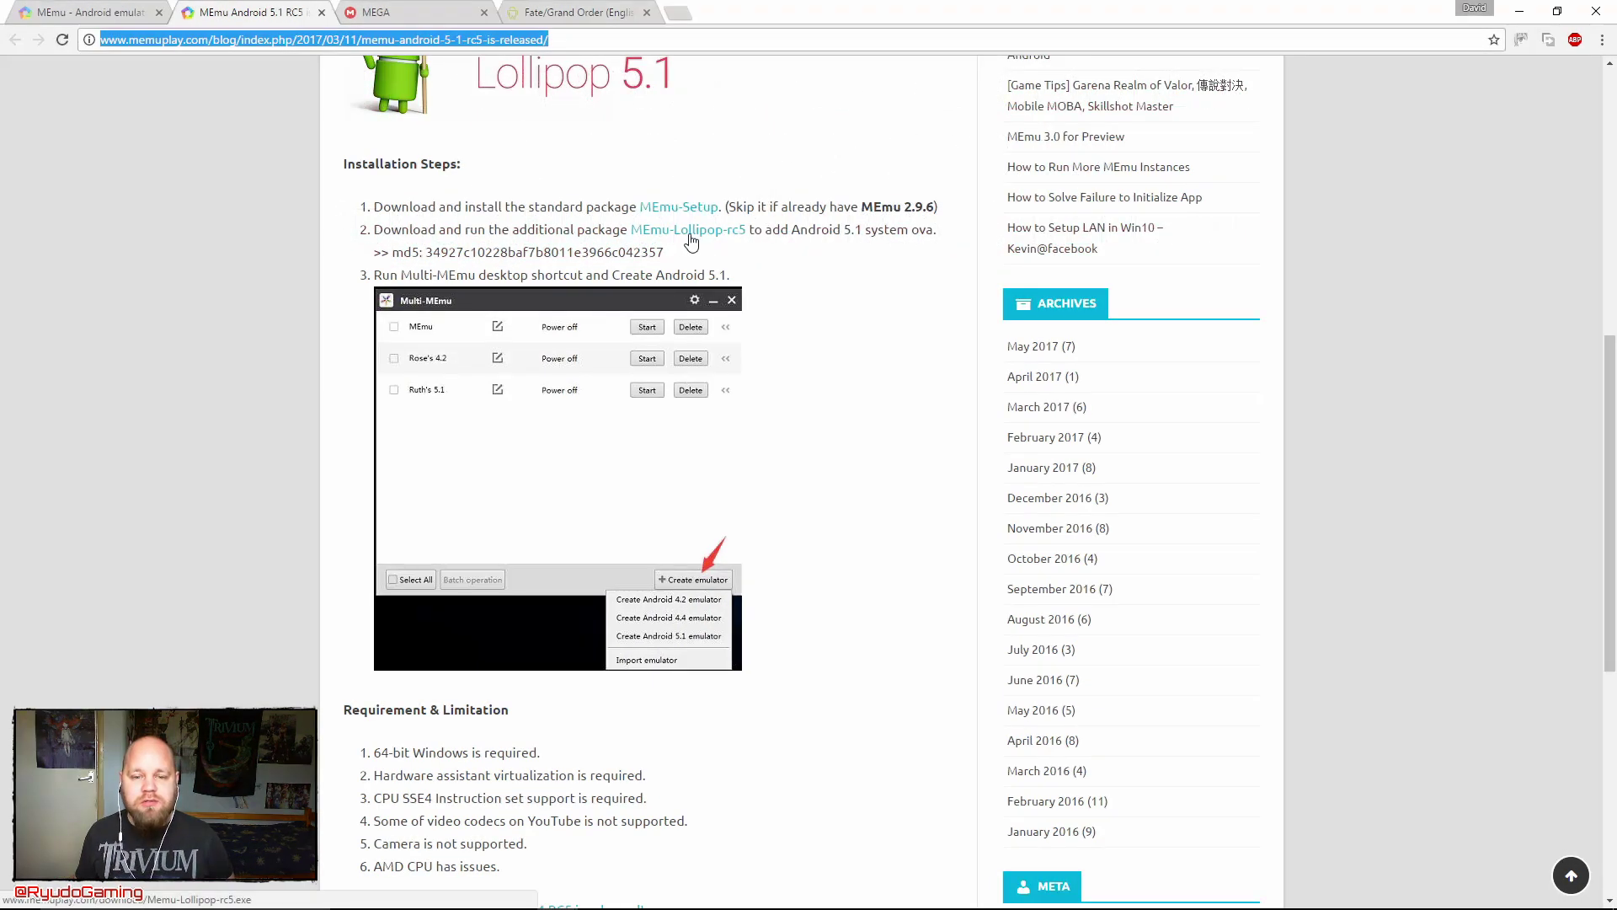
pyautogui.click(691, 240)
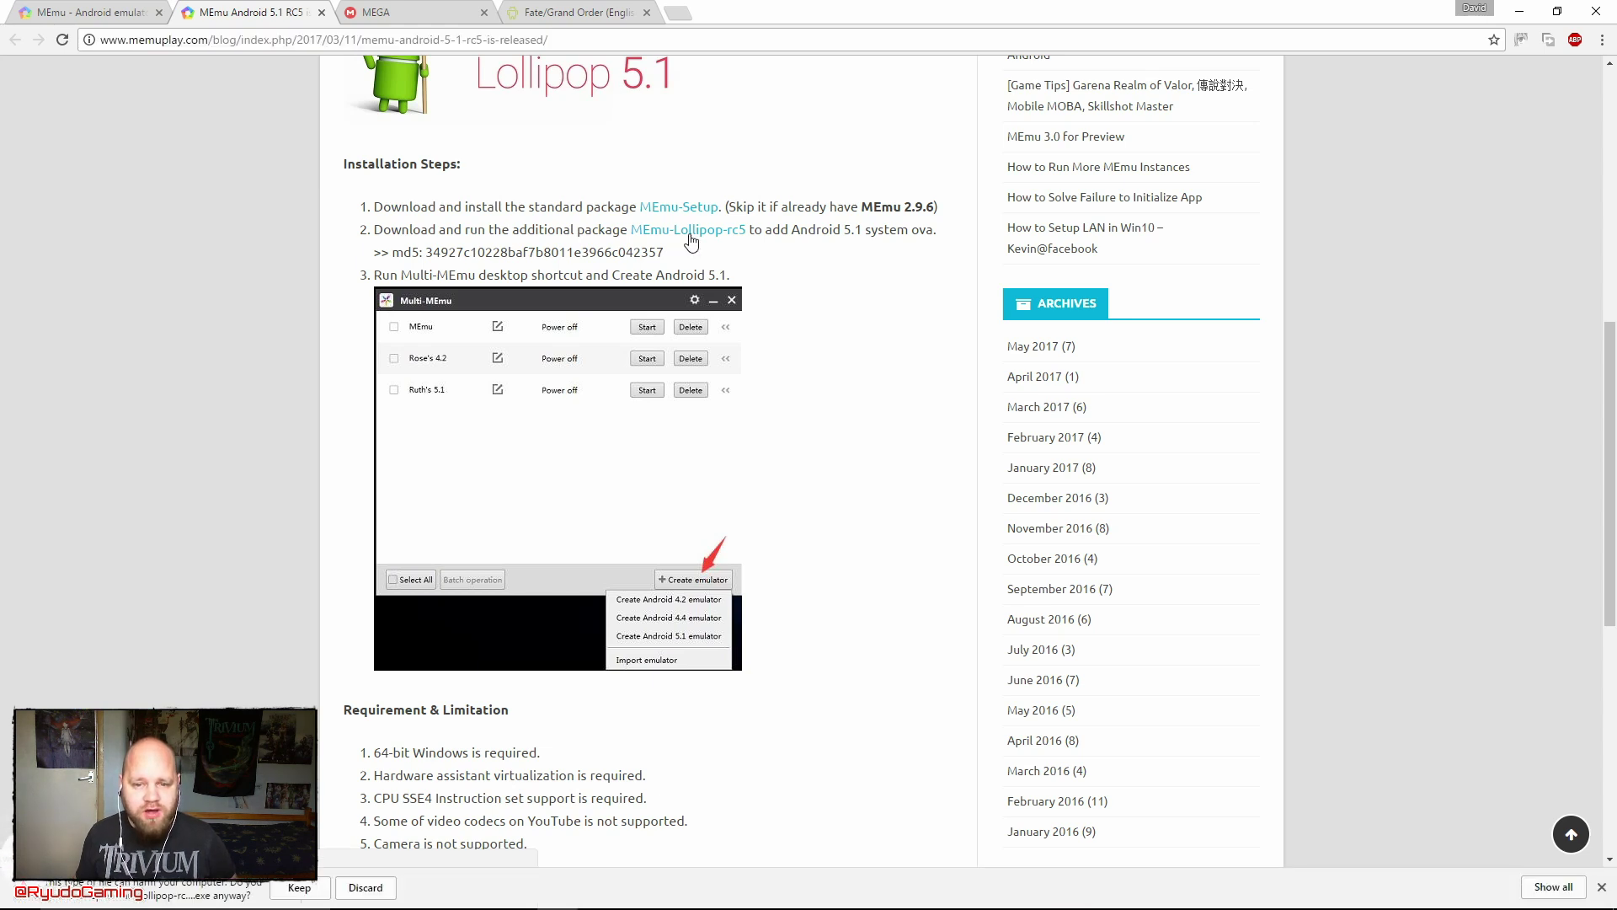
pyautogui.click(390, 891)
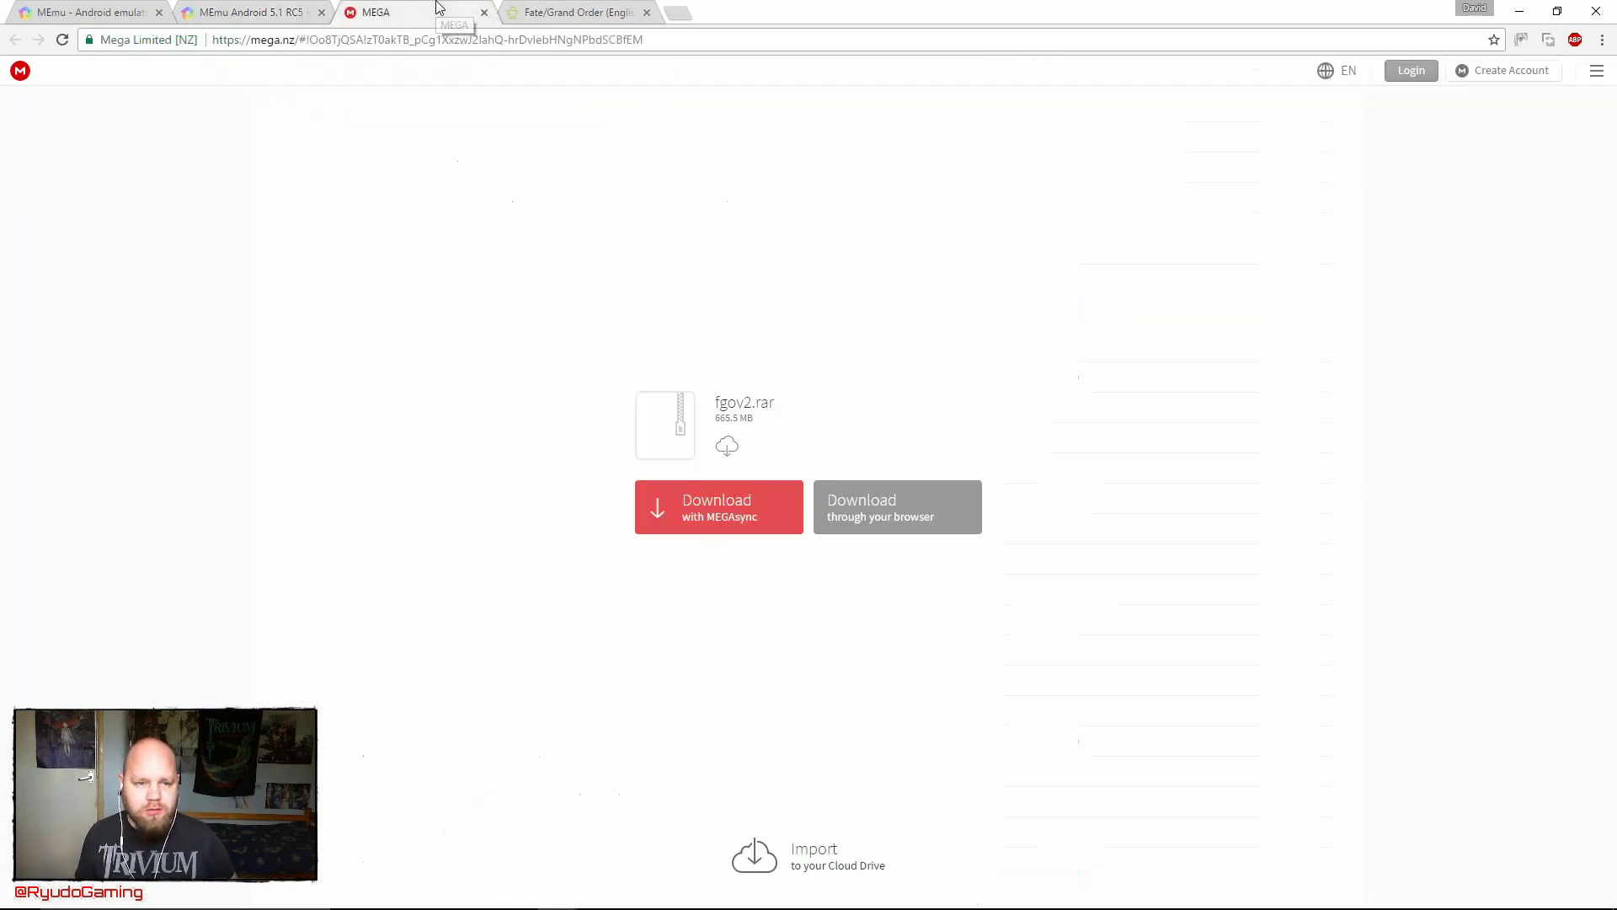
# View the MEGA download page for fgov2.rar and the APKPure page for Fate/Grand Order (English).
pyautogui.click(455, 12)
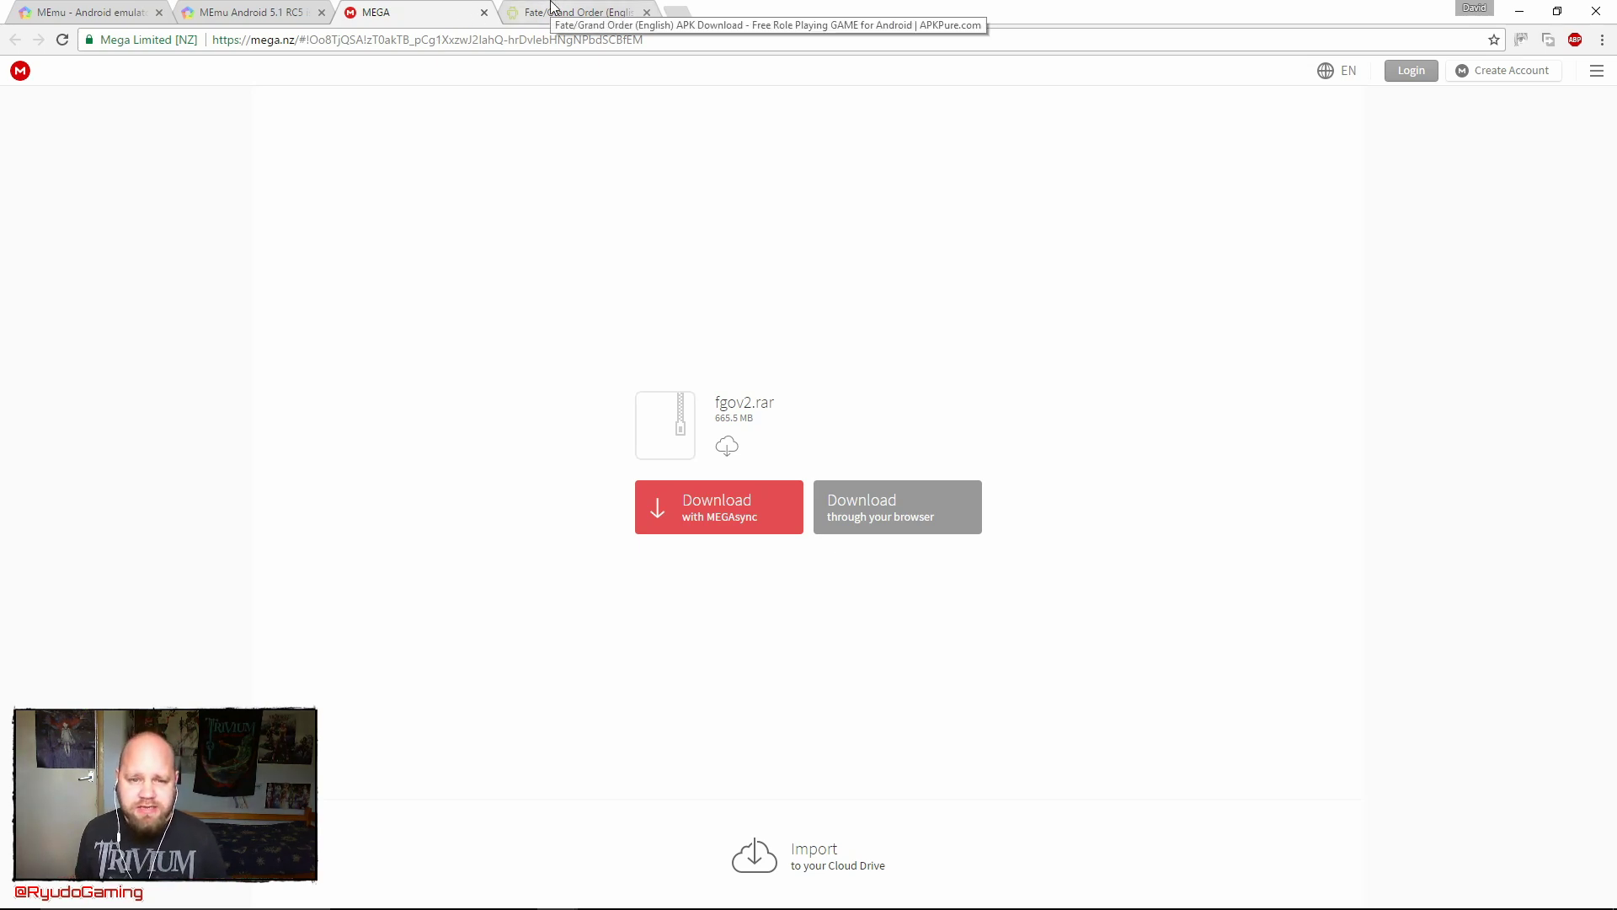
pyautogui.click(552, 7)
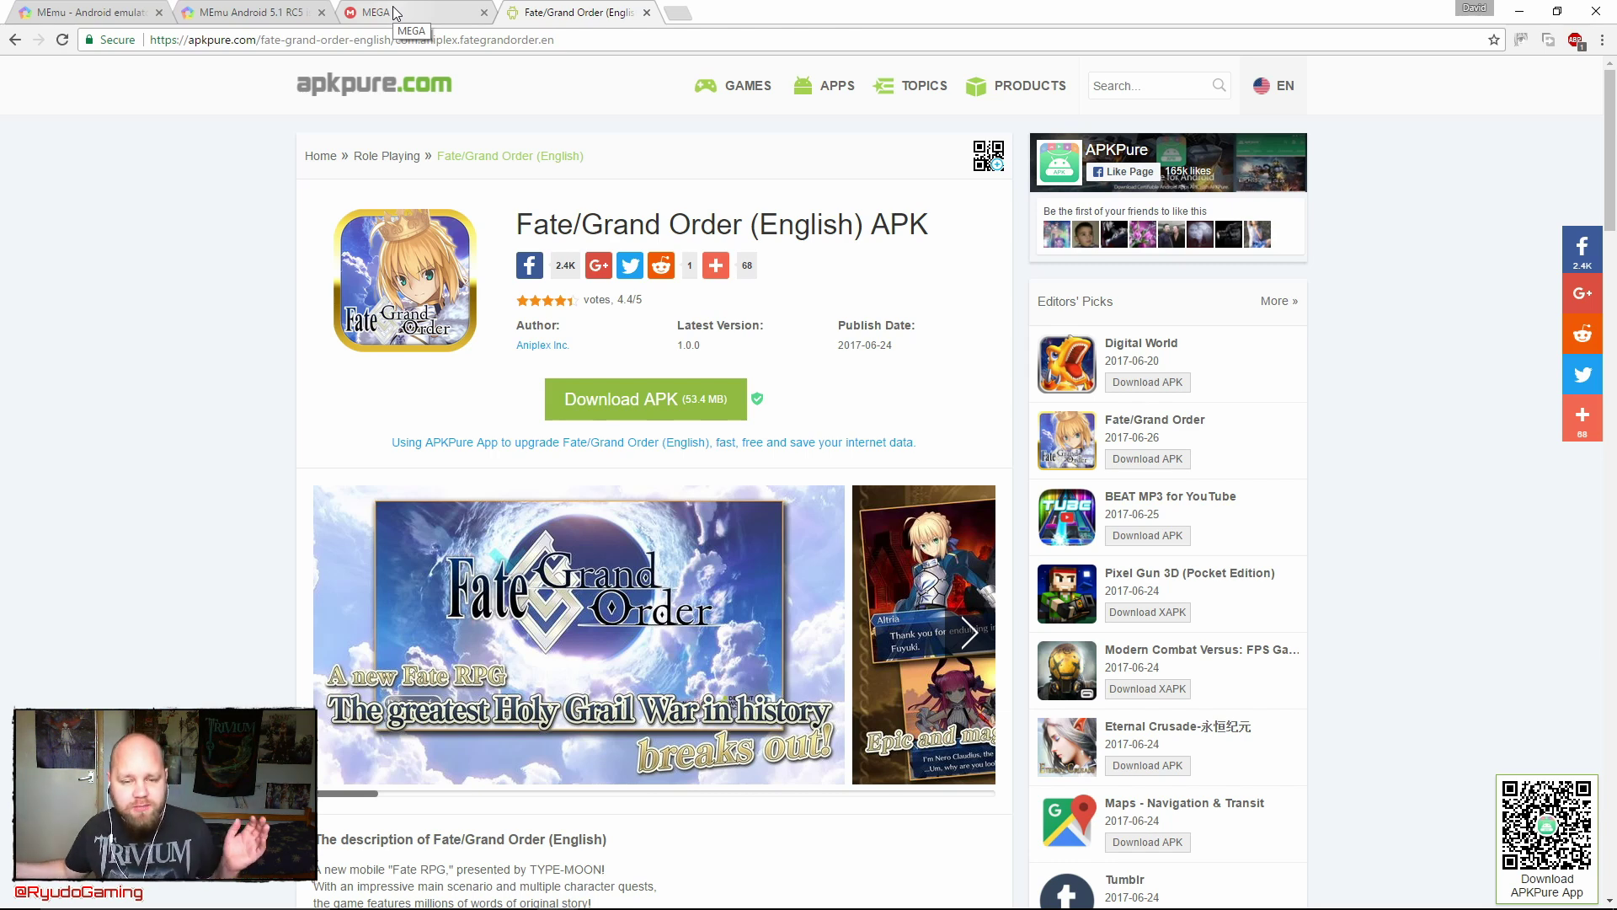
pyautogui.moveTo(715, 265)
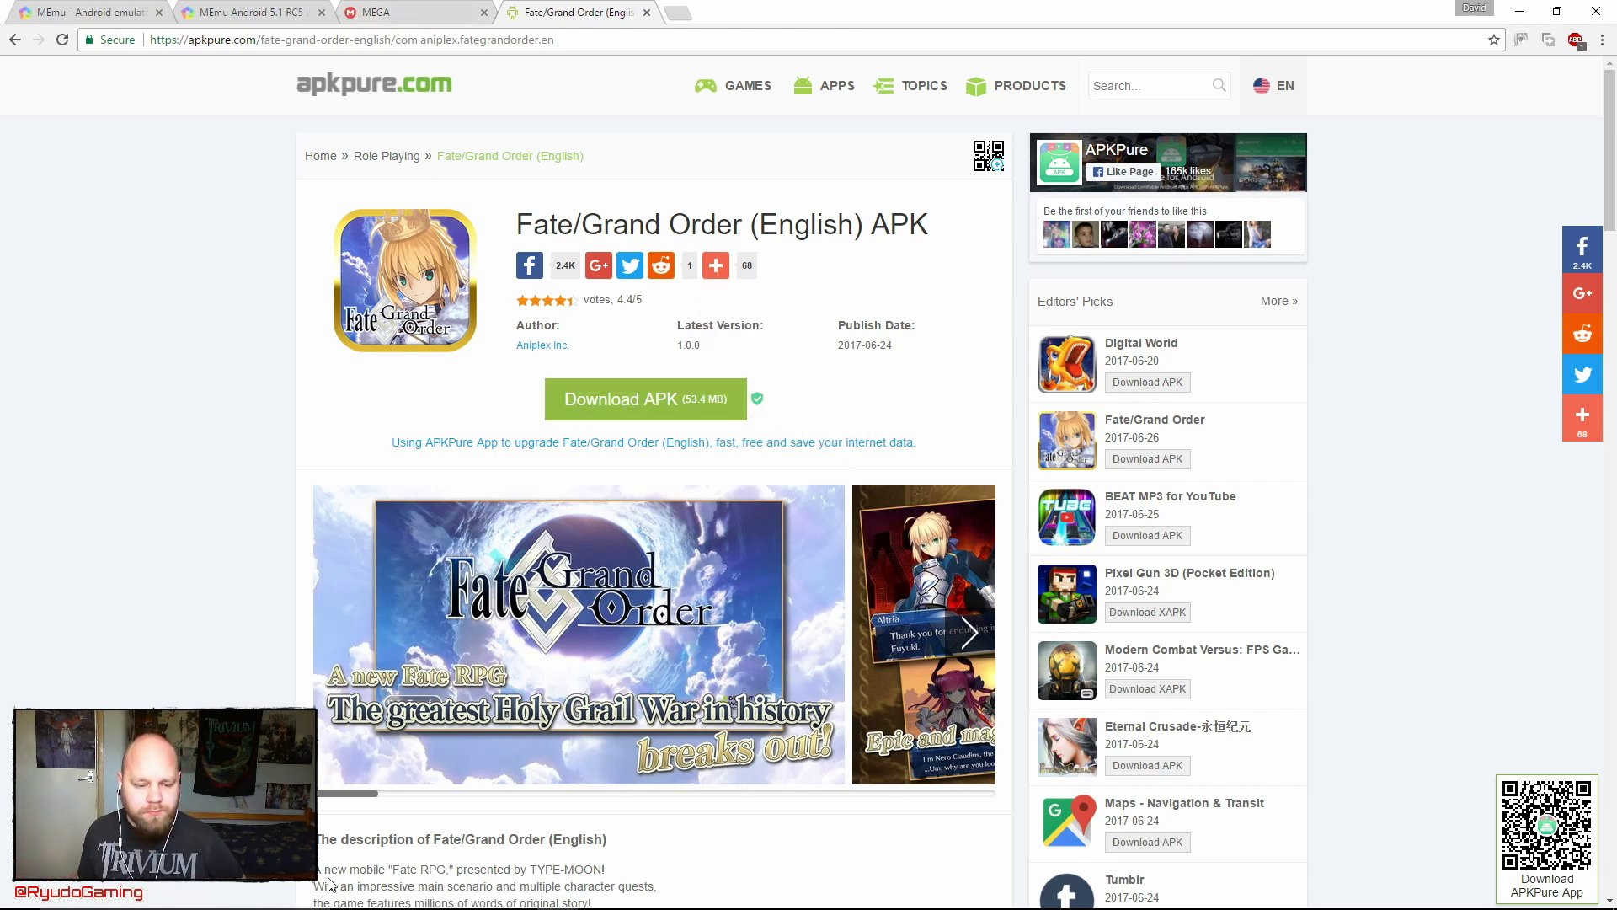
# Switch to the Downloads folder in File Explorer.
pyautogui.moveTo(380, 903)
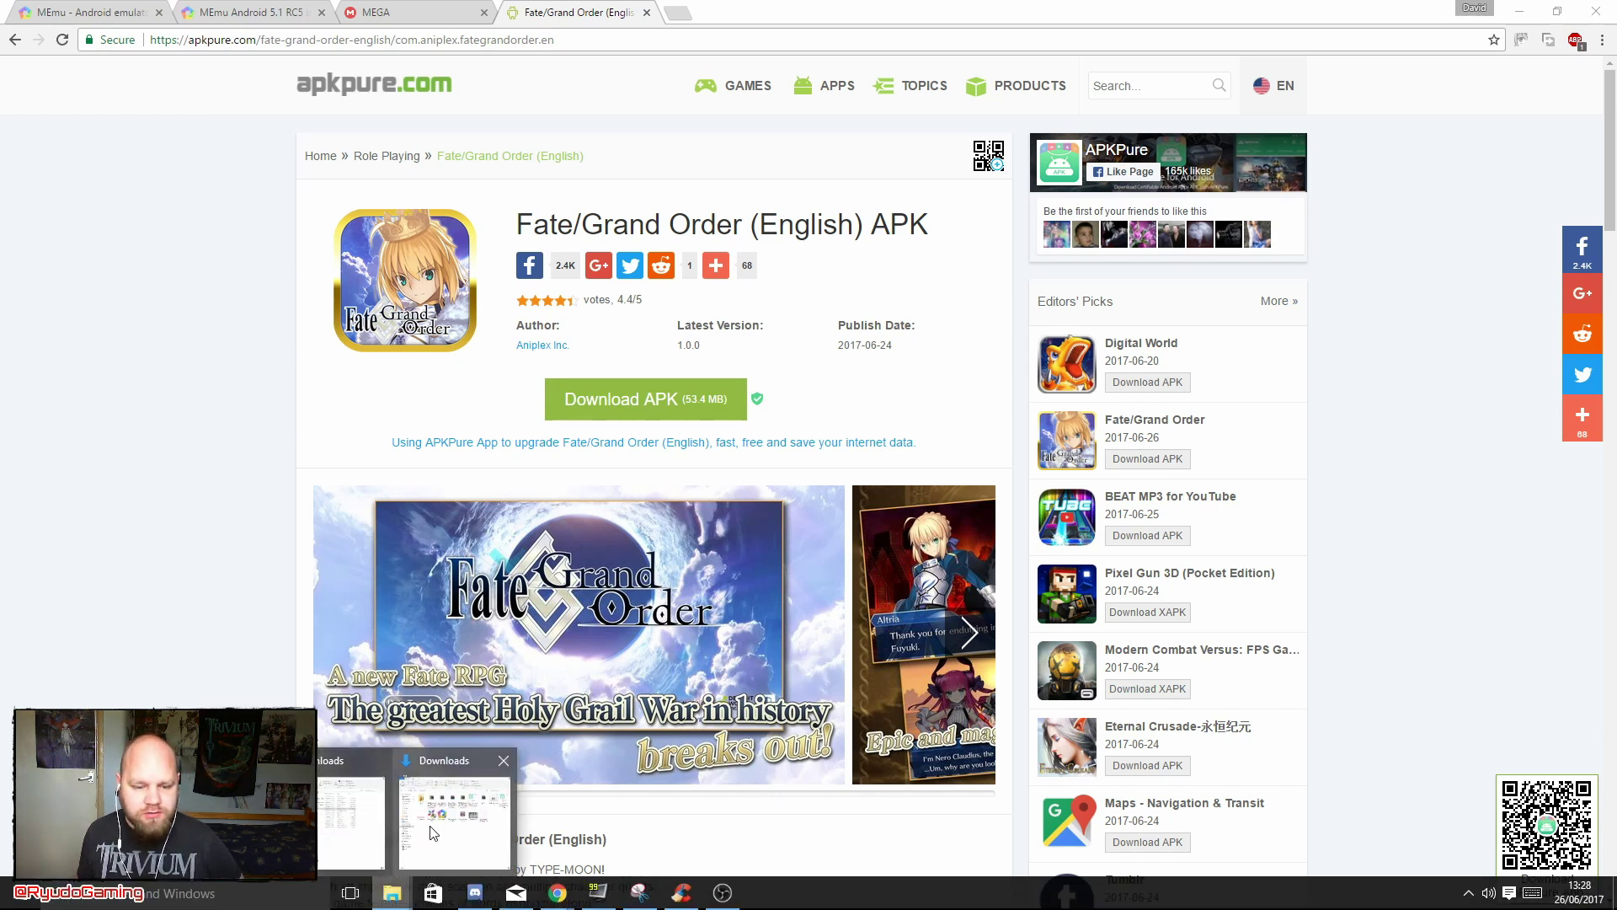
pyautogui.moveTo(434, 834)
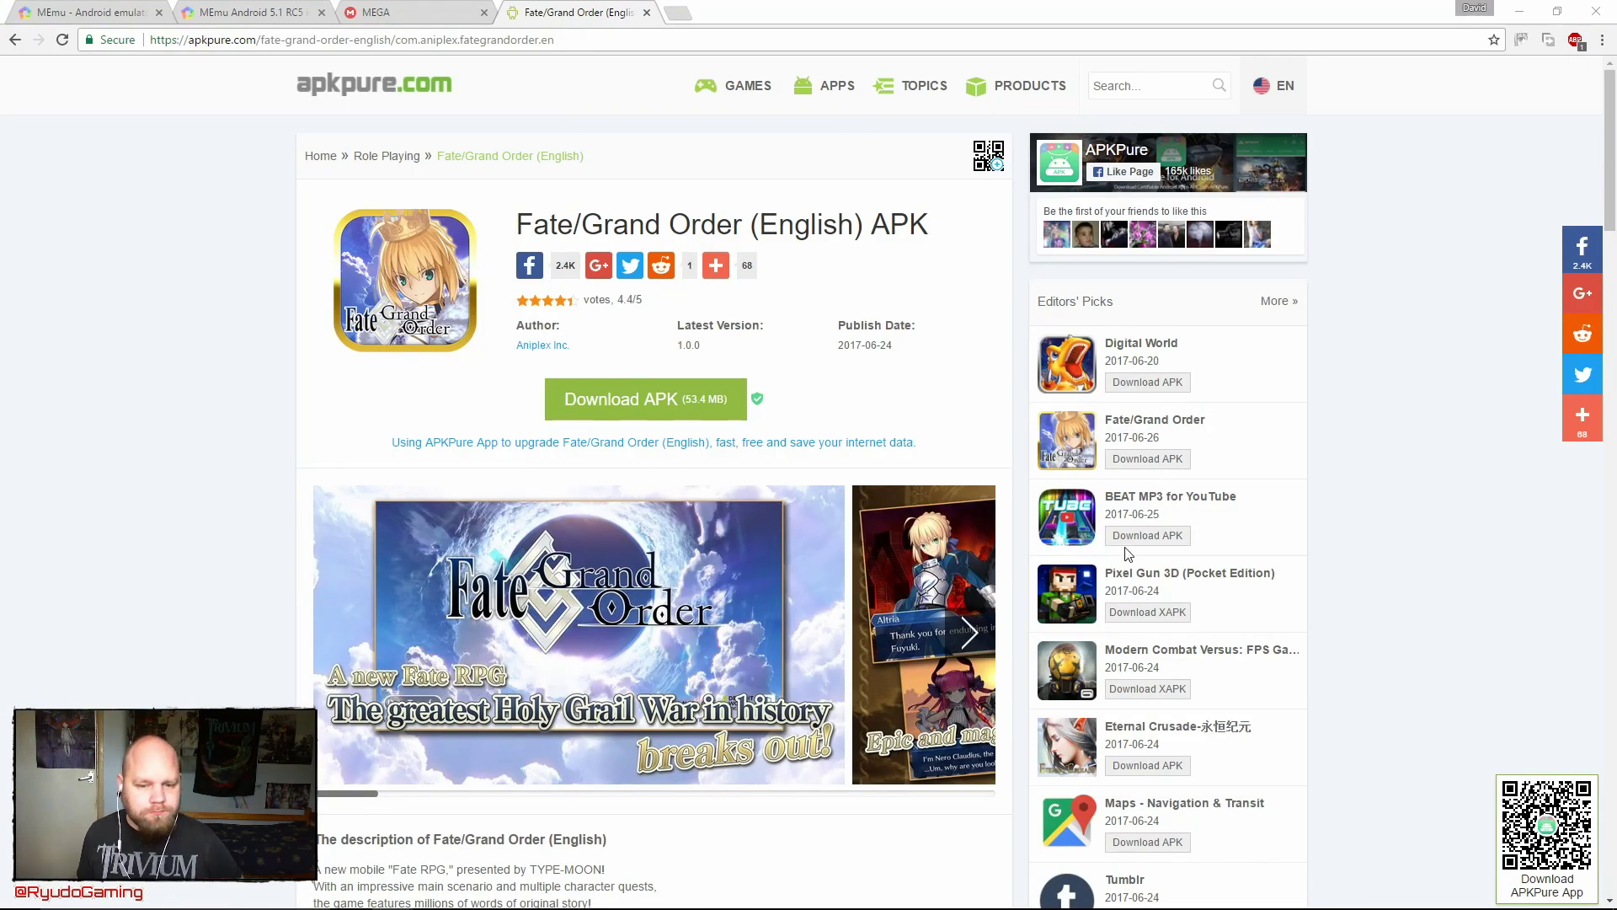
pyautogui.hotkey('alt', 'Tab')
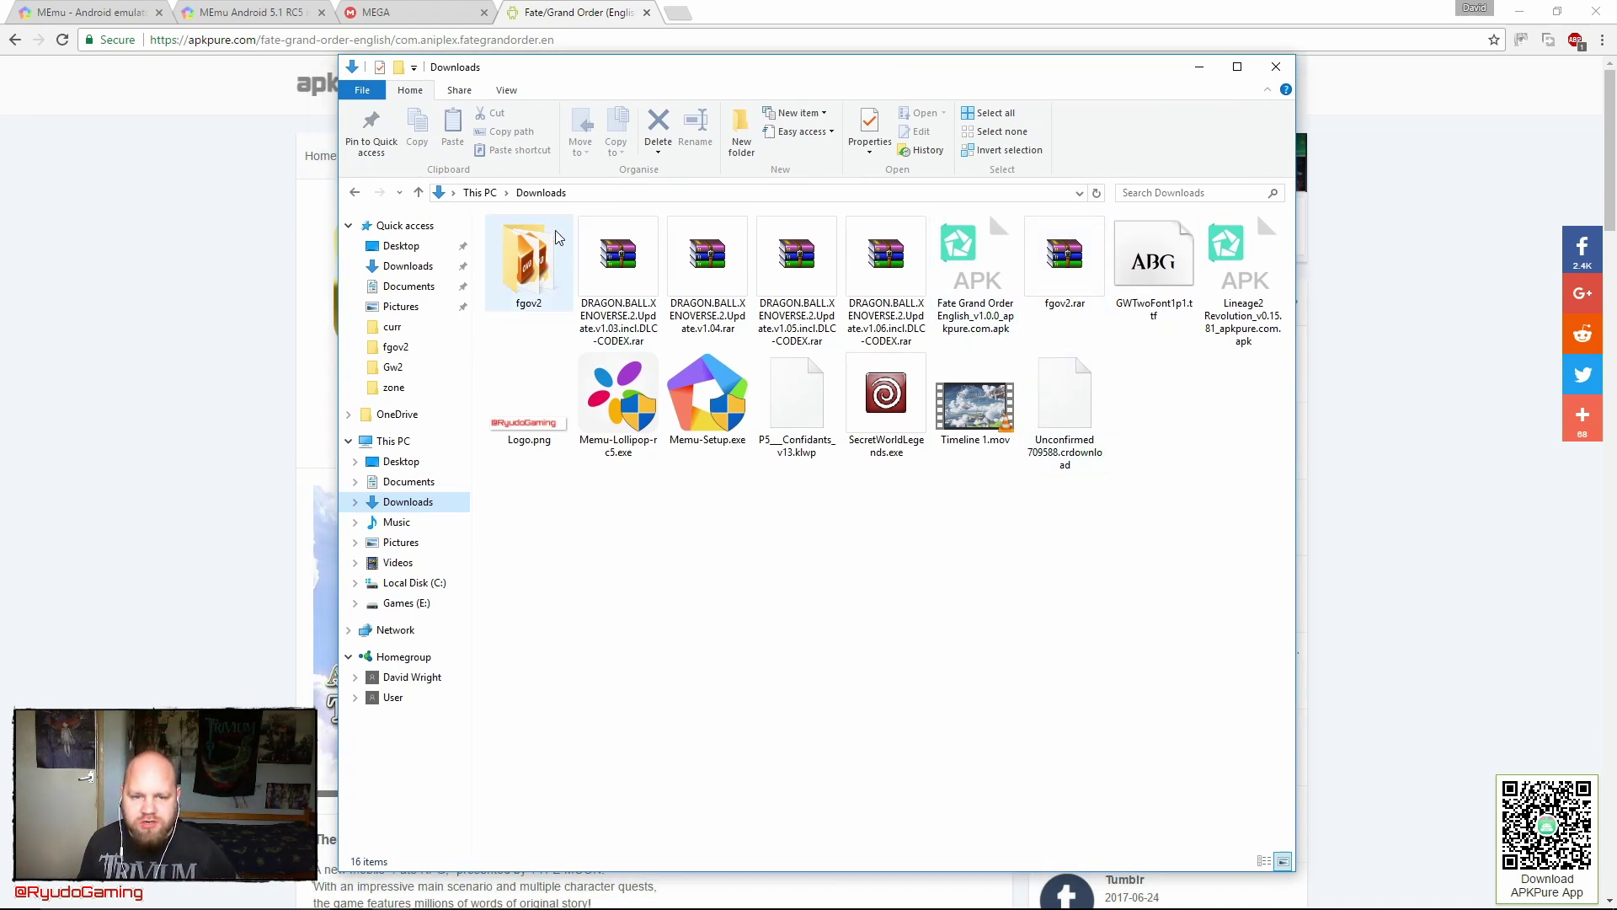
pyautogui.moveTo(575, 214)
pyautogui.mouseDown()
pyautogui.moveTo(1156, 457)
pyautogui.moveTo(925, 367)
pyautogui.moveTo(664, 351)
pyautogui.moveTo(577, 215)
pyautogui.mouseUp()
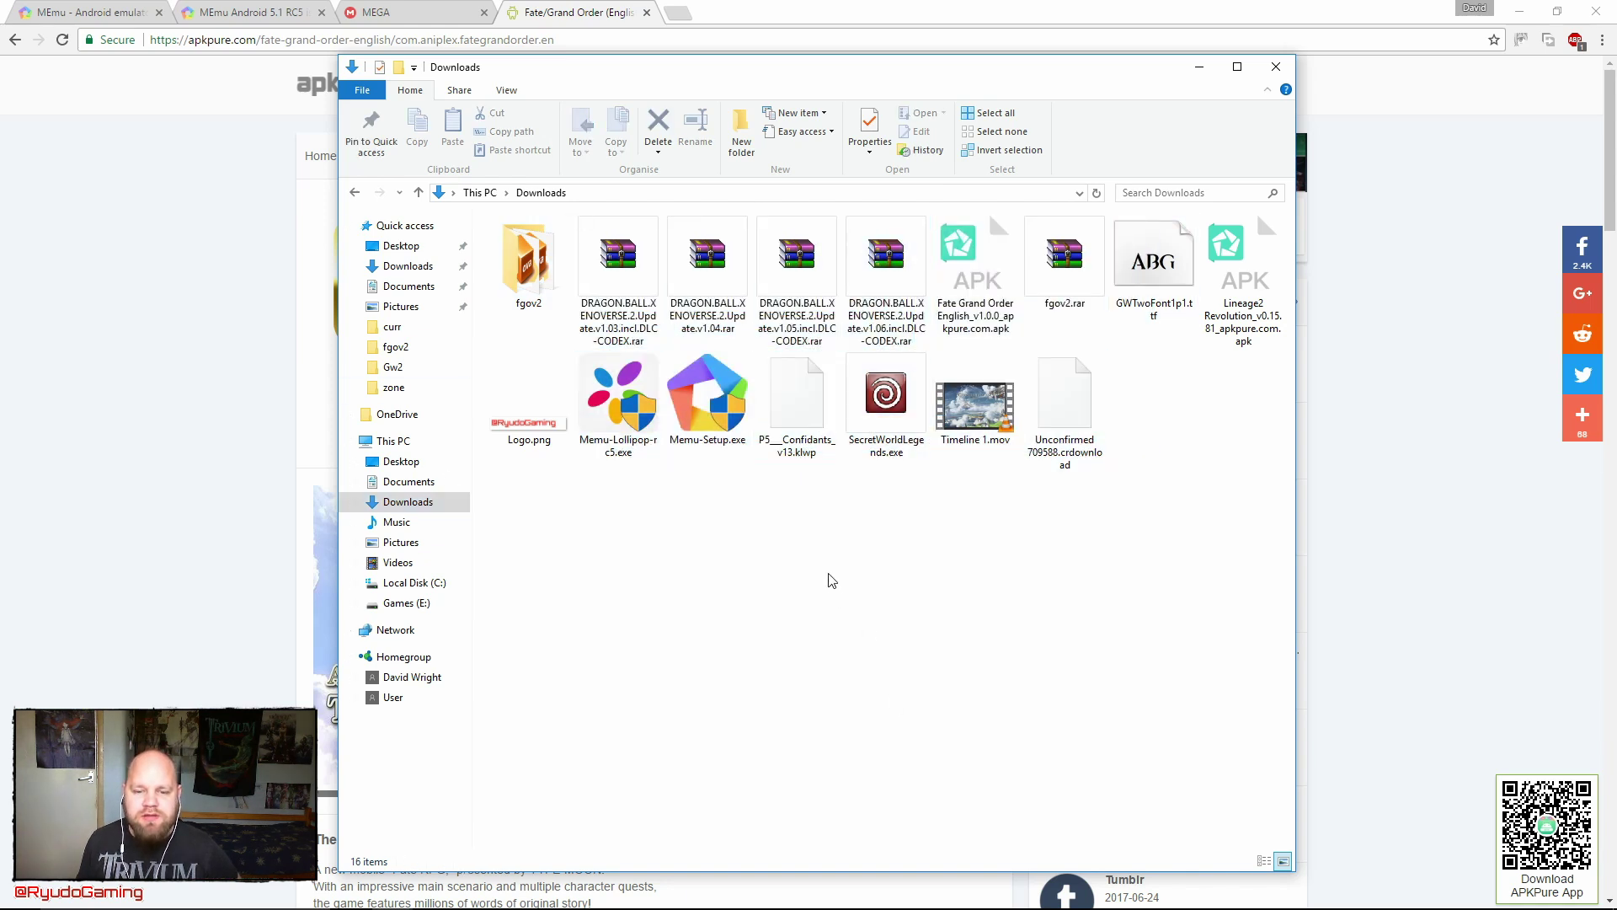
# Install MEmu from Memu-Setup.exe with the user agreement accepted, and close the installer without launching the emulator.
pyautogui.click(712, 411)
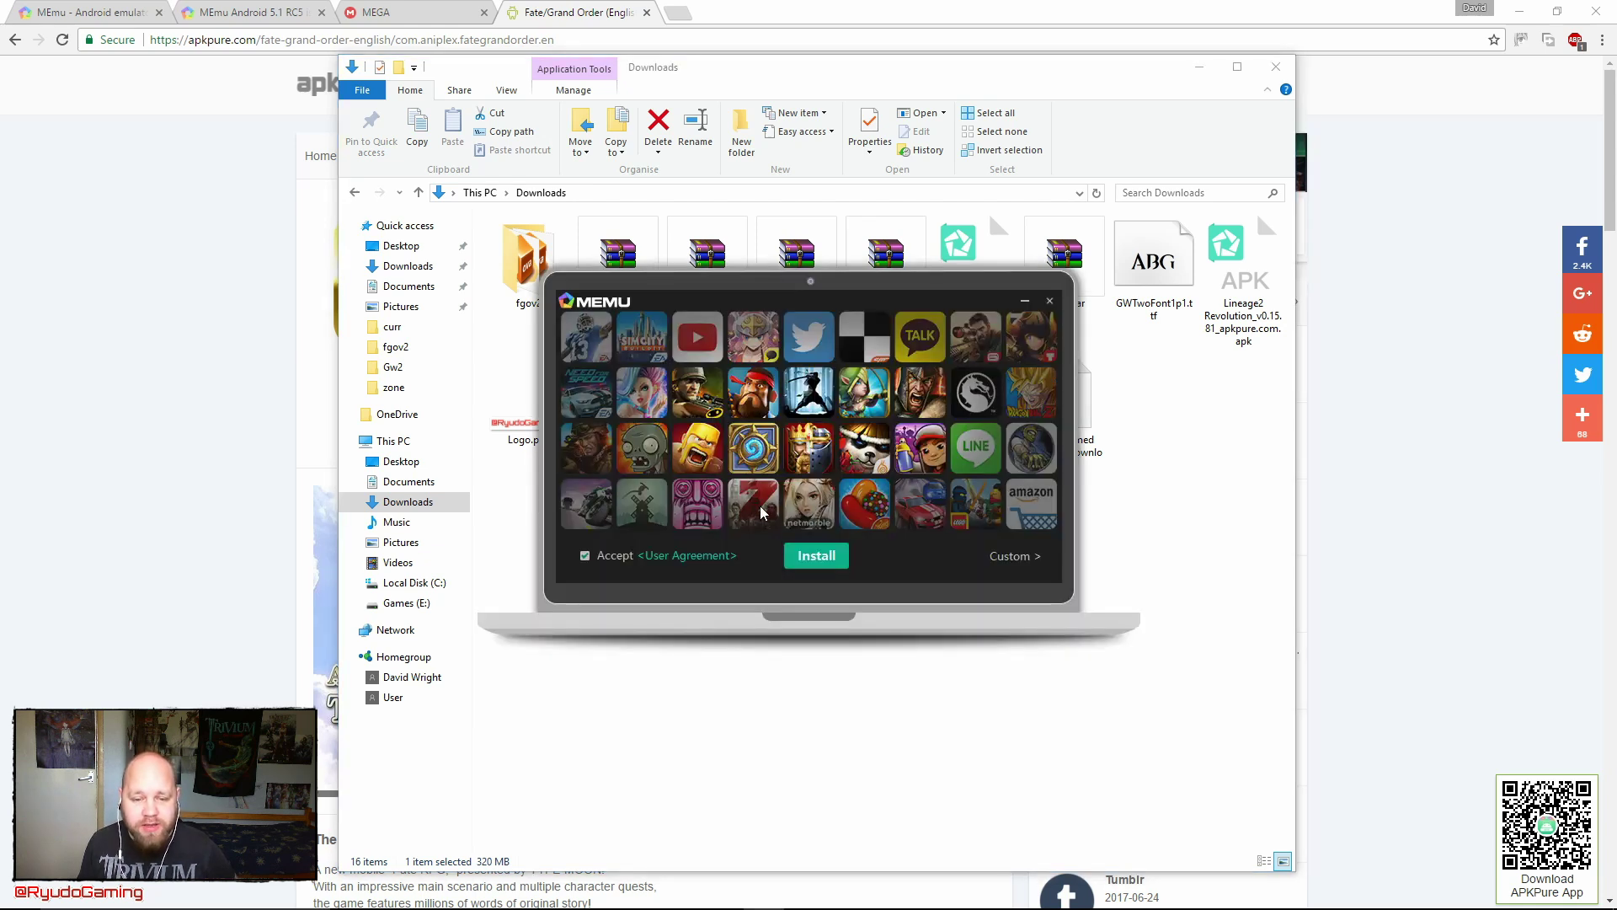
pyautogui.click(843, 562)
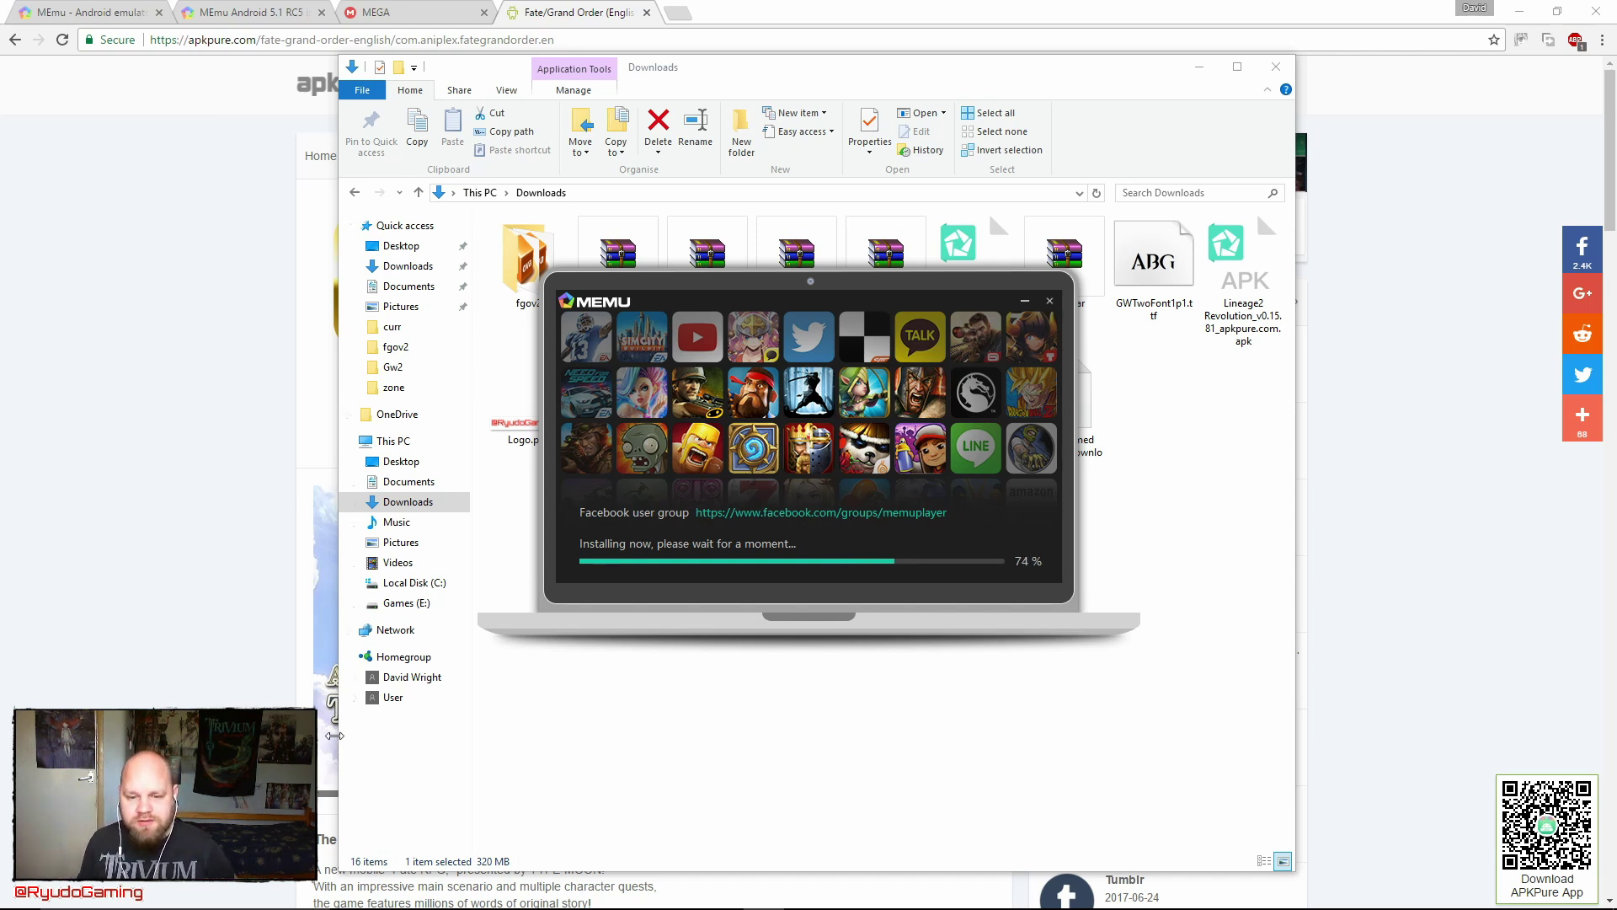
pyautogui.click(766, 809)
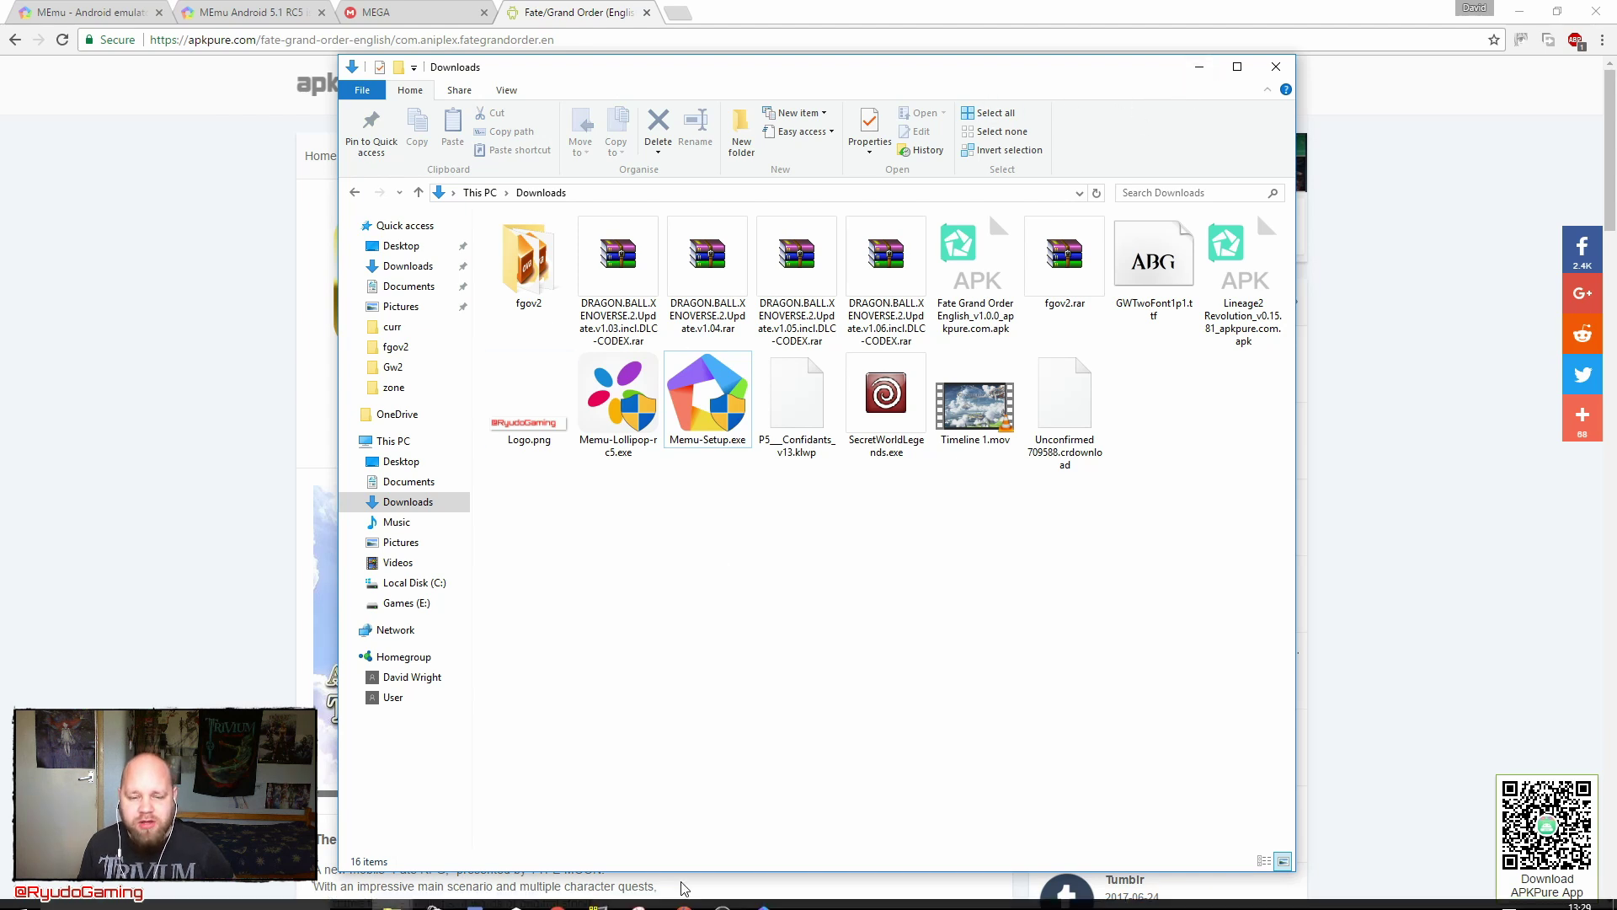
pyautogui.click(764, 893)
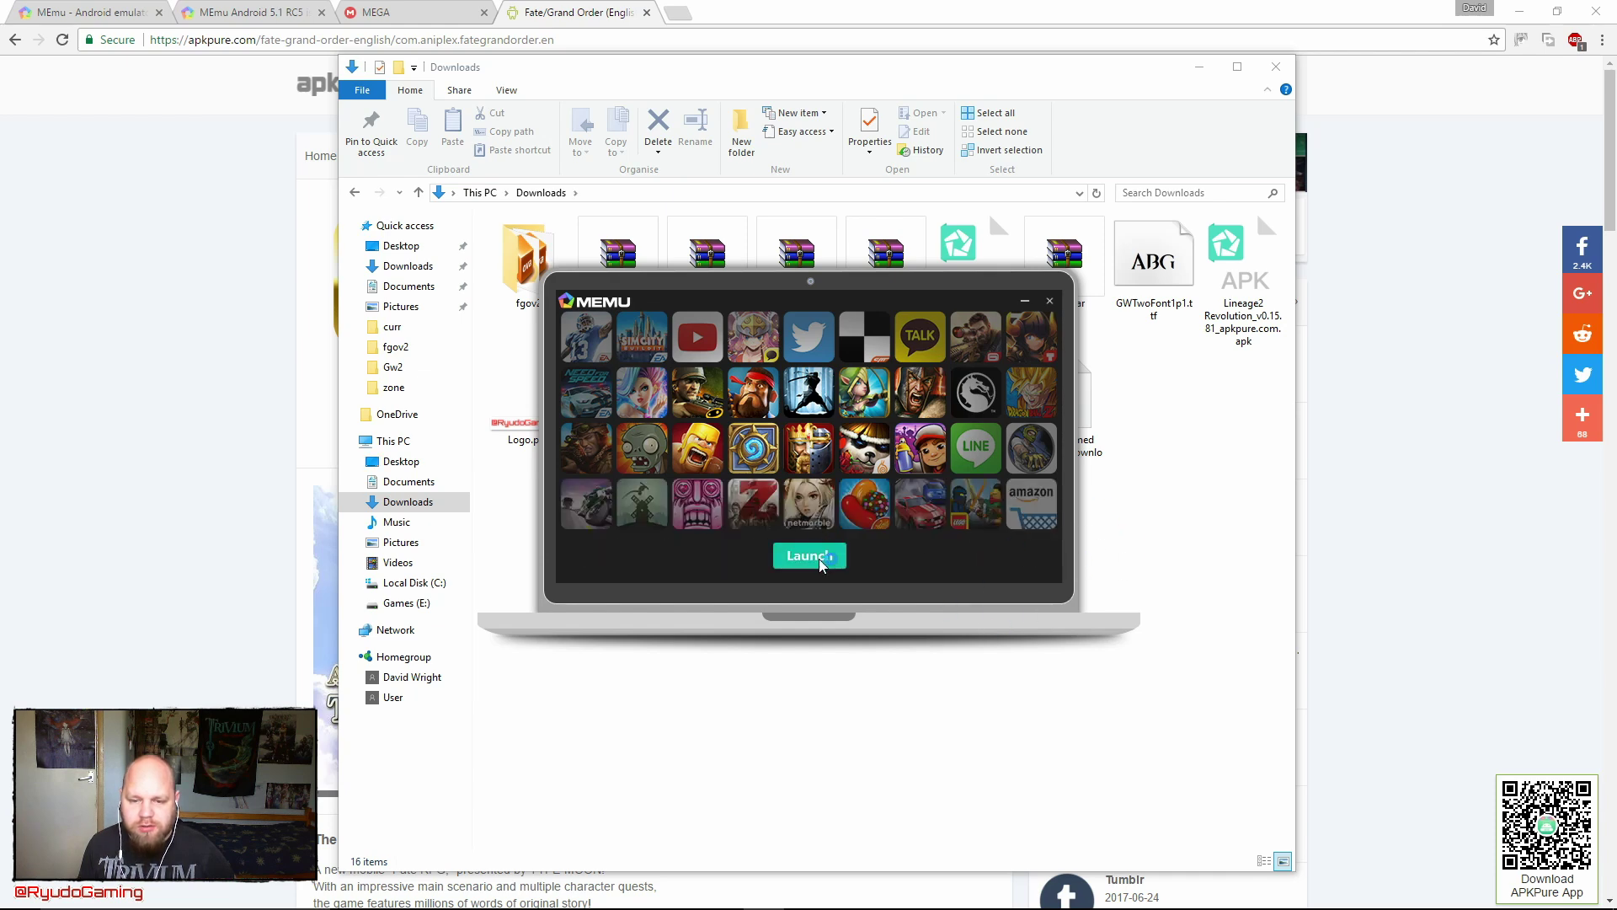
pyautogui.click(1050, 300)
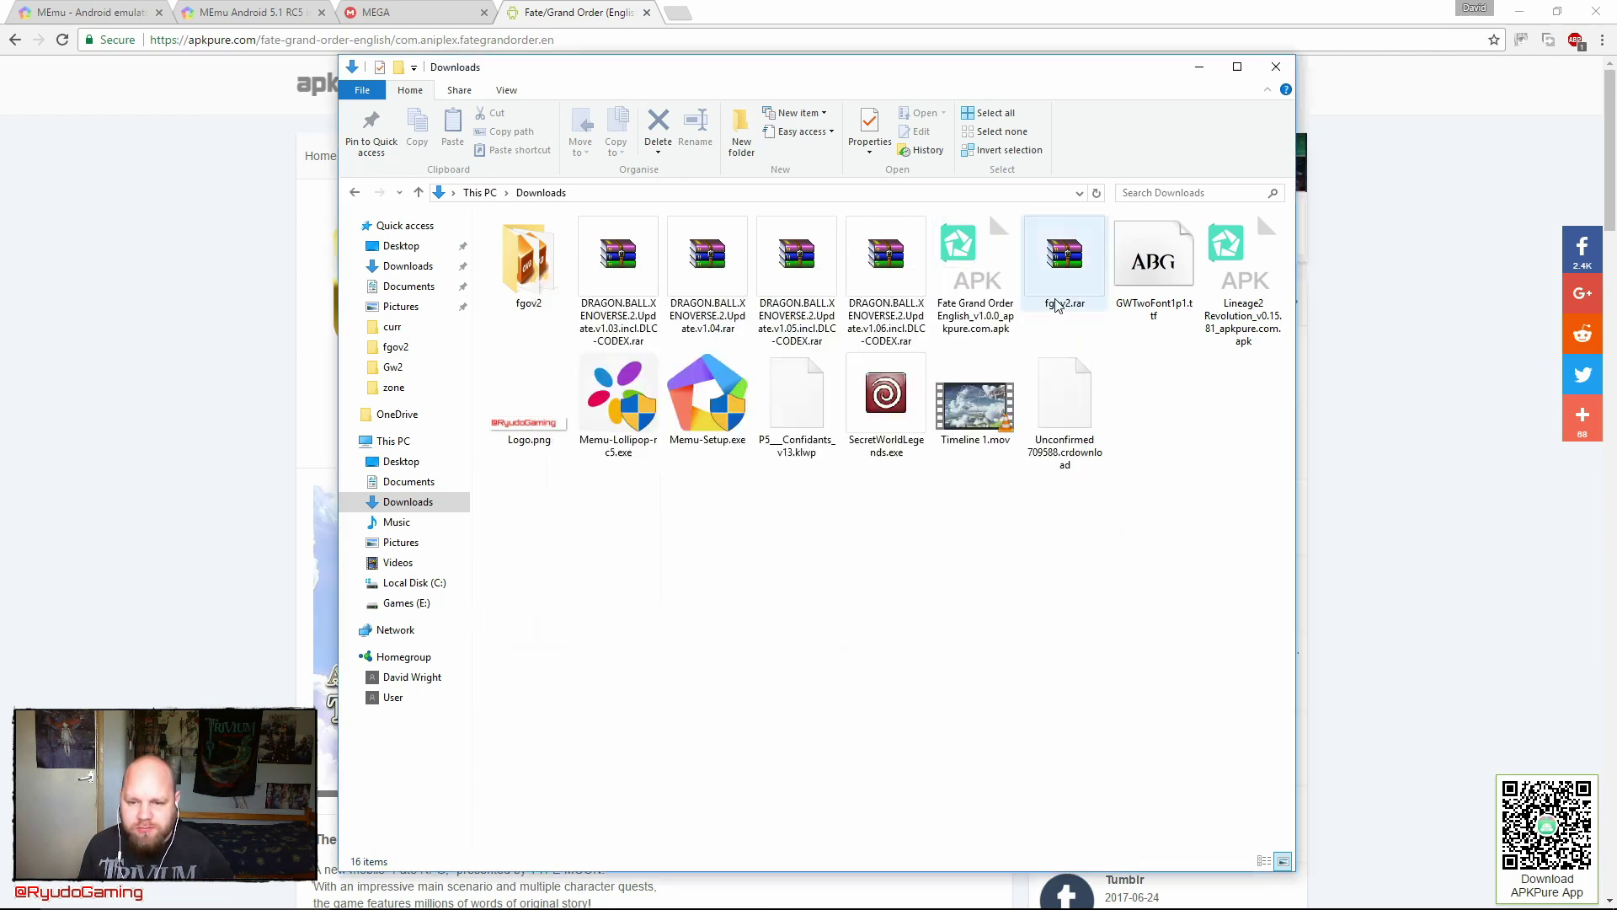
# Install the Android 5.1 add-on from Memu-Lollipop-rc5.exe, and check which Android versions the Multiple Instance Manager offers for new instances.
pyautogui.doubleClick(640, 446)
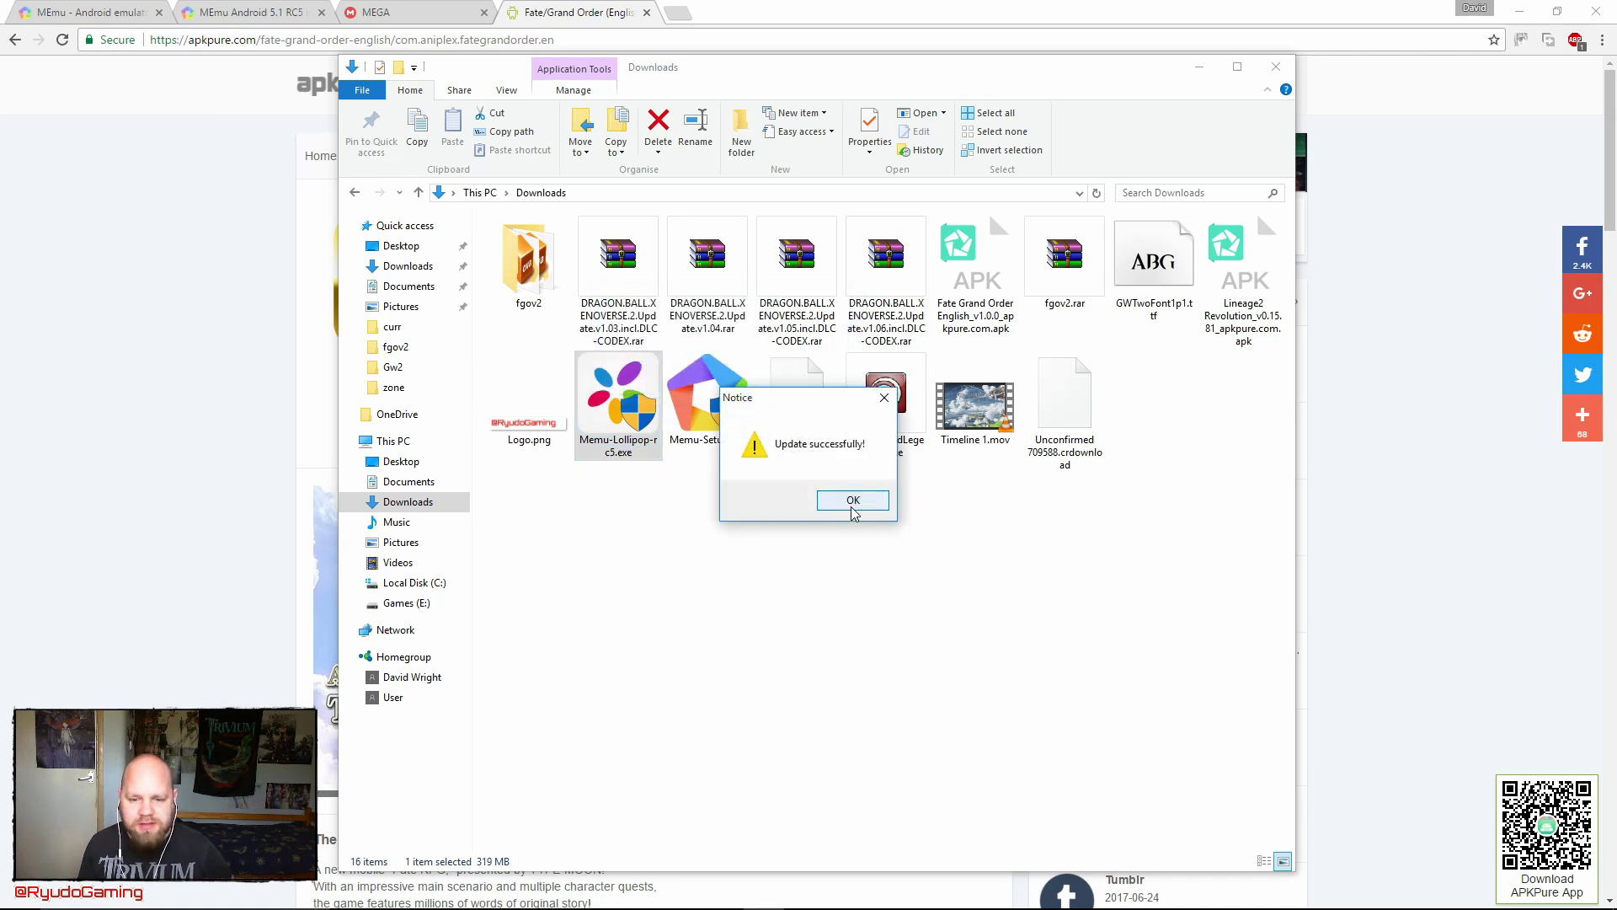
pyautogui.click(855, 505)
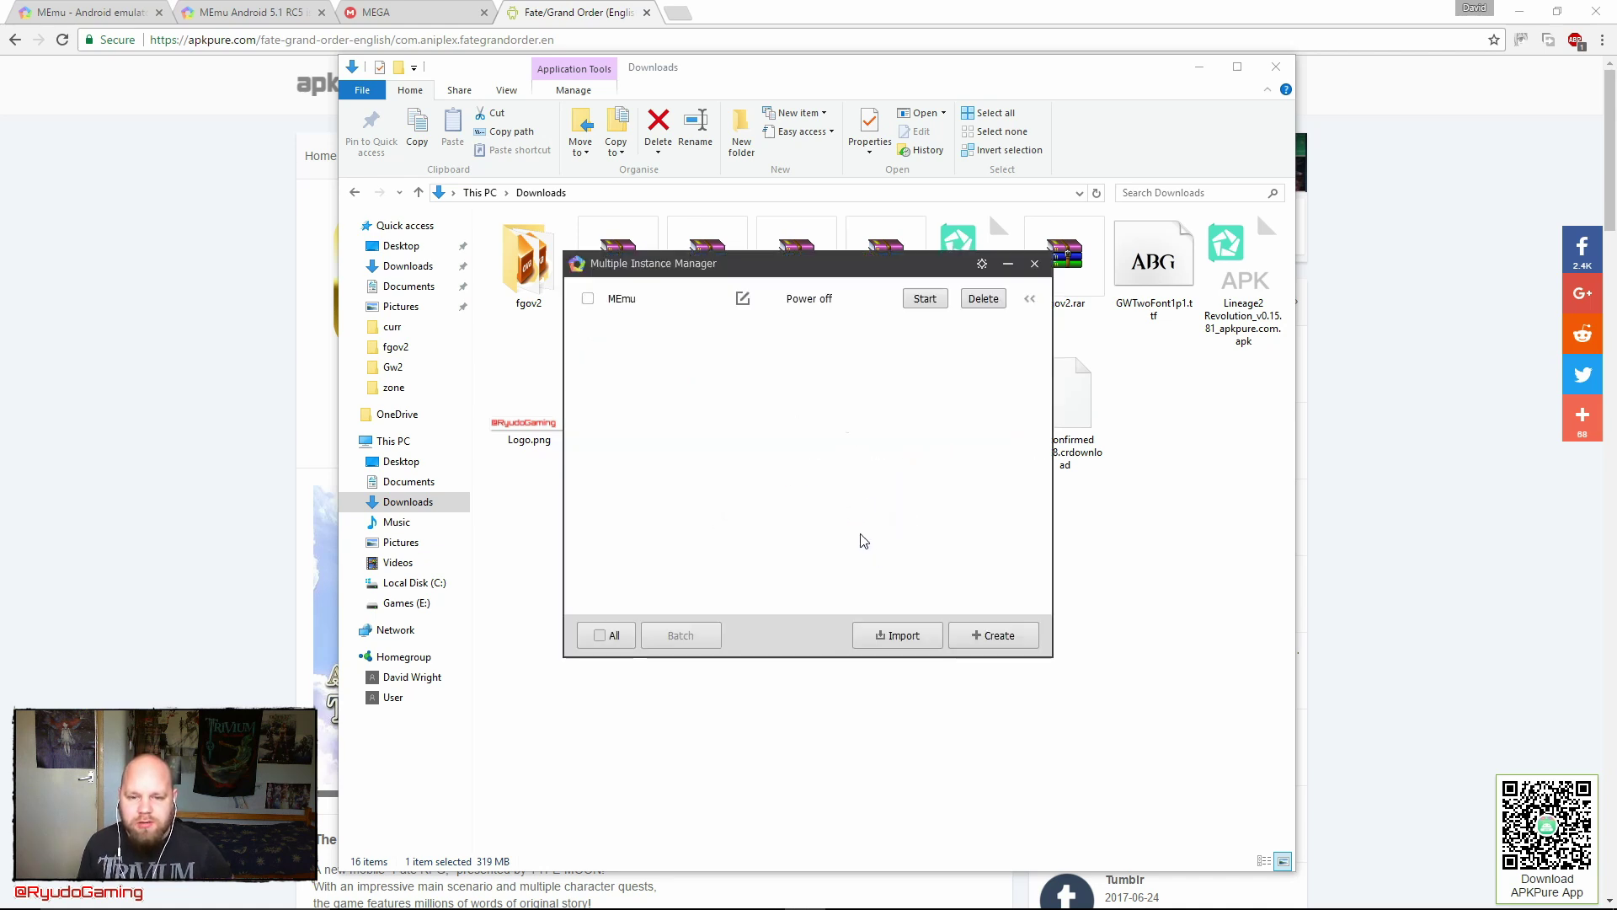
pyautogui.click(1521, 11)
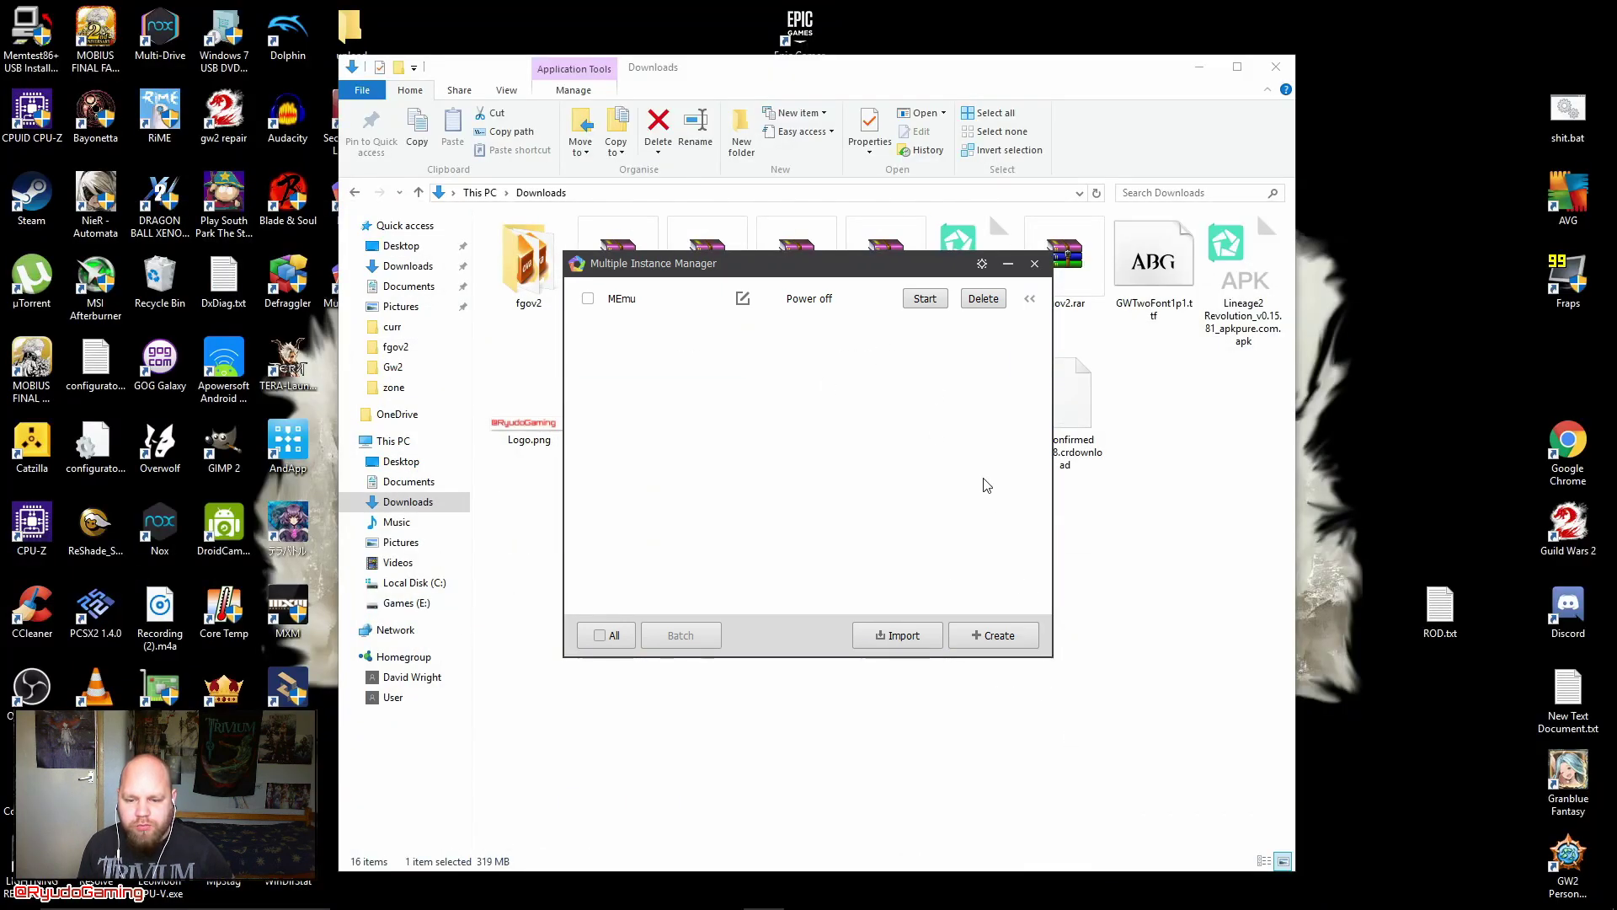
pyautogui.click(997, 642)
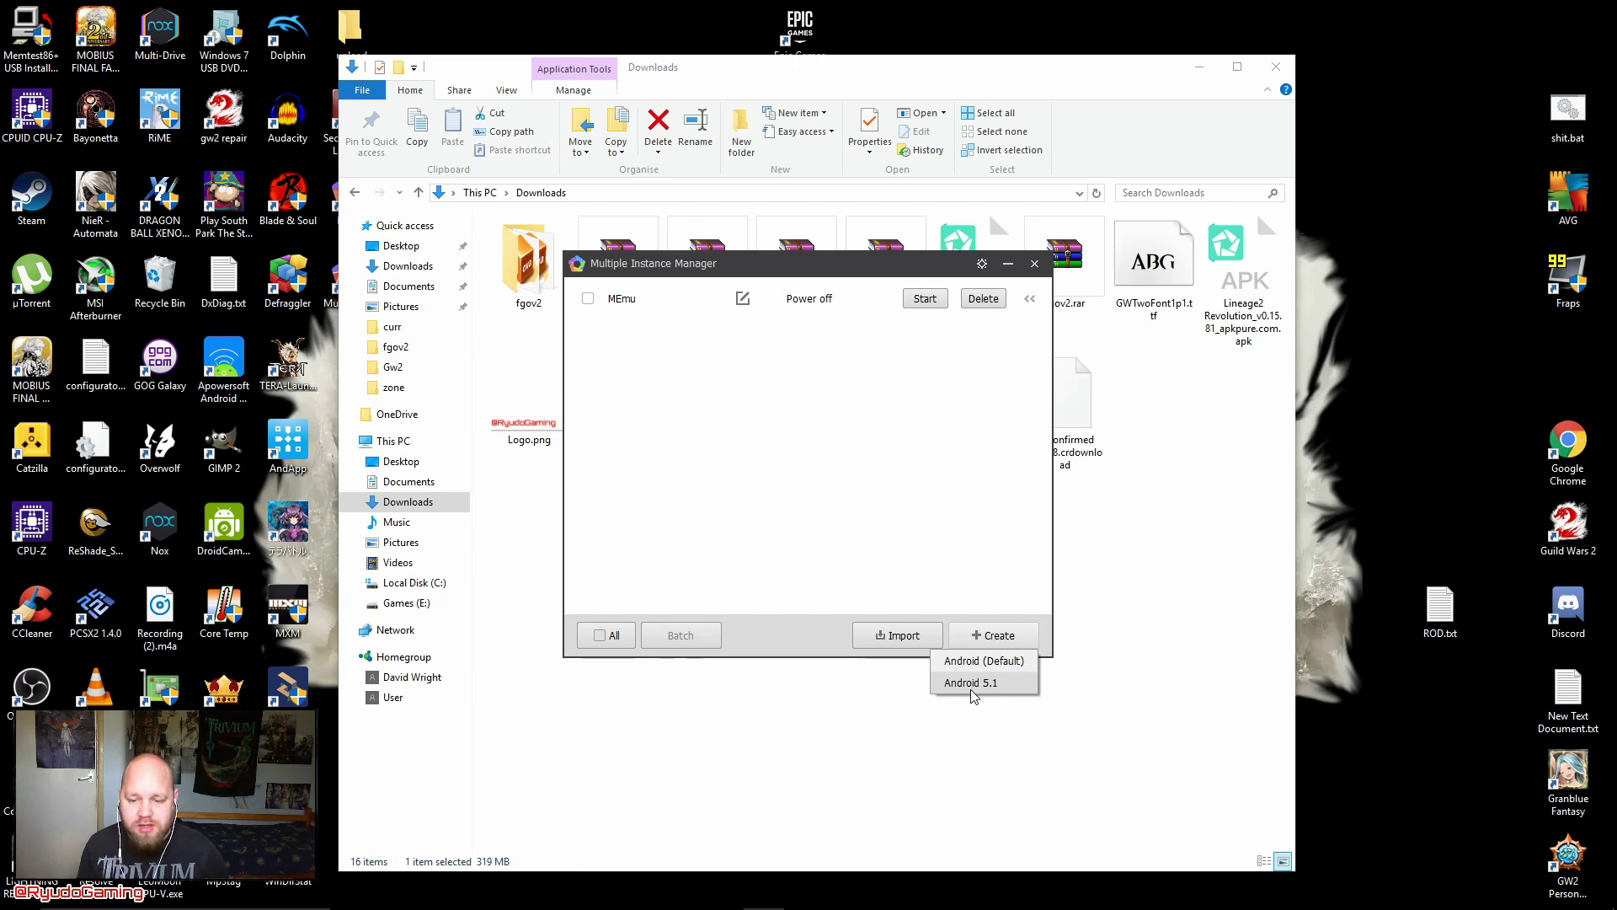
pyautogui.click(1177, 671)
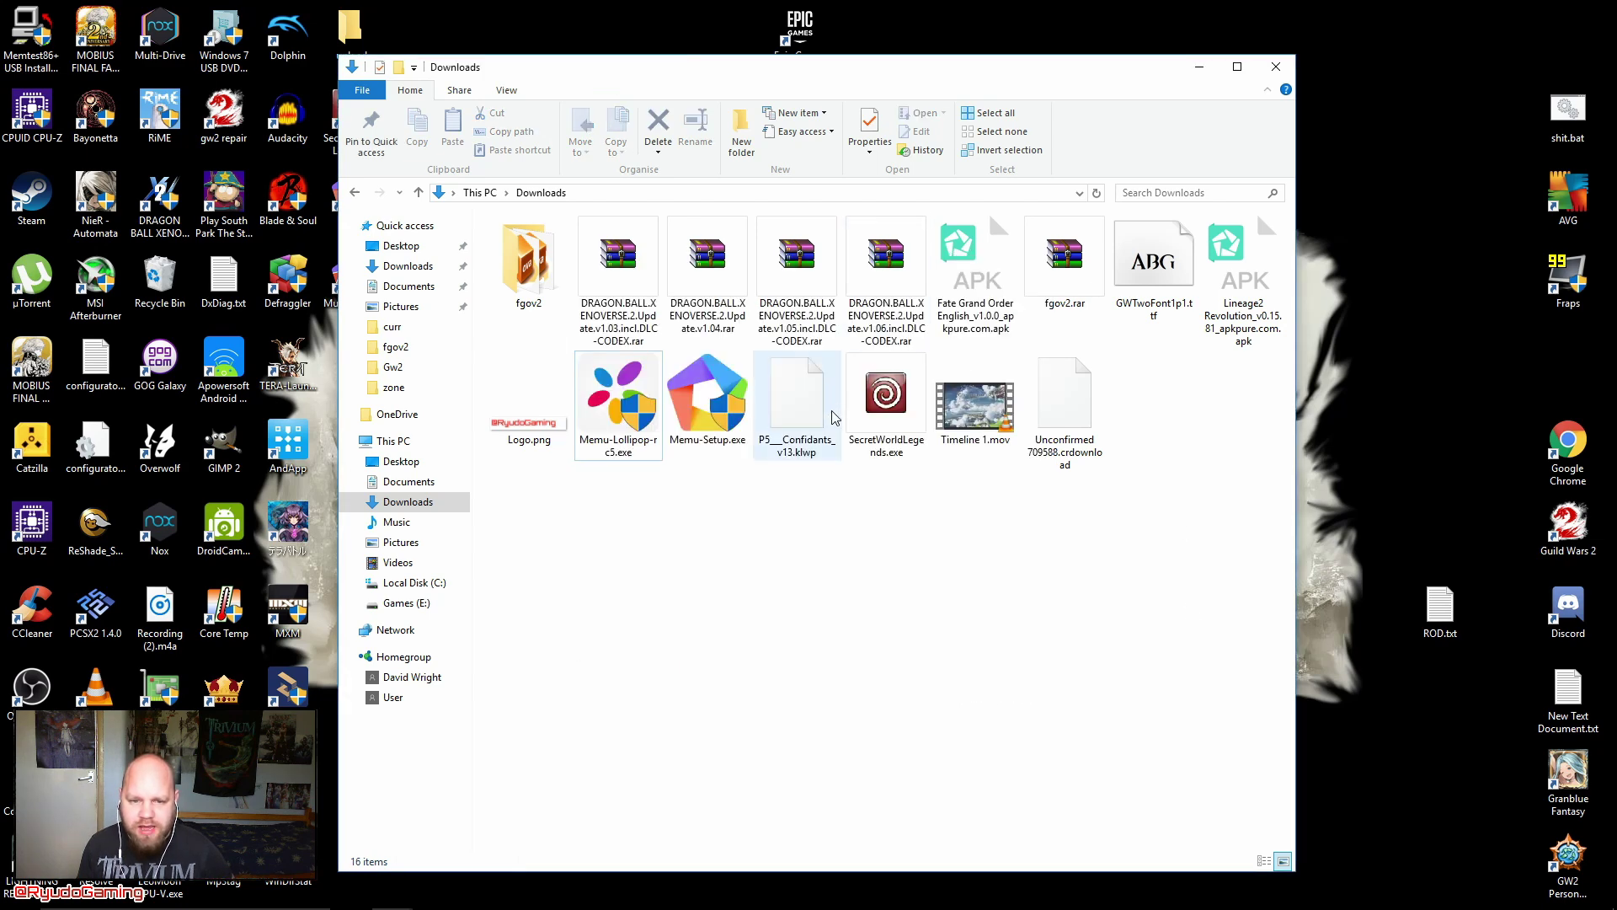
# Check the extraction options for fgov2.rar and look inside the fgov2 folder before returning to Downloads.
pyautogui.rightClick(1078, 272)
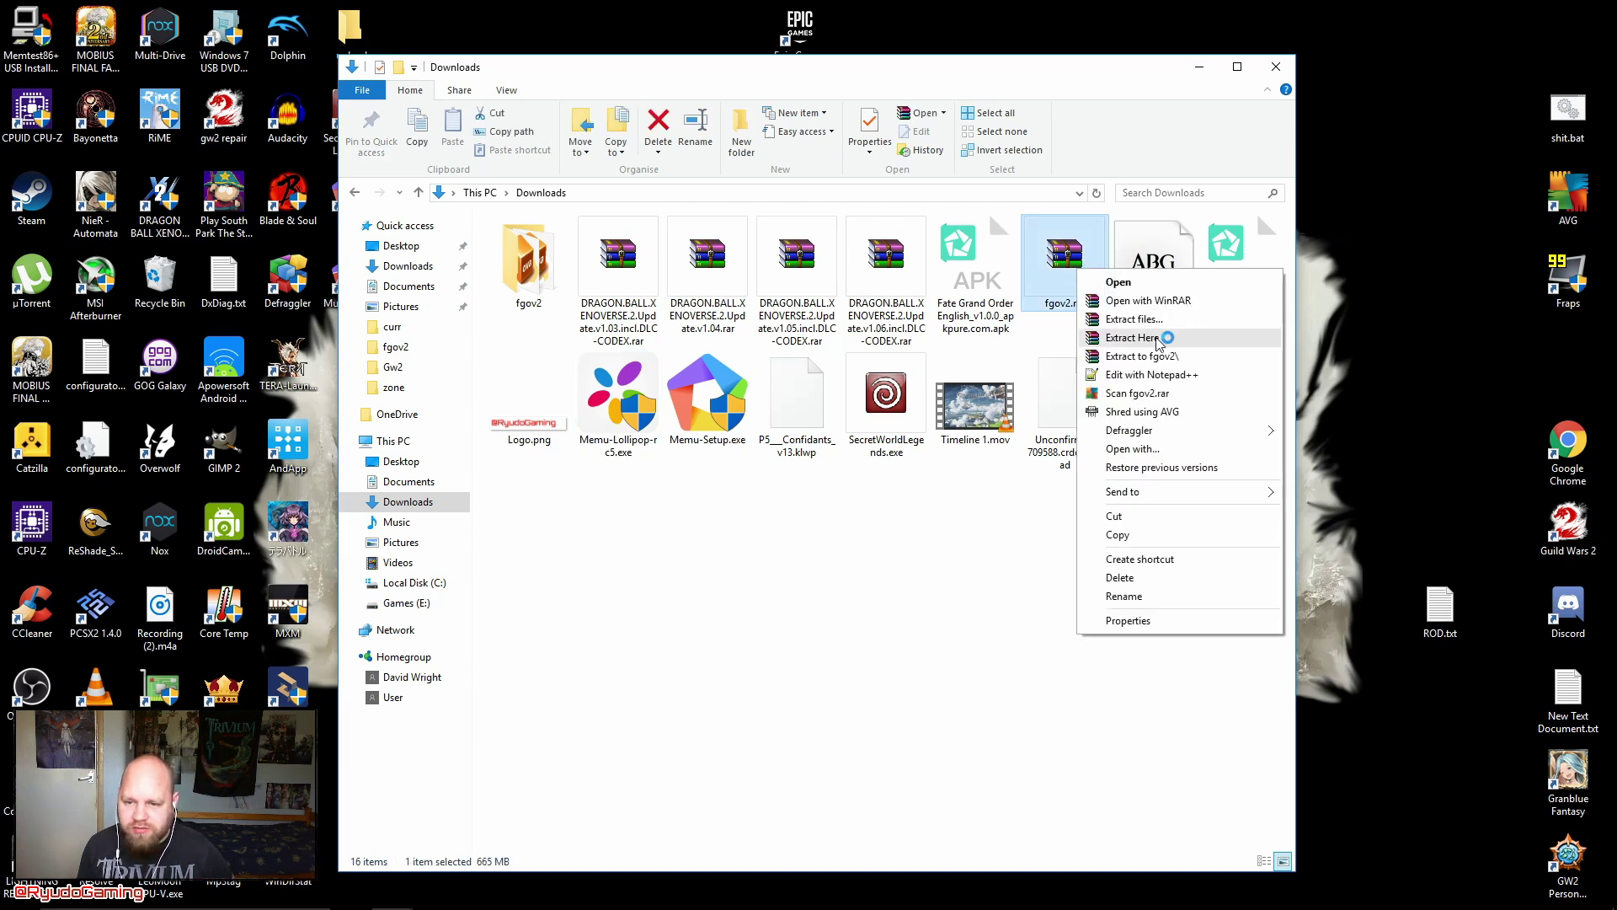
pyautogui.doubleClick(539, 268)
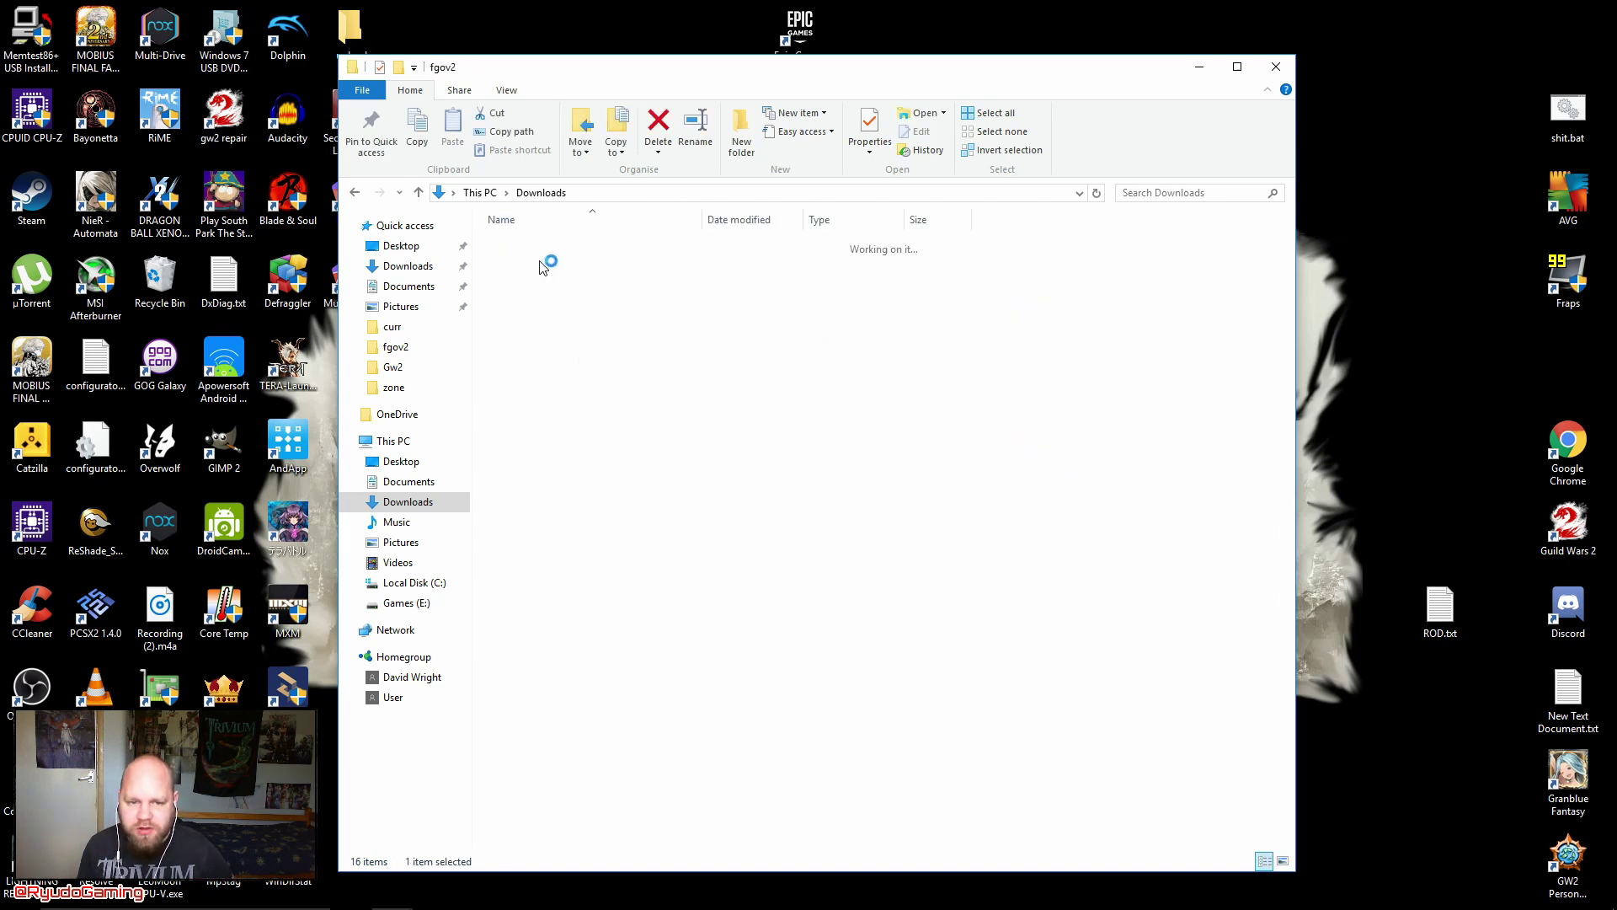
pyautogui.click(353, 195)
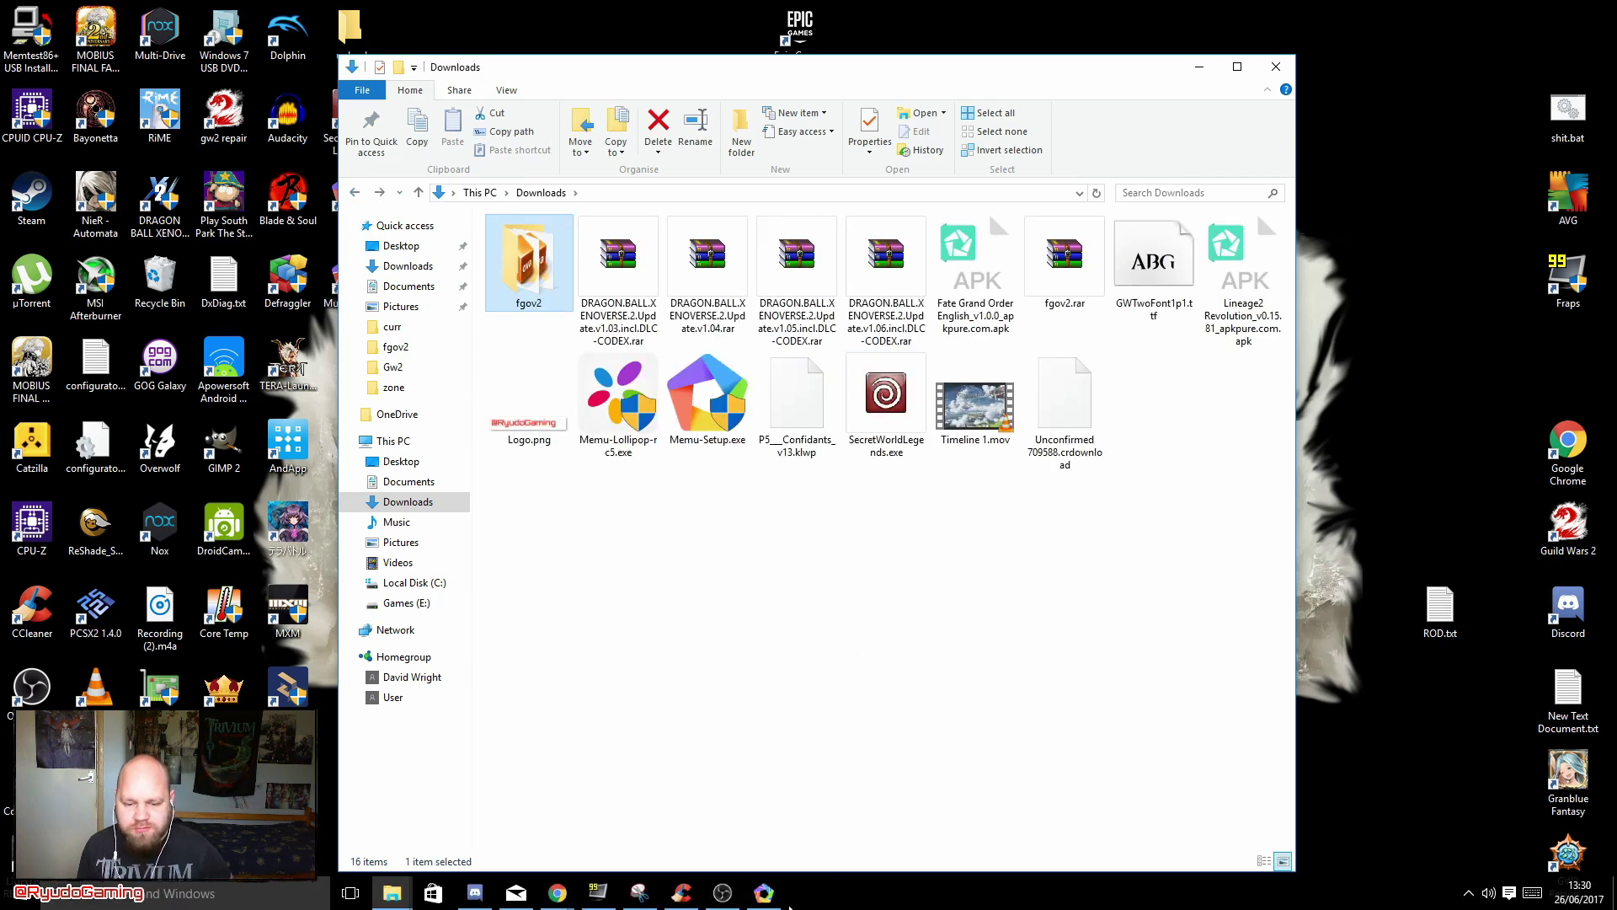
# Import fgov2.ova from the fgov2 folder in Downloads into the Multiple Instance Manager.
pyautogui.click(773, 894)
pyautogui.click(898, 635)
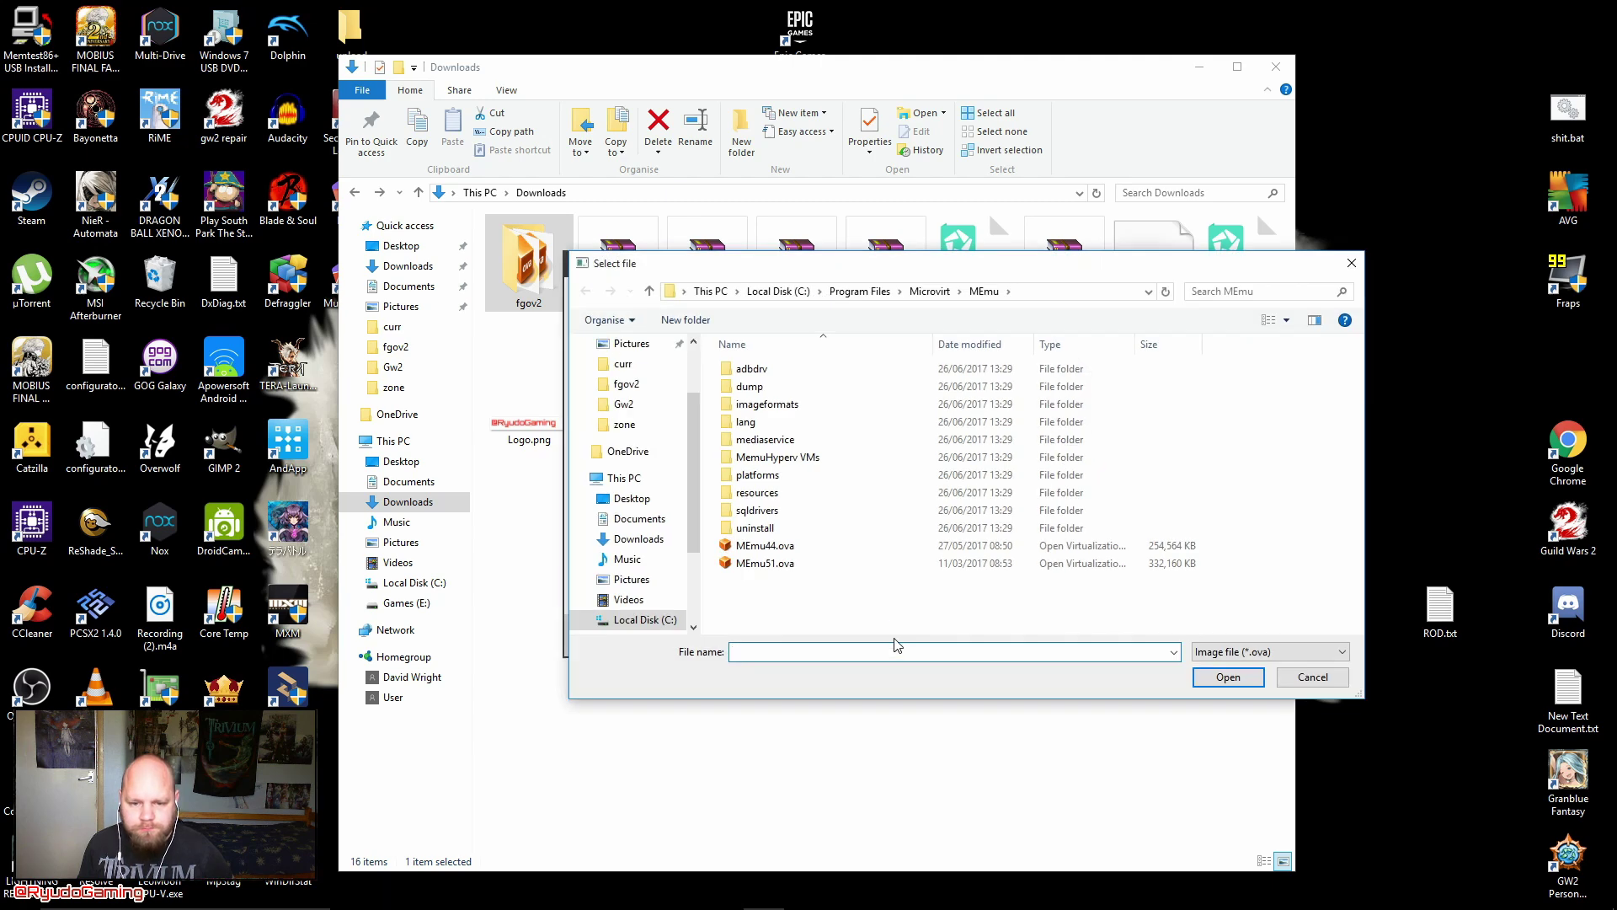
pyautogui.click(661, 540)
pyautogui.doubleClick(790, 385)
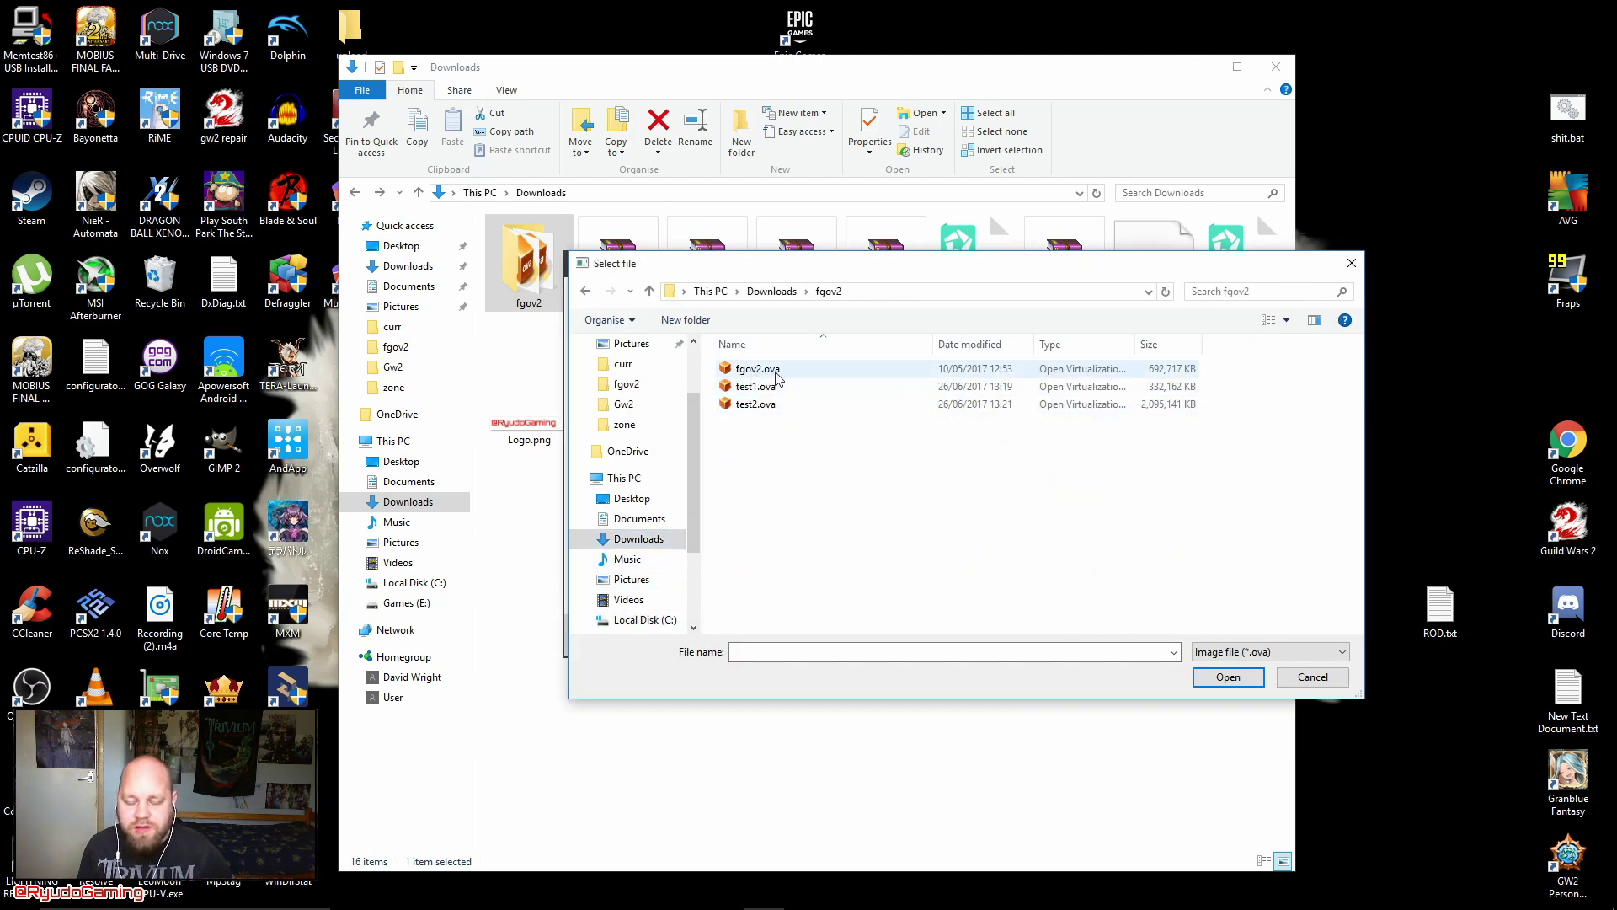
pyautogui.doubleClick(777, 371)
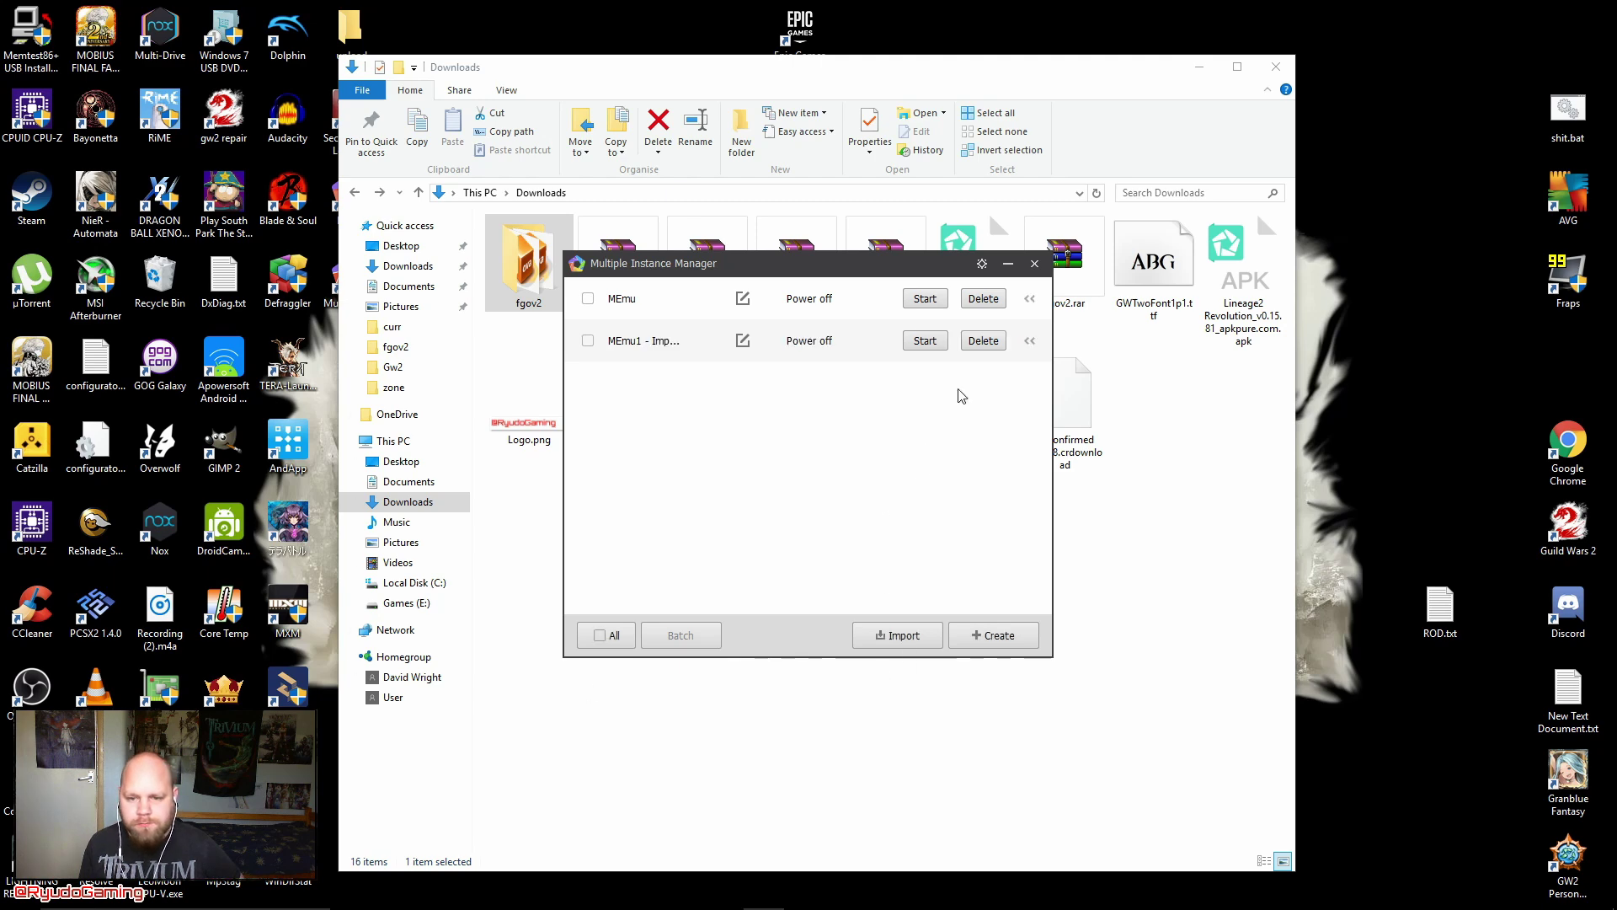
# Check the extra actions of the imported MEmu1 instance and start that instance.
pyautogui.click(1032, 343)
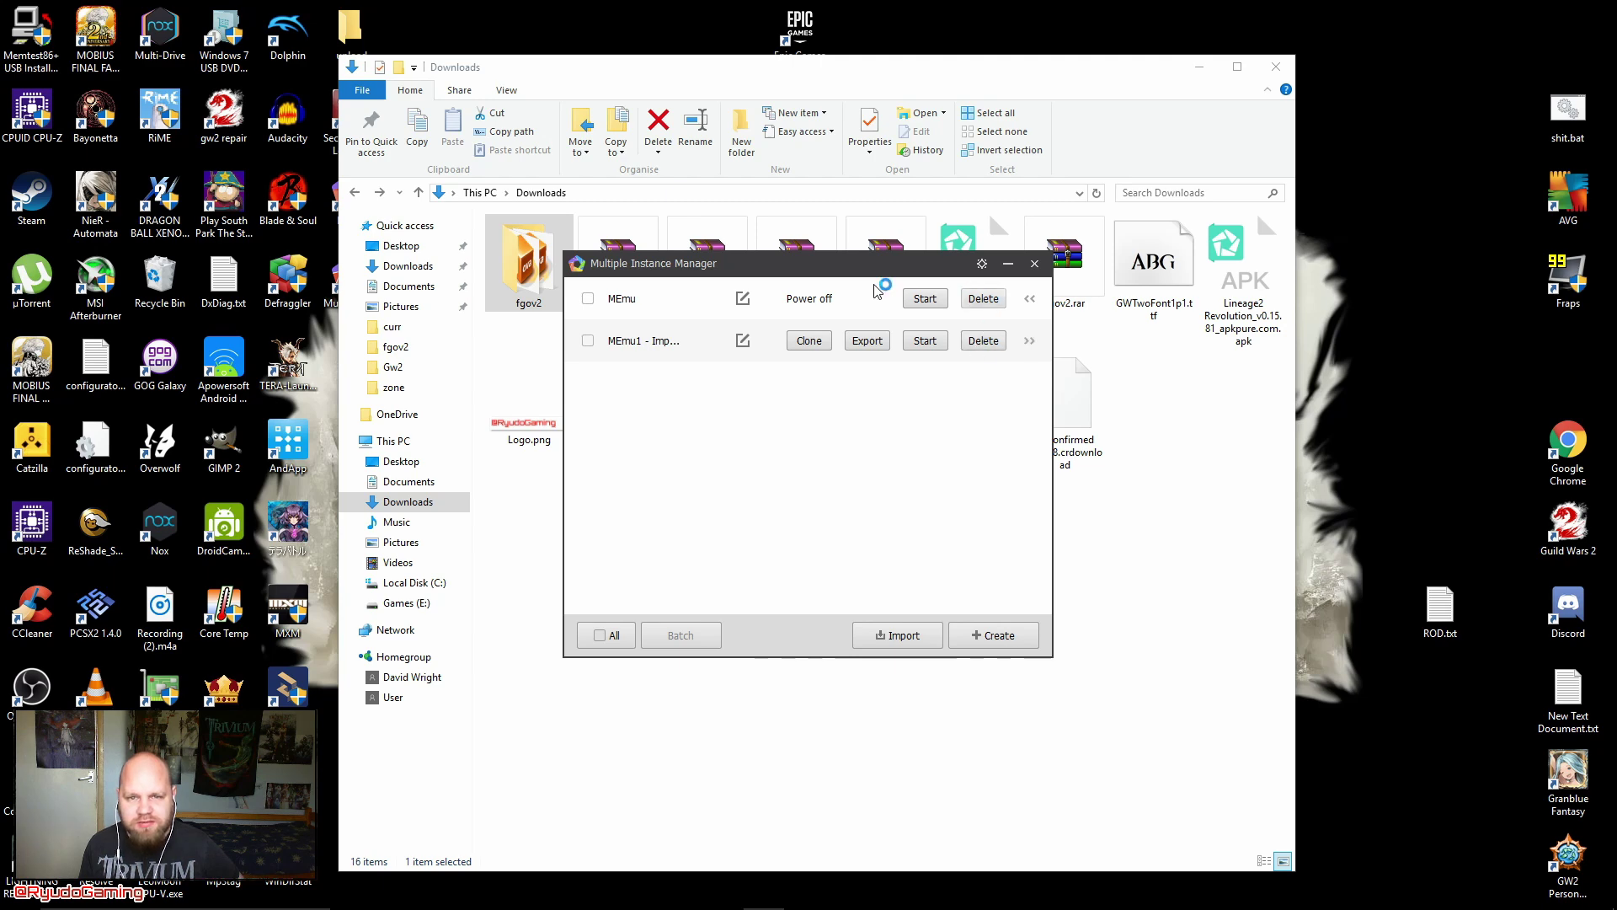
pyautogui.click(1032, 341)
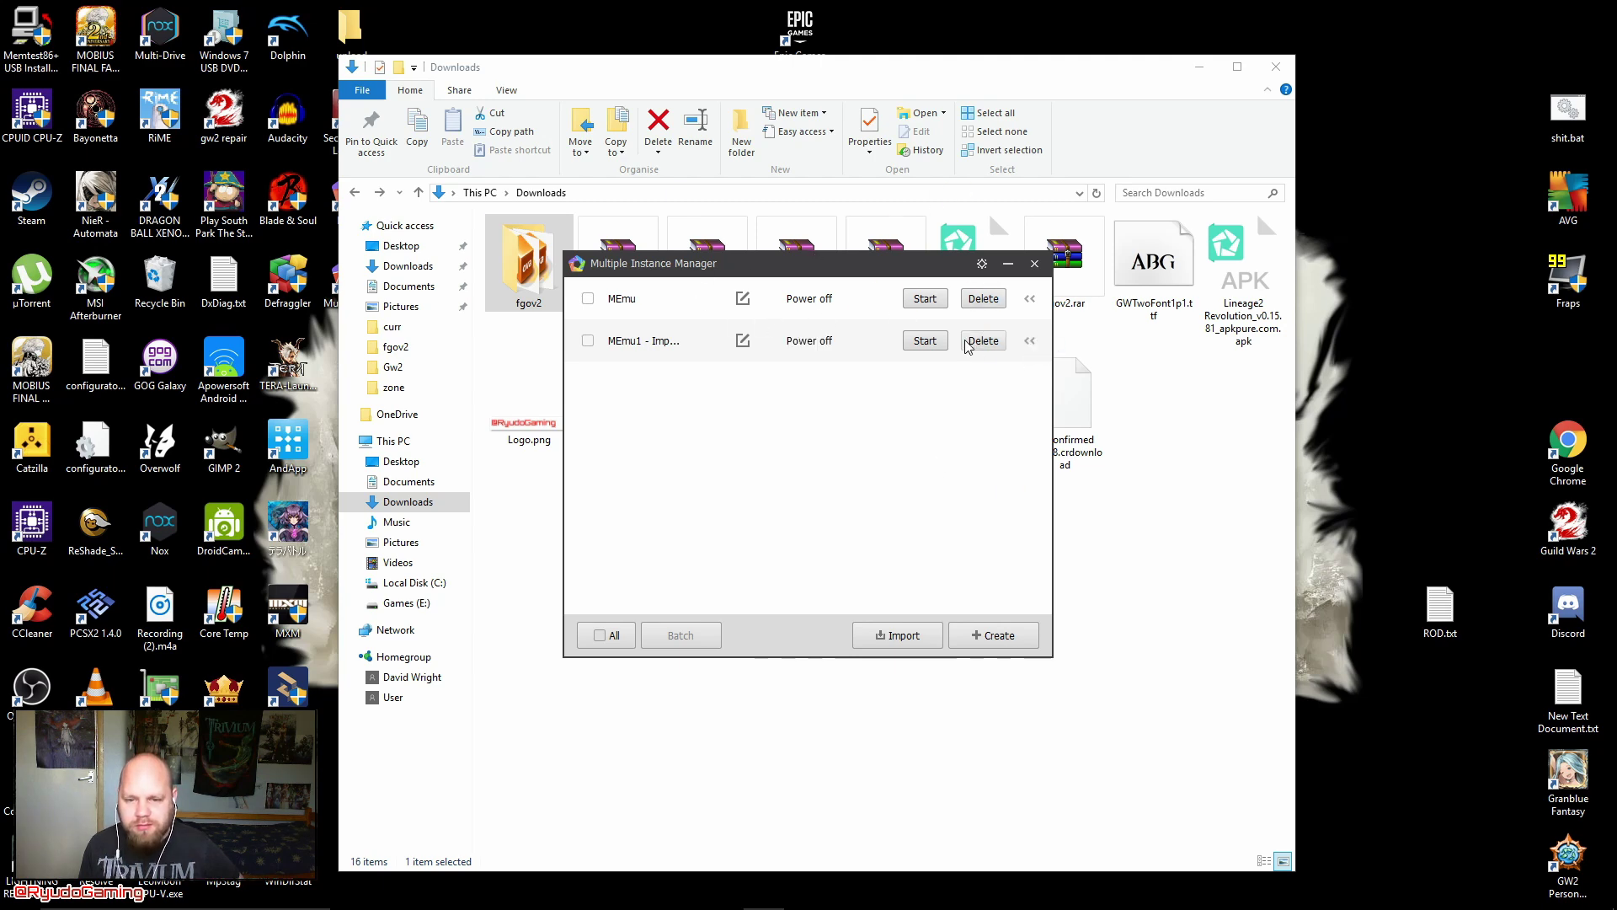
pyautogui.click(925, 343)
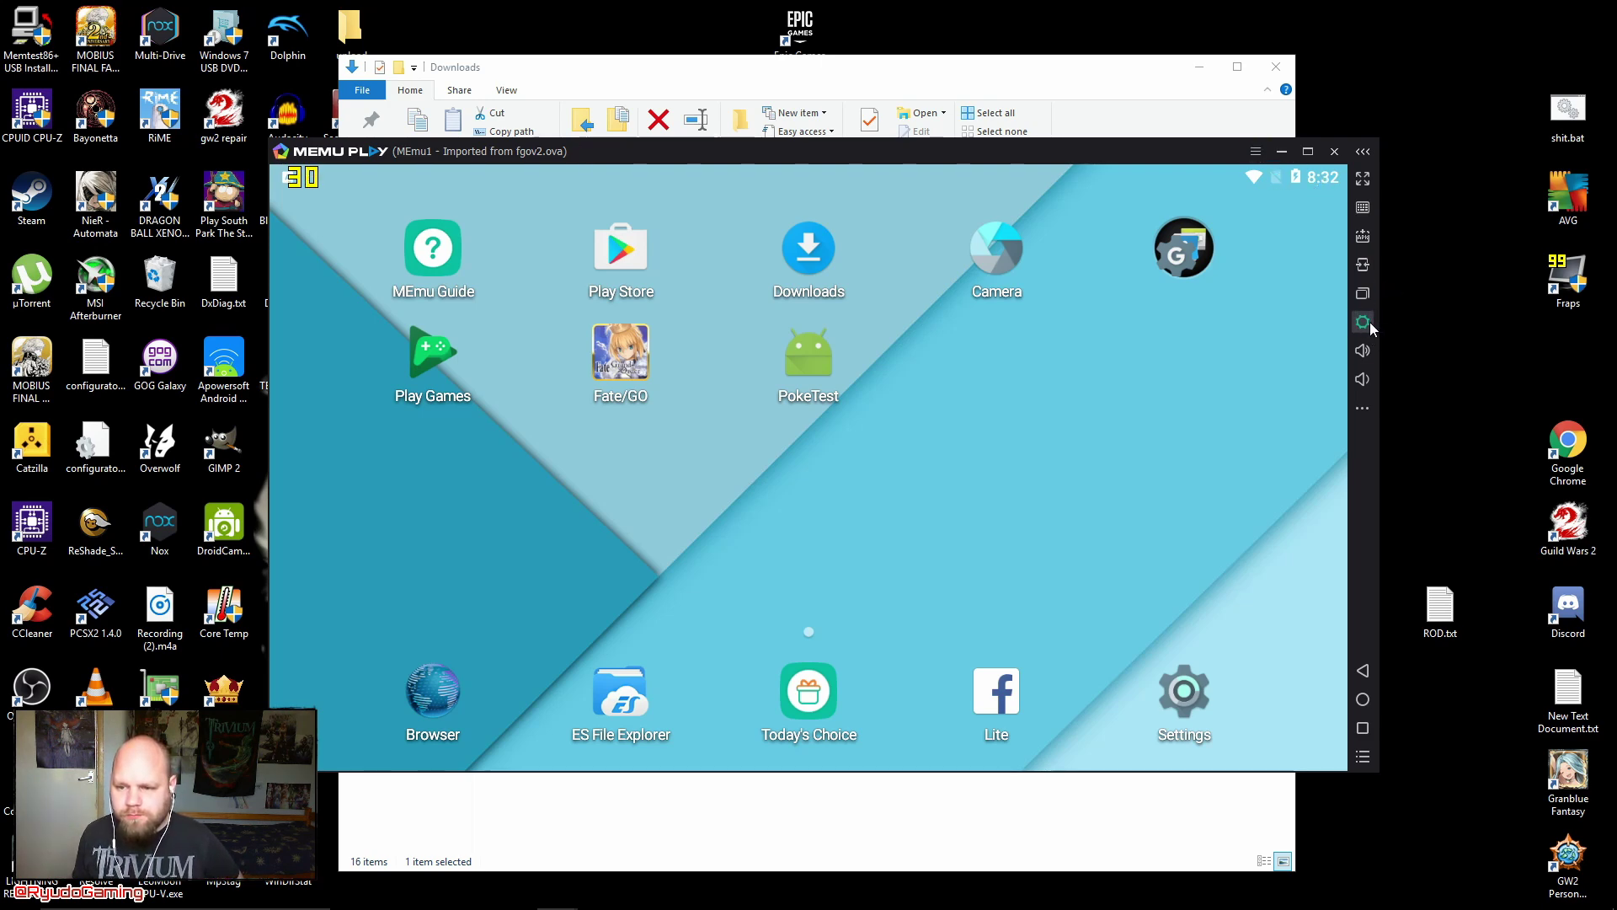
# In the MEmu1 instance settings, set the memory to 4096 and the resolution to 1280 * 720 (192dpi).
pyautogui.click(1363, 322)
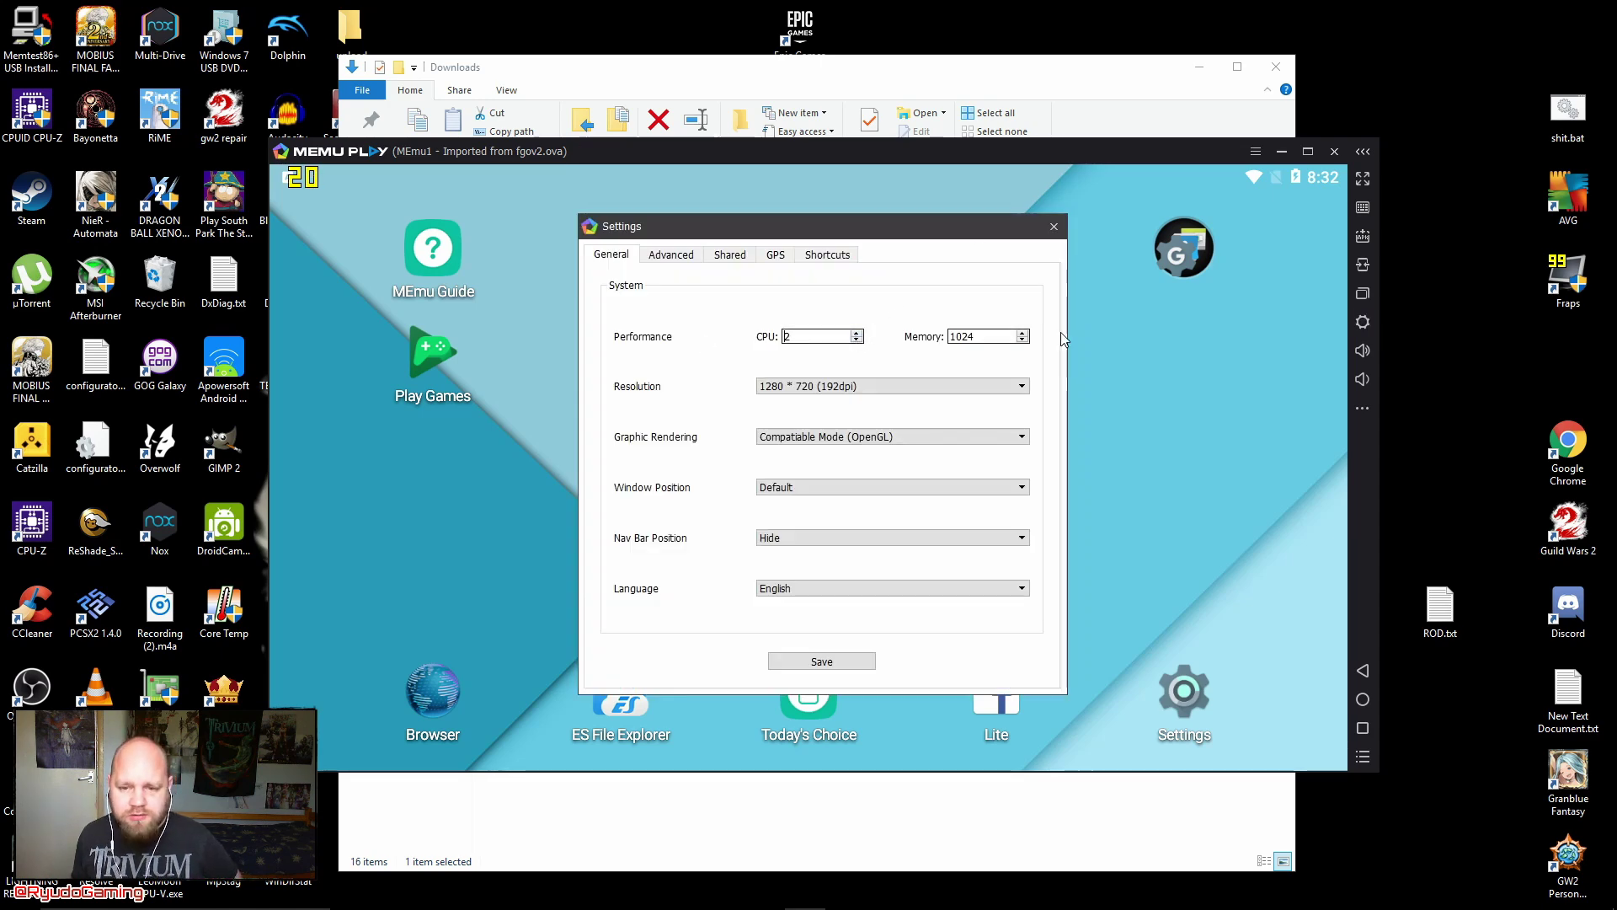
pyautogui.doubleClick(990, 340)
pyautogui.write('4096')
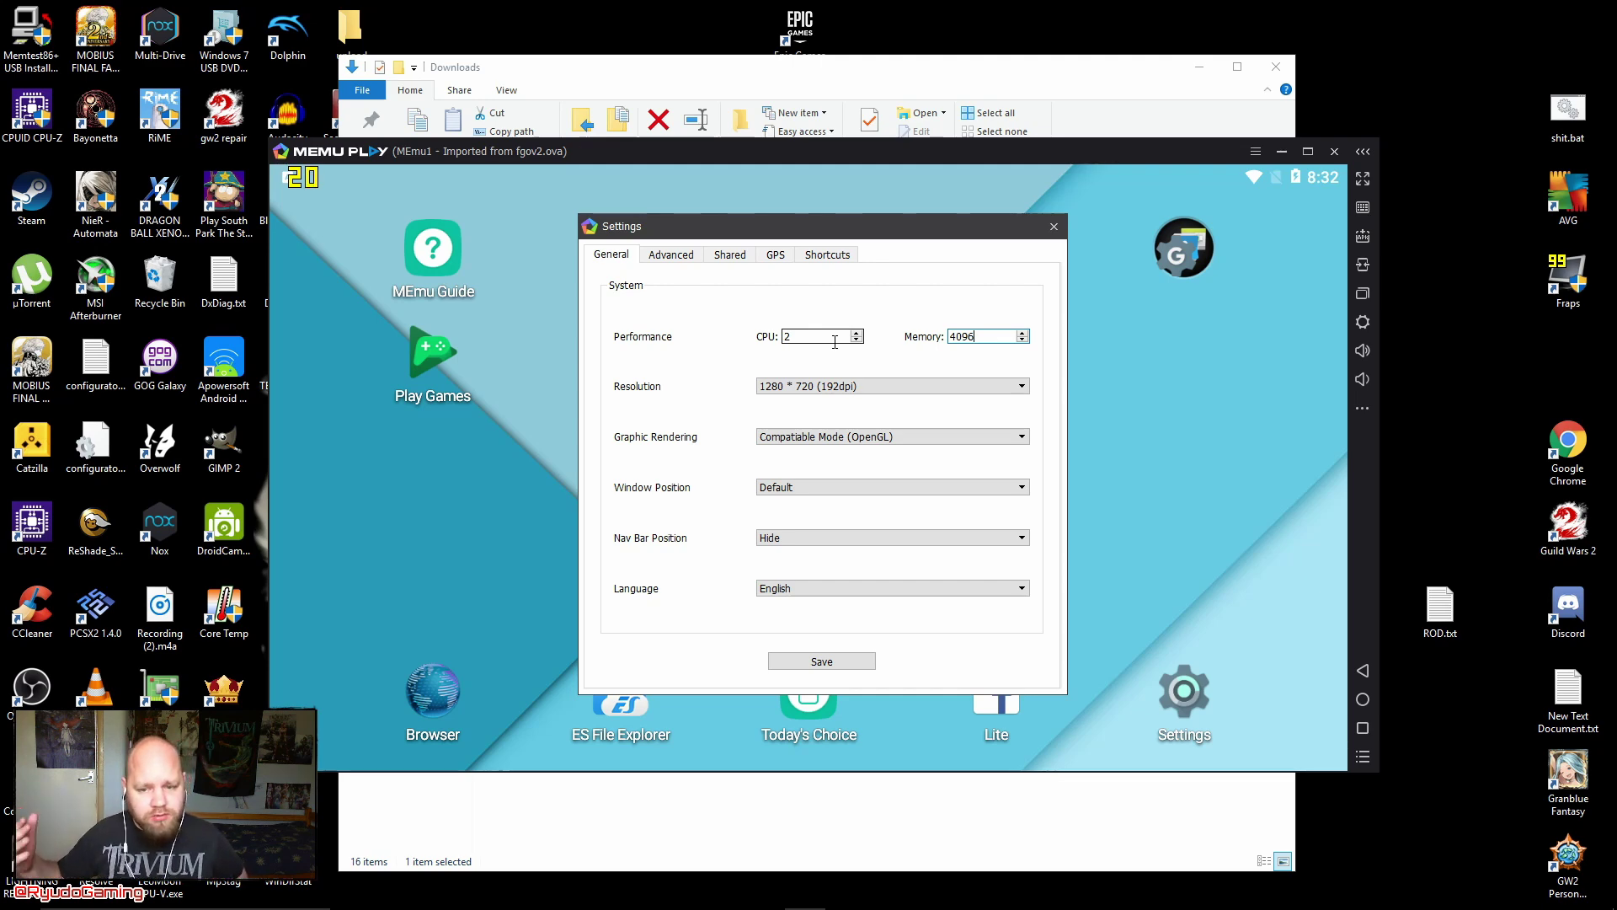
pyautogui.click(785, 385)
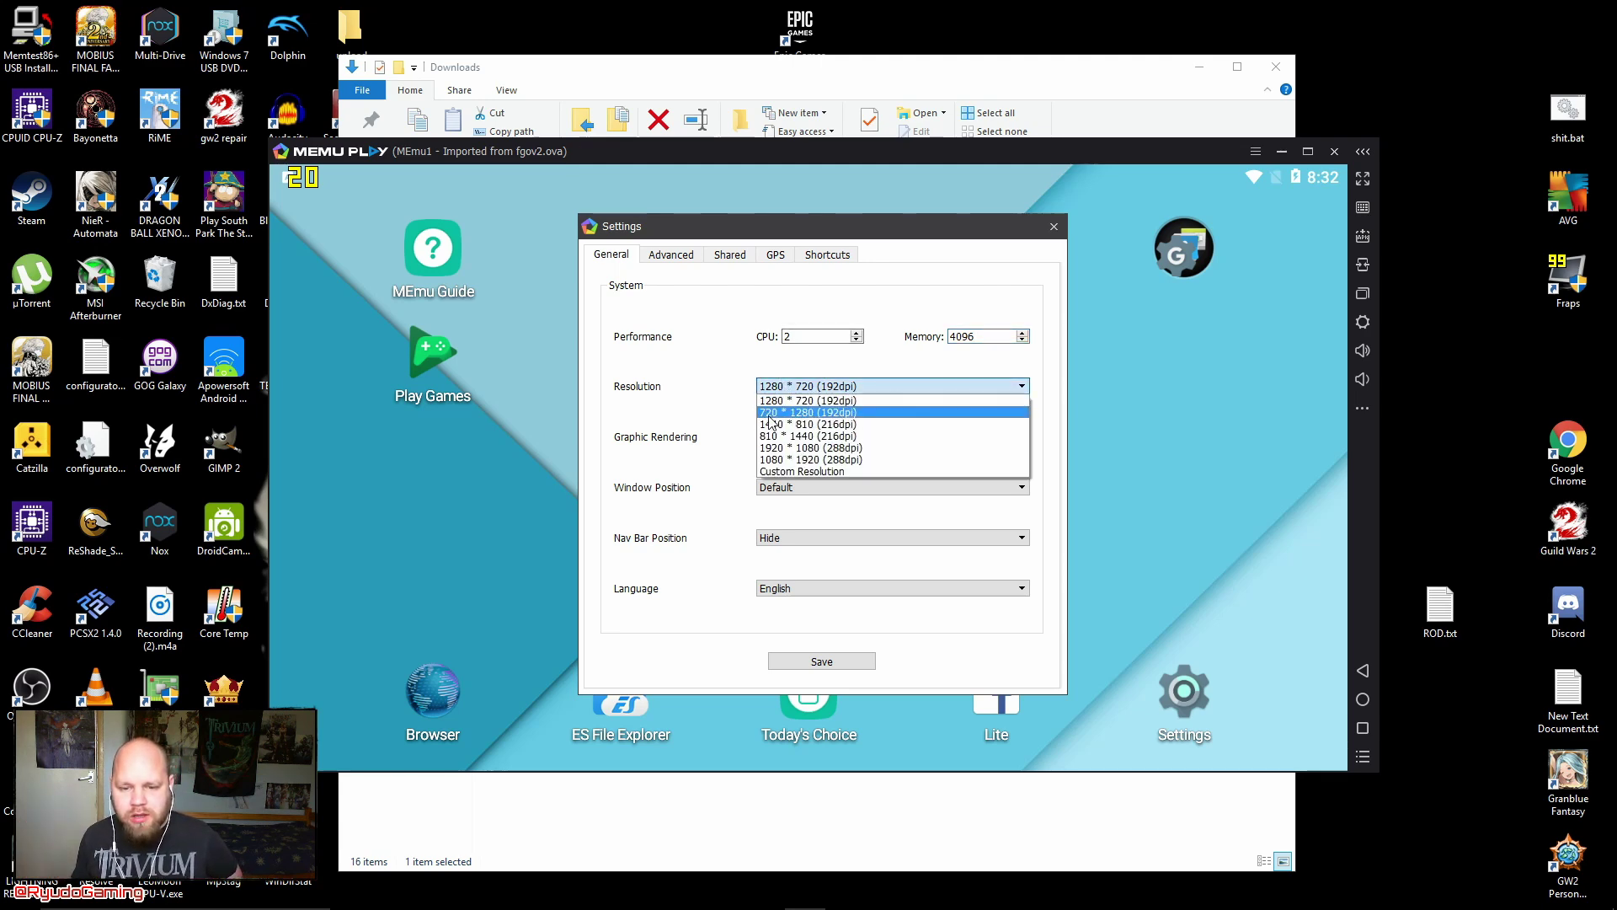
pyautogui.click(830, 402)
pyautogui.click(854, 443)
pyautogui.click(857, 451)
# Disable Root Mode for the instance, save the settings and restart the instance to apply them.
pyautogui.click(671, 255)
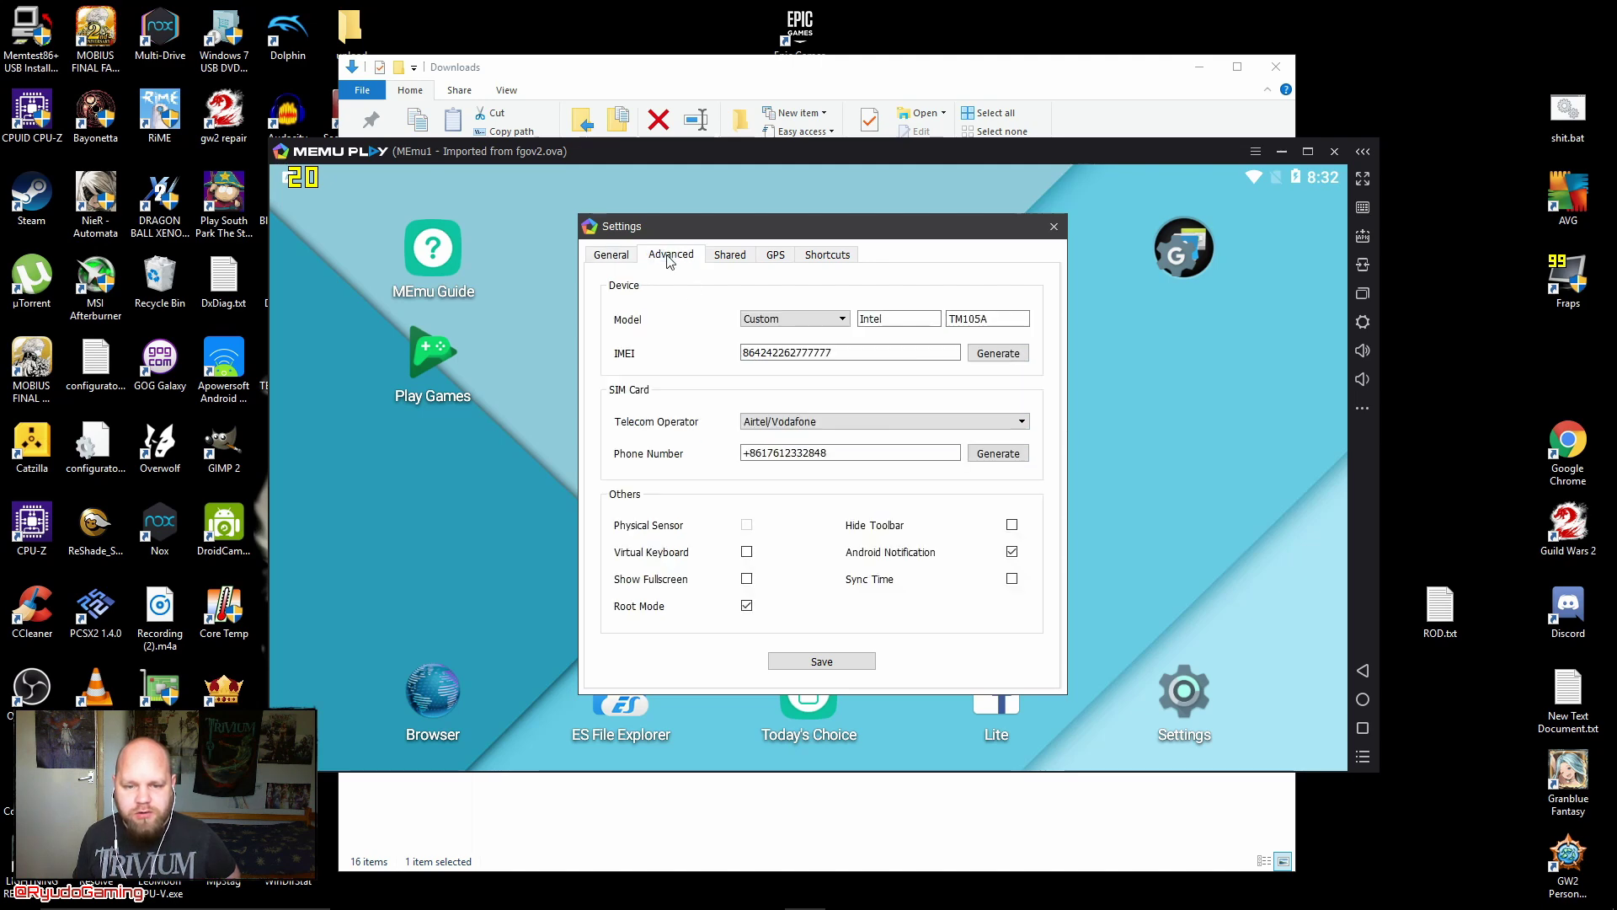
pyautogui.click(746, 606)
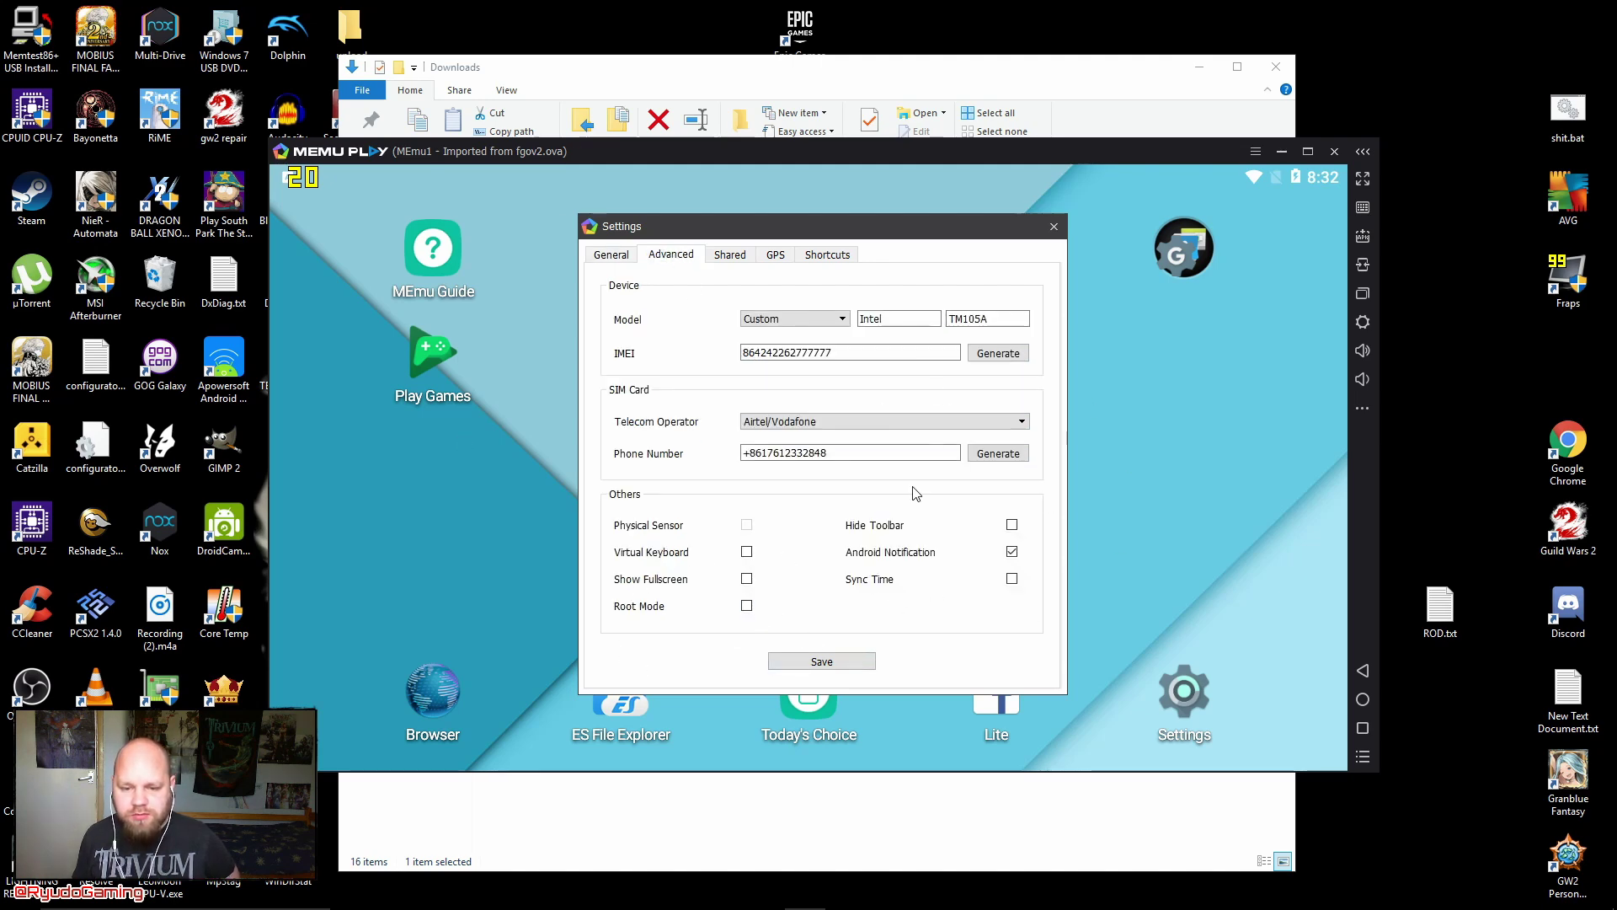
pyautogui.click(620, 255)
pyautogui.click(671, 256)
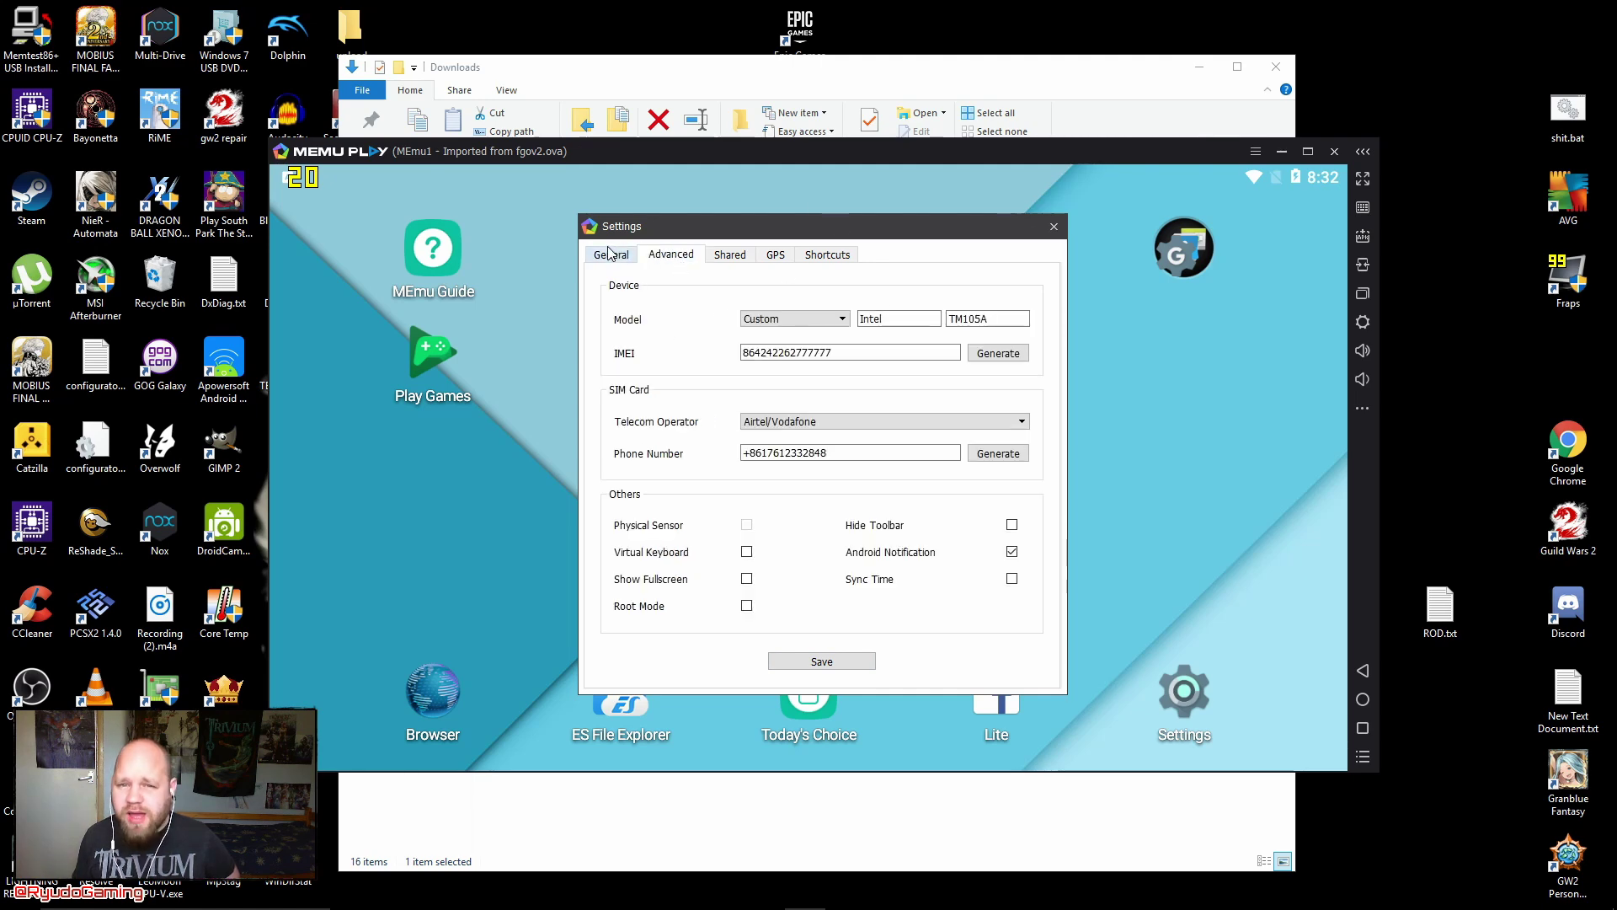
pyautogui.click(611, 254)
pyautogui.click(844, 663)
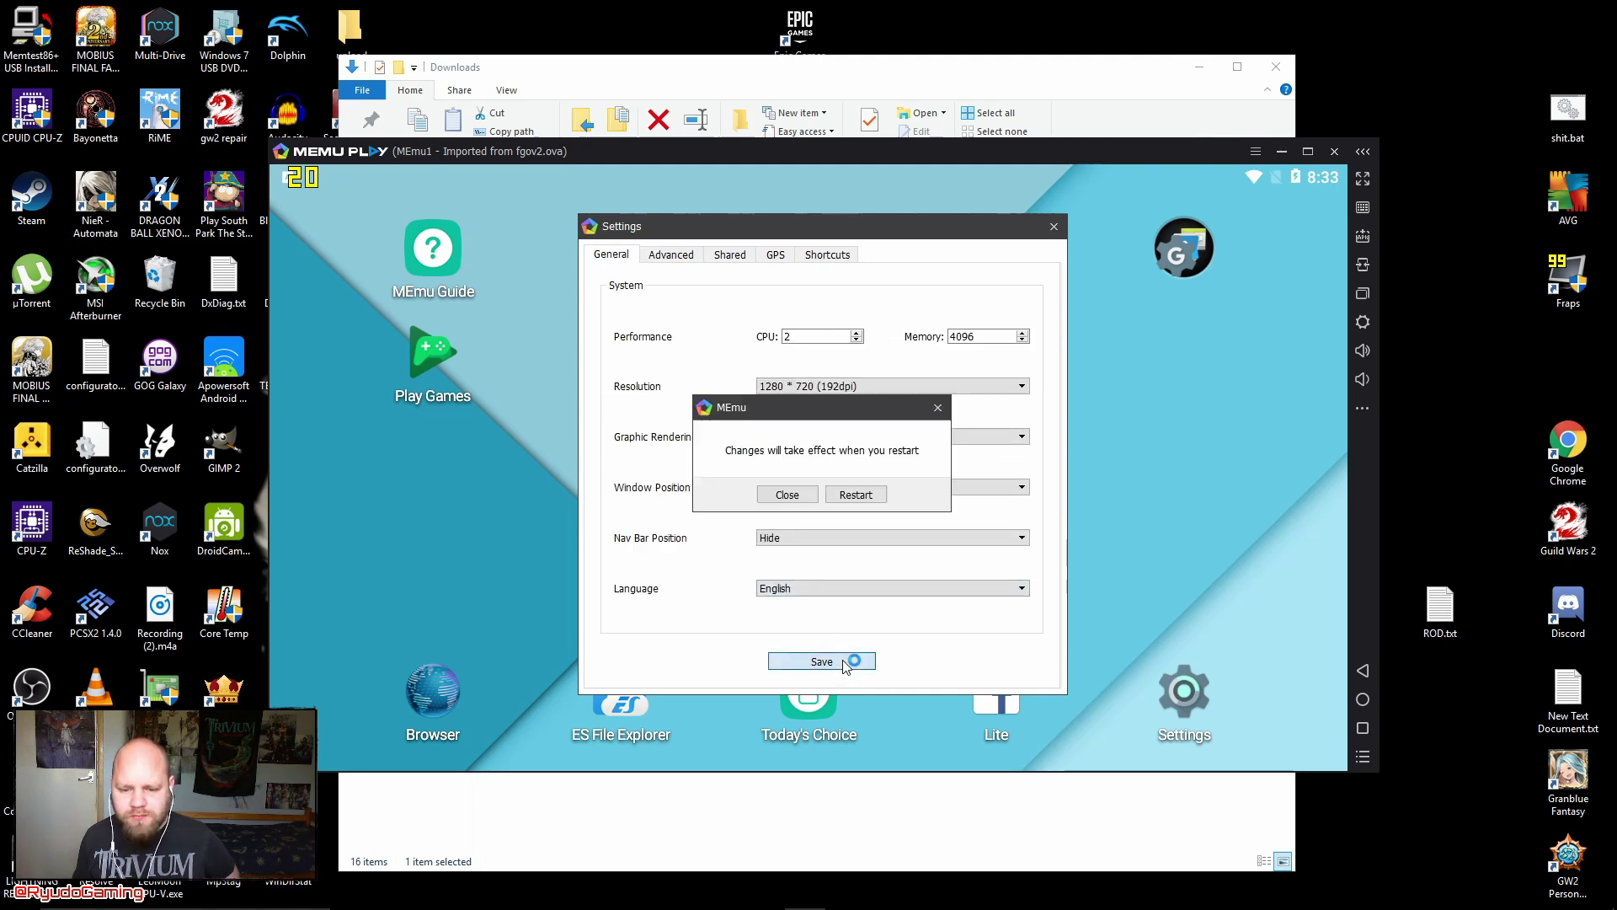
pyautogui.click(869, 495)
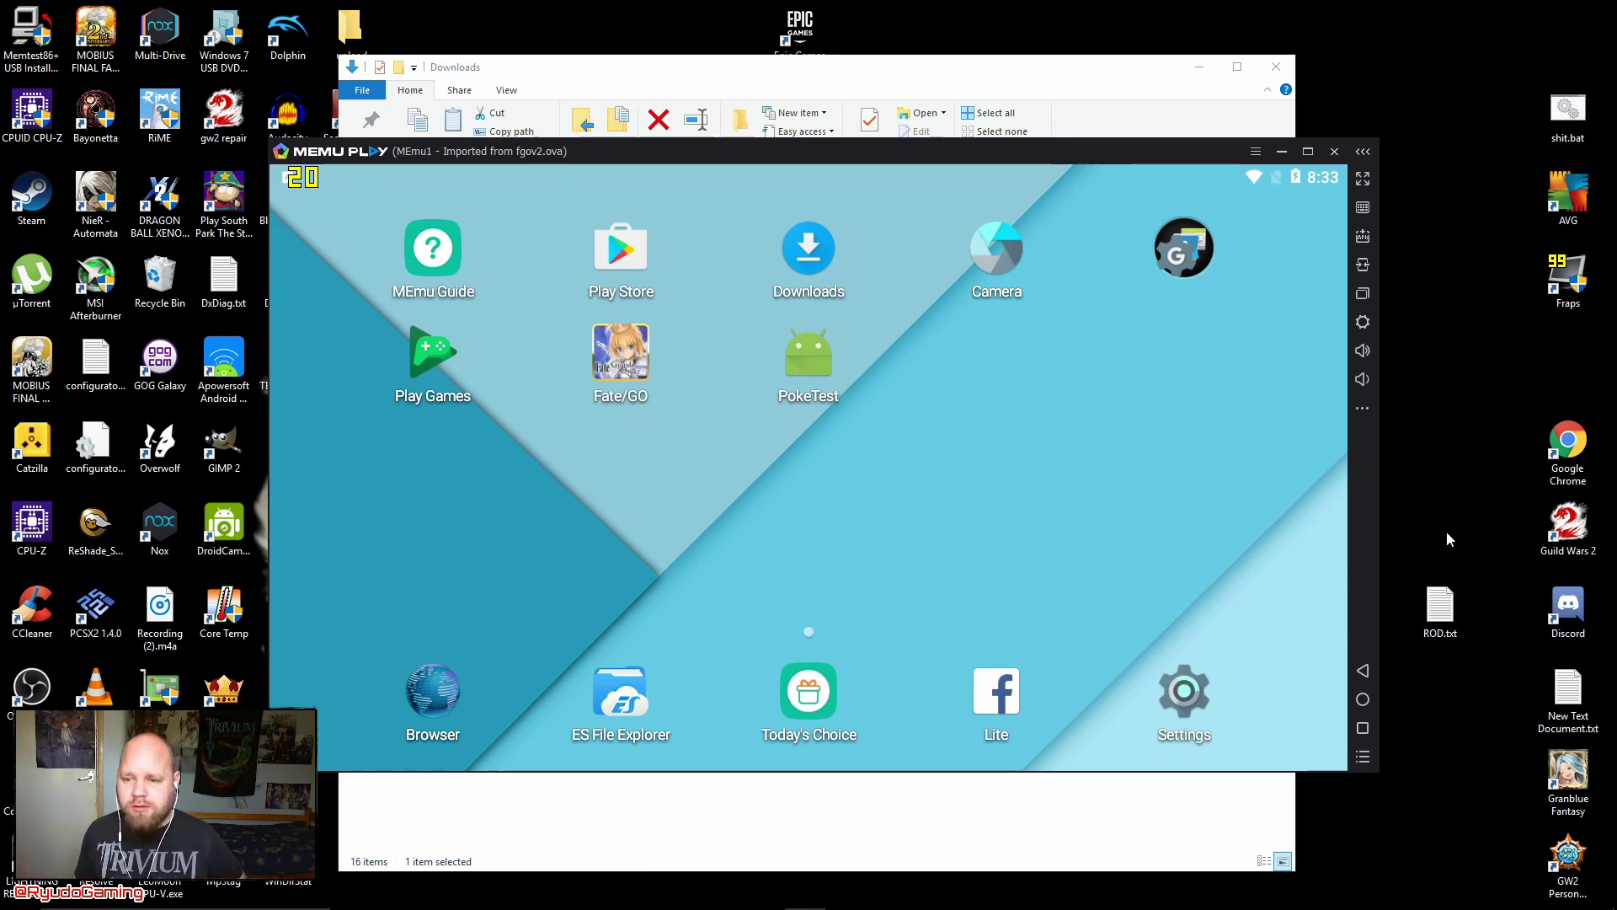
# Install the Fate Grand Order English v1.0.0 APK from Downloads into the instance and launch Fate_GO.
pyautogui.click(1366, 243)
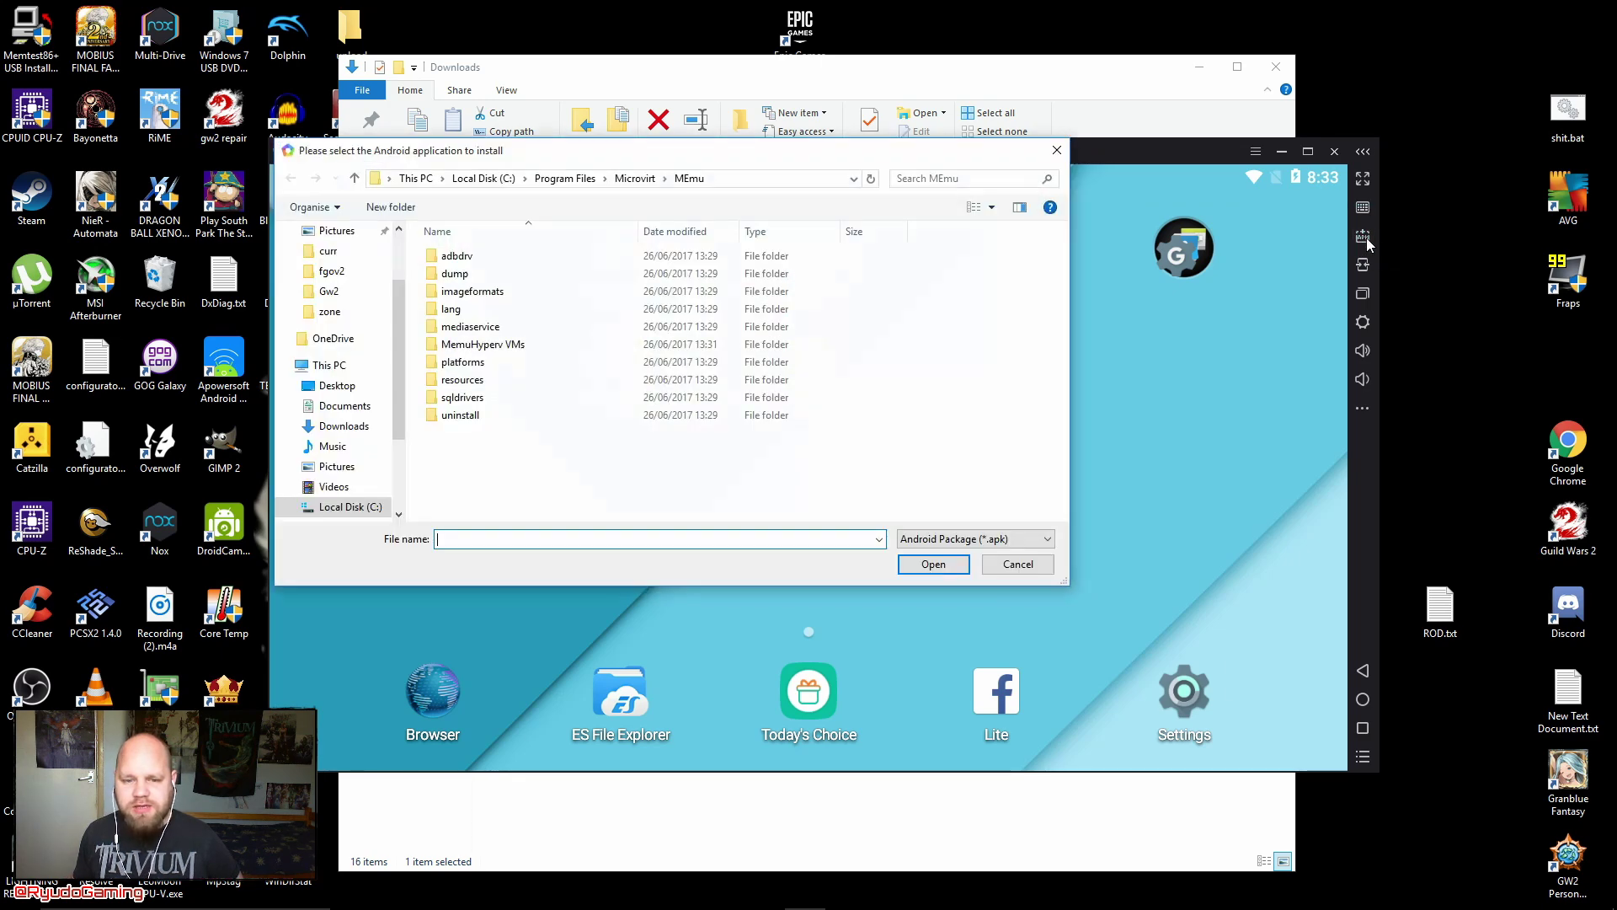
pyautogui.click(343, 427)
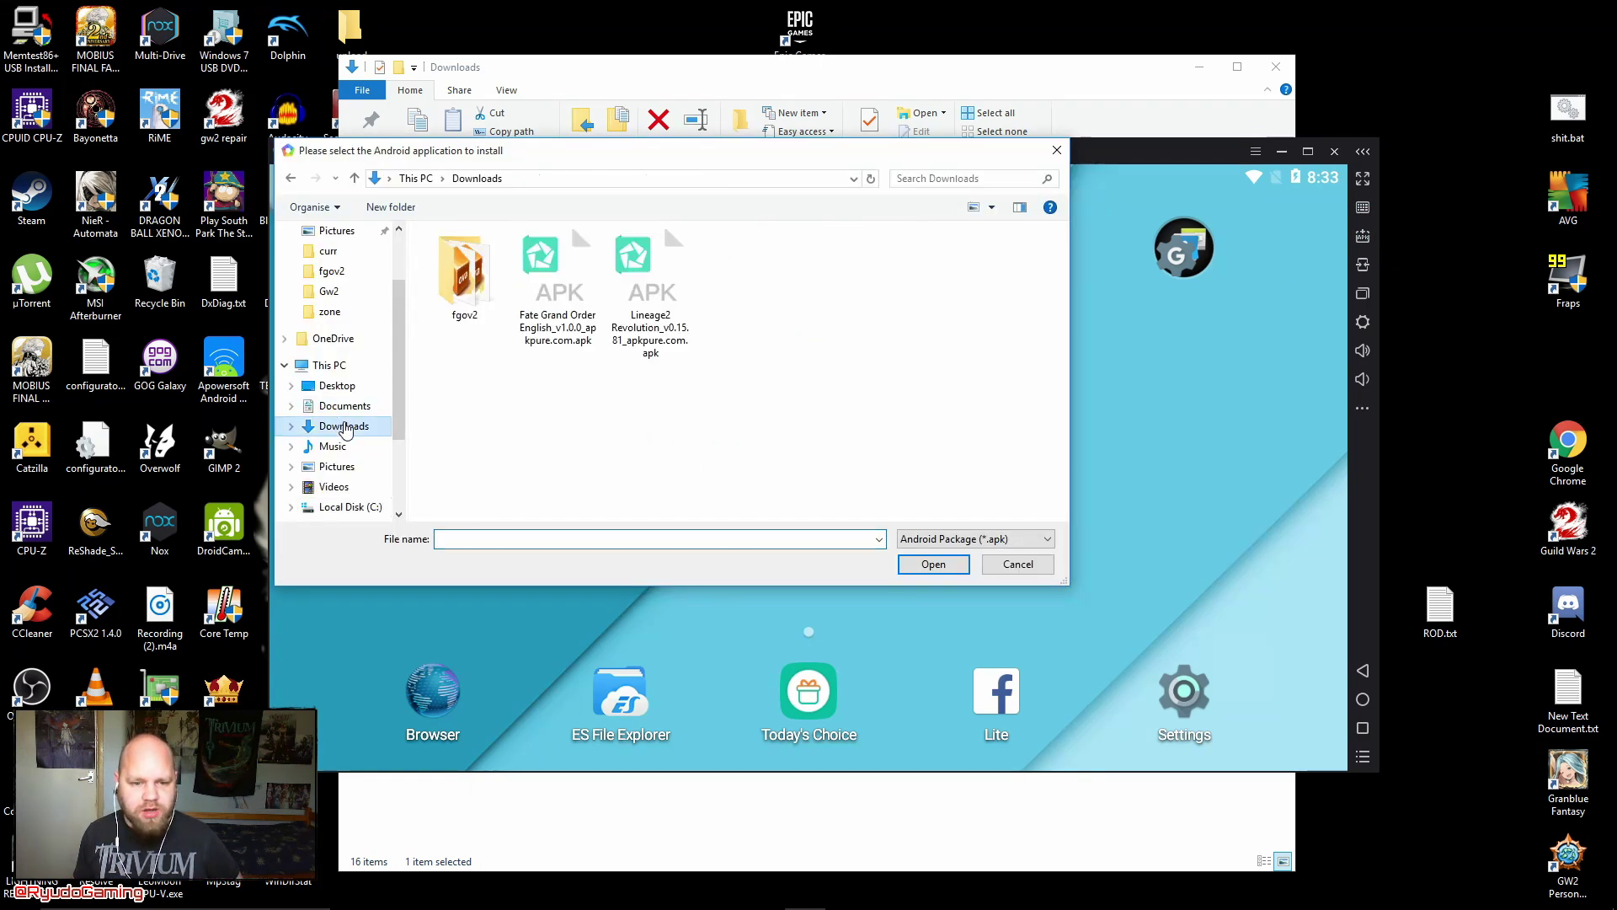
pyautogui.doubleClick(561, 252)
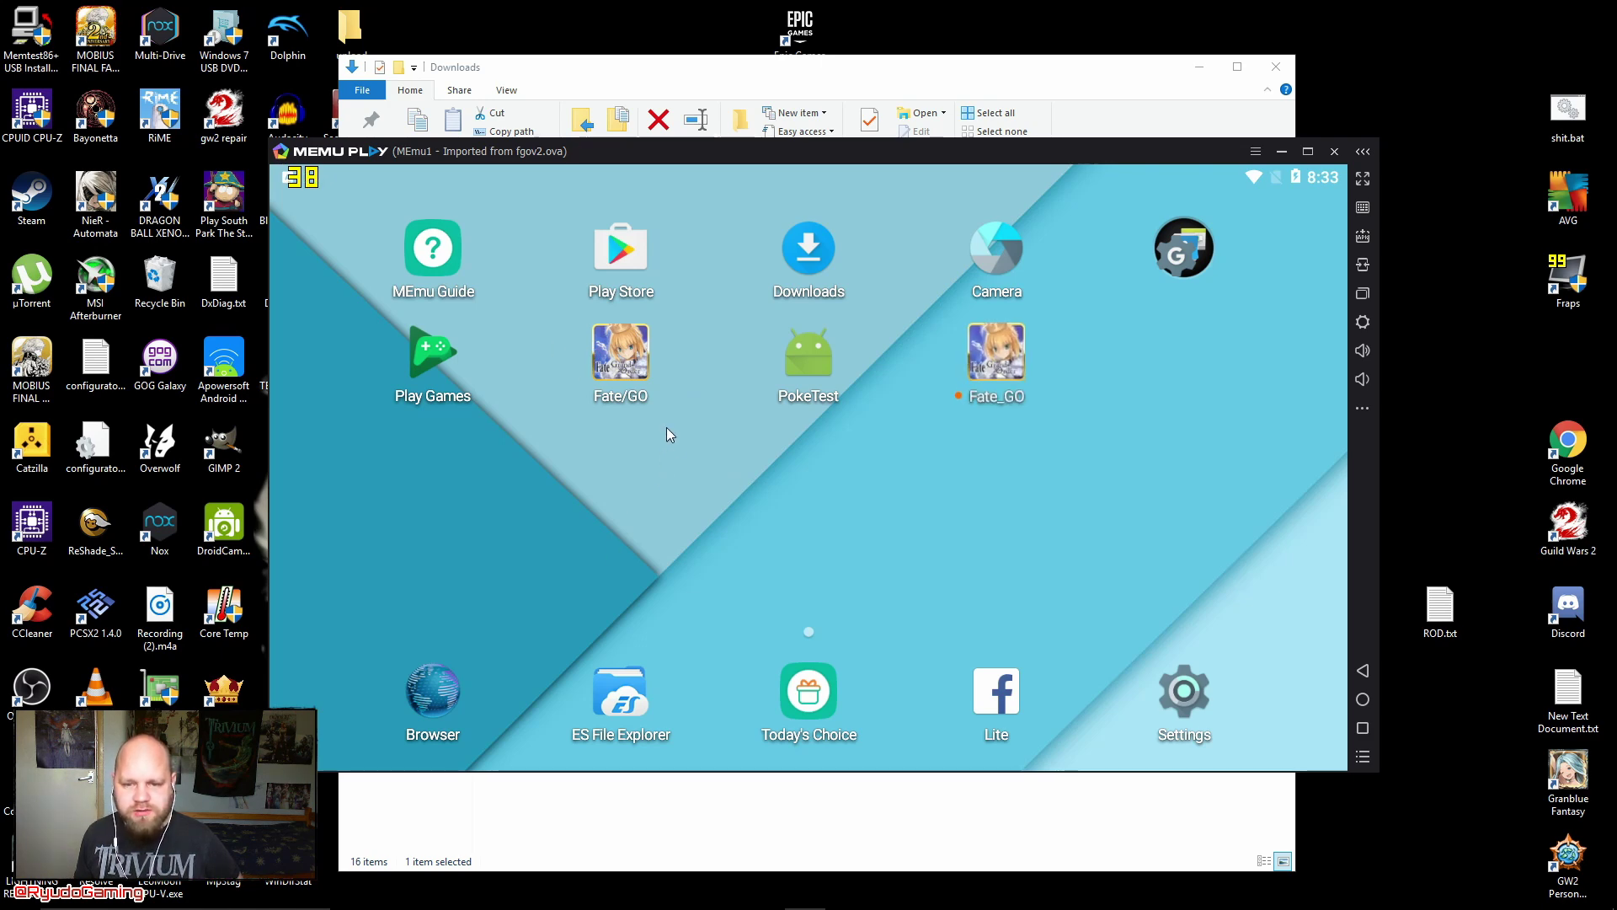
pyautogui.click(996, 354)
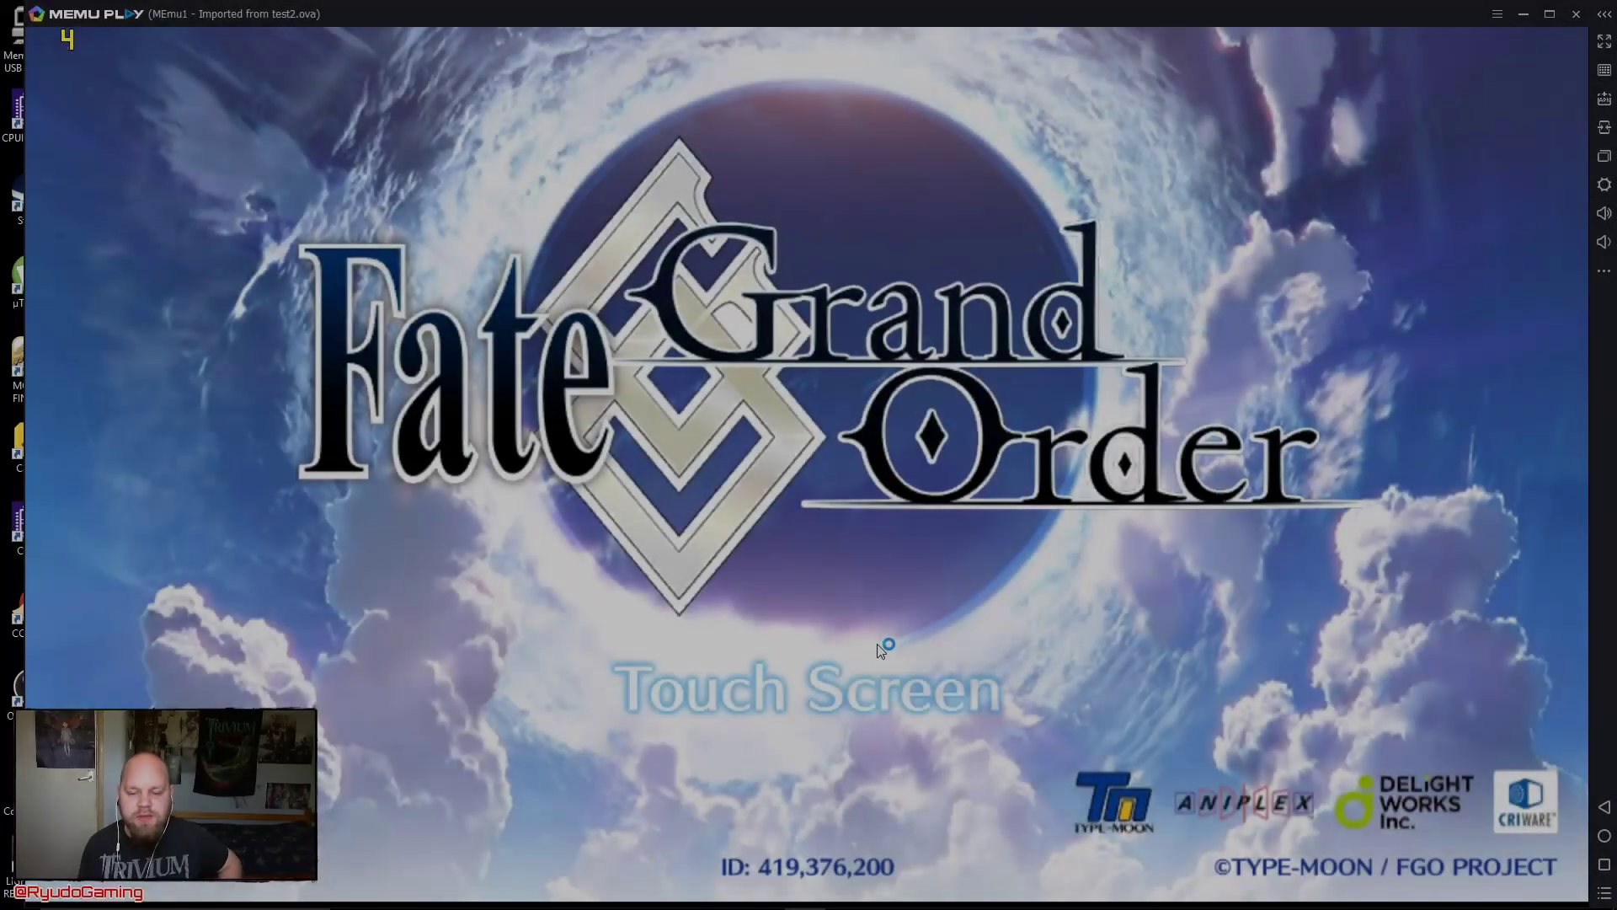
# Enter Fate/Grand Order past the title and news screens, open the Fuyuki singularity and start its quest with Party 1.
pyautogui.click(879, 644)
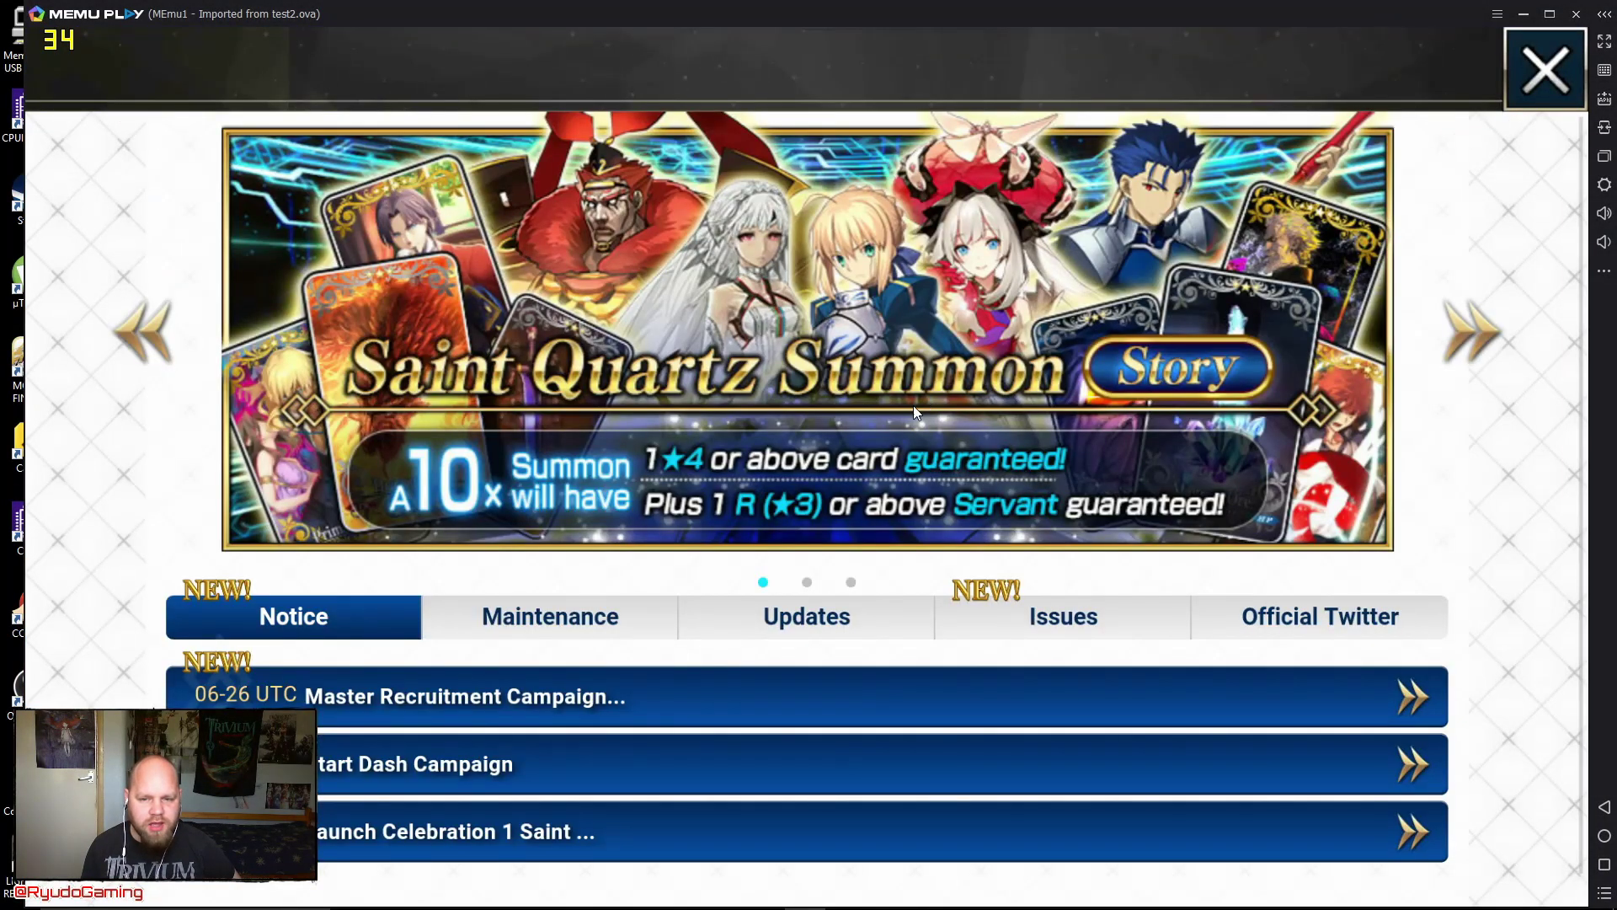
pyautogui.click(1567, 89)
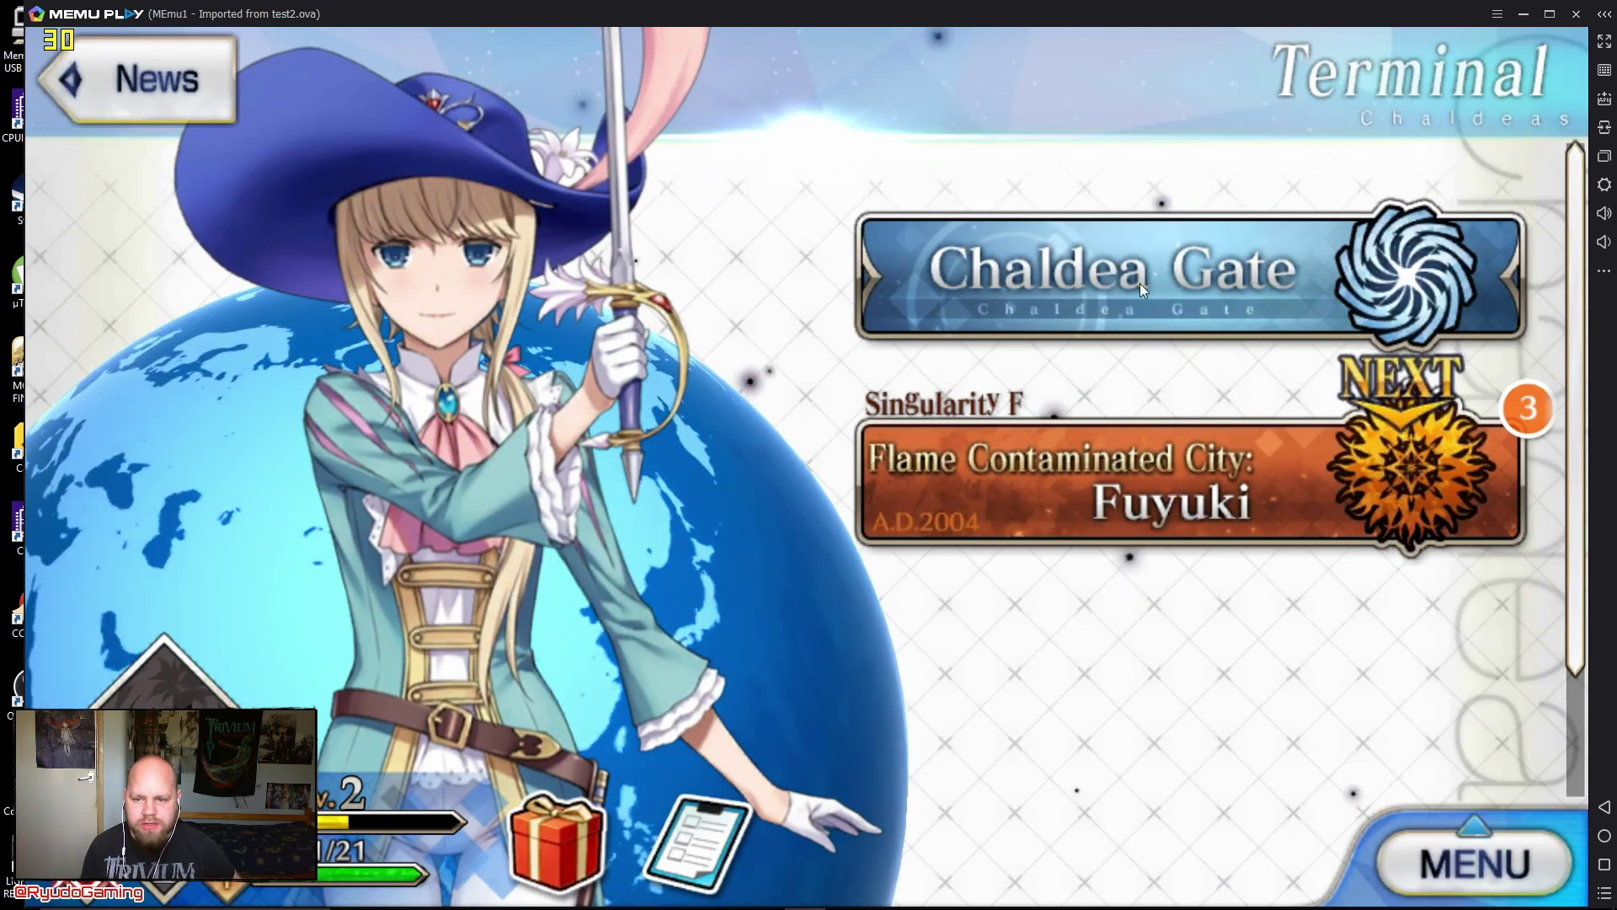
pyautogui.click(1184, 457)
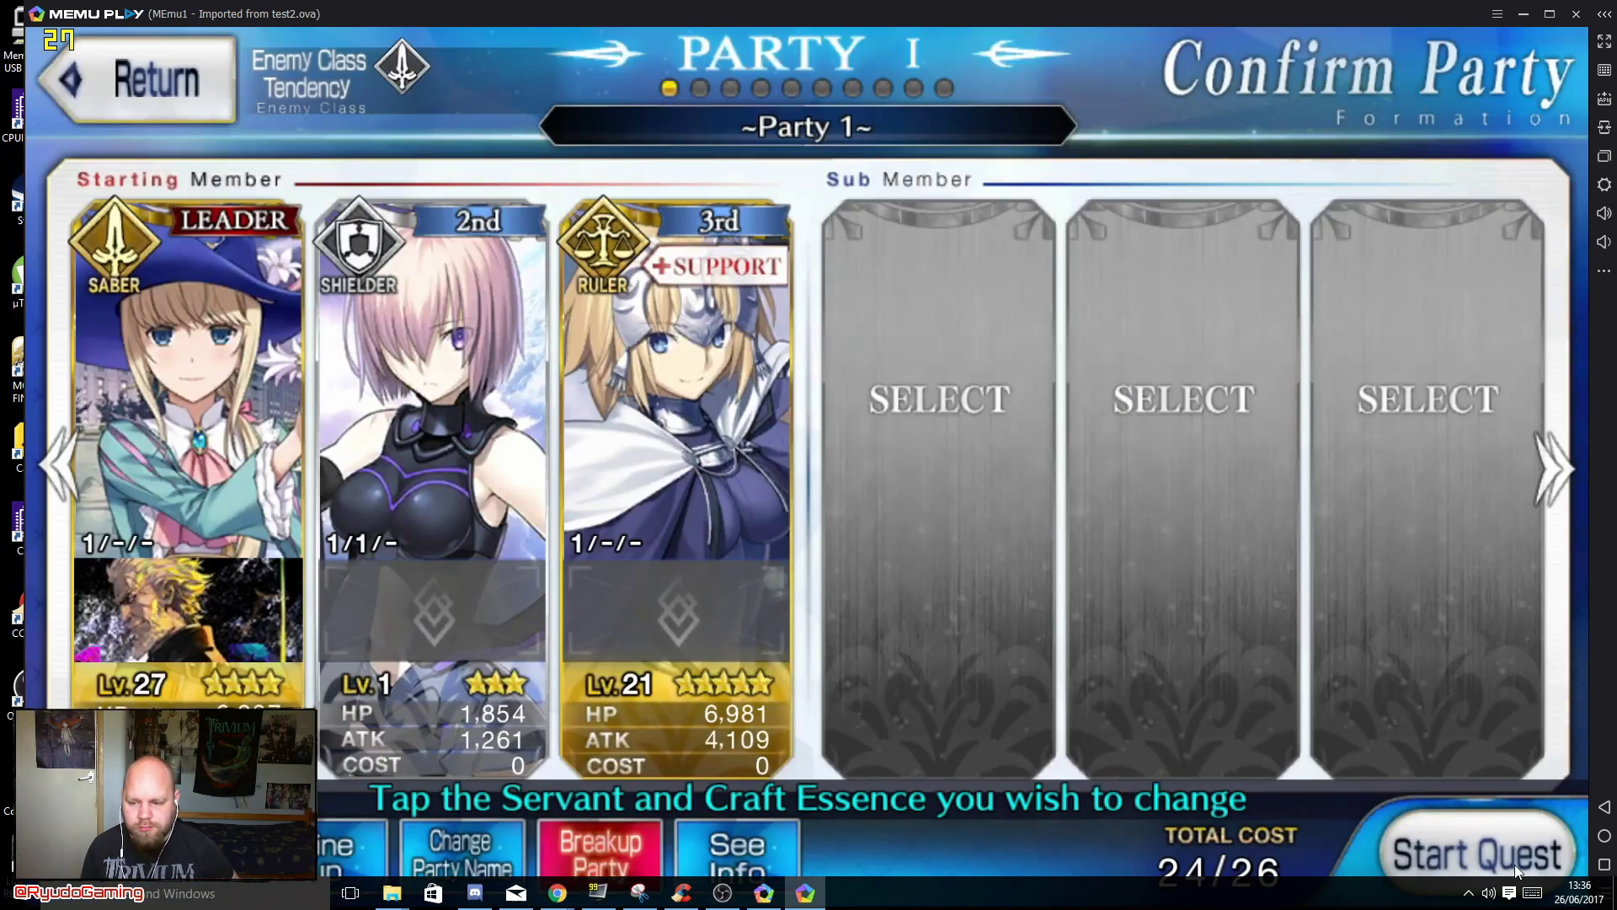
pyautogui.click(1508, 846)
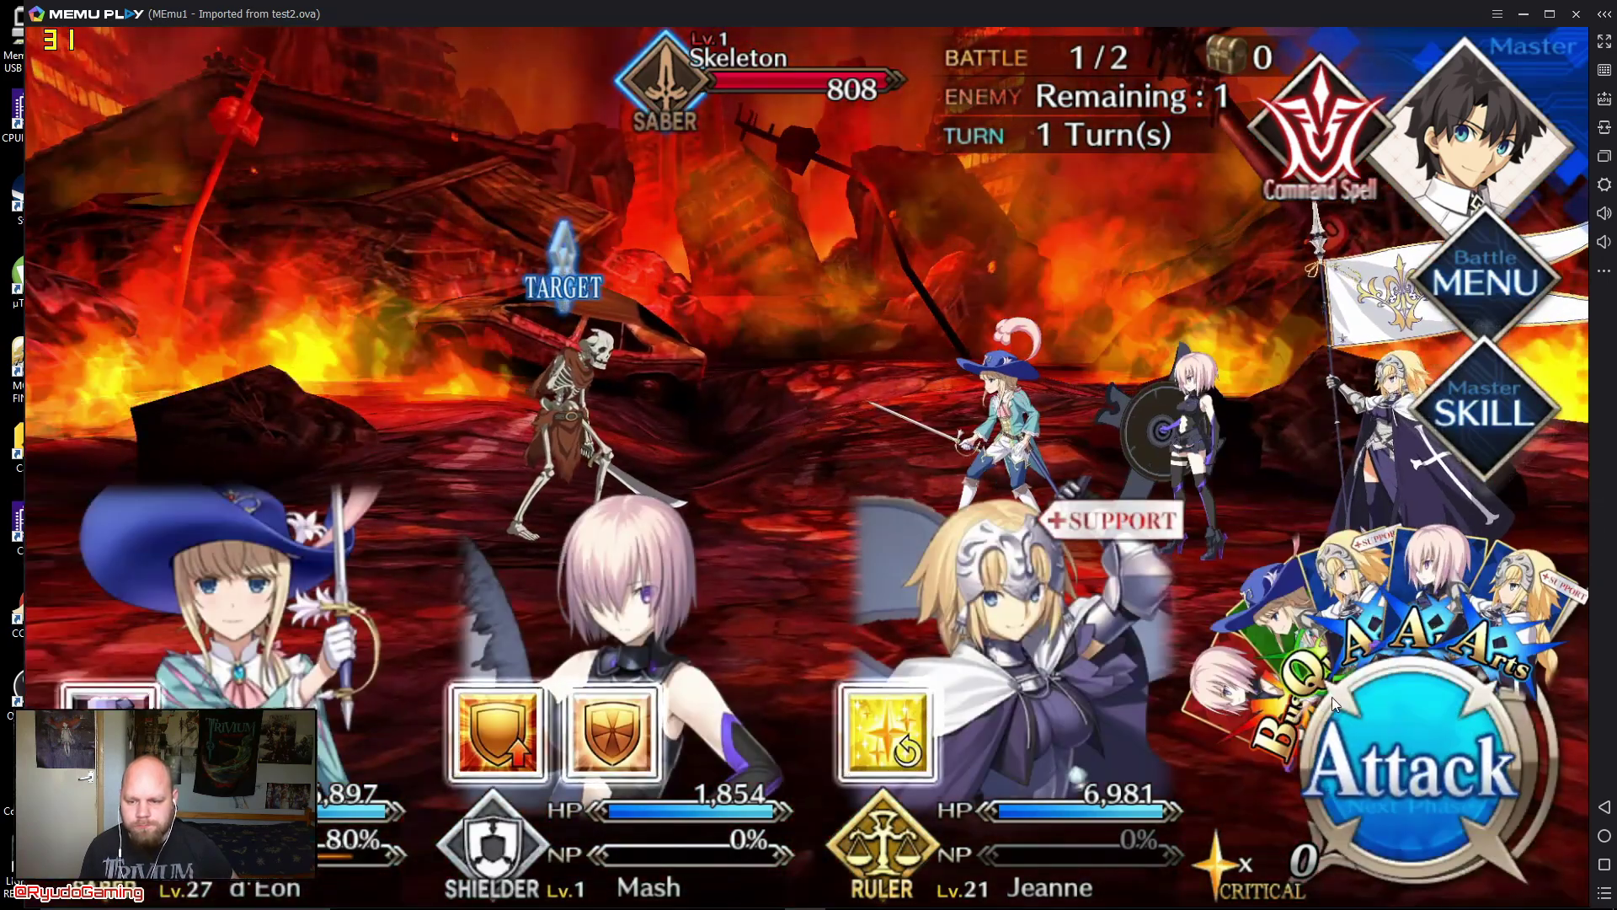
# Attack the lone skeleton in the first battle with the three Arts cards.
pyautogui.click(1332, 696)
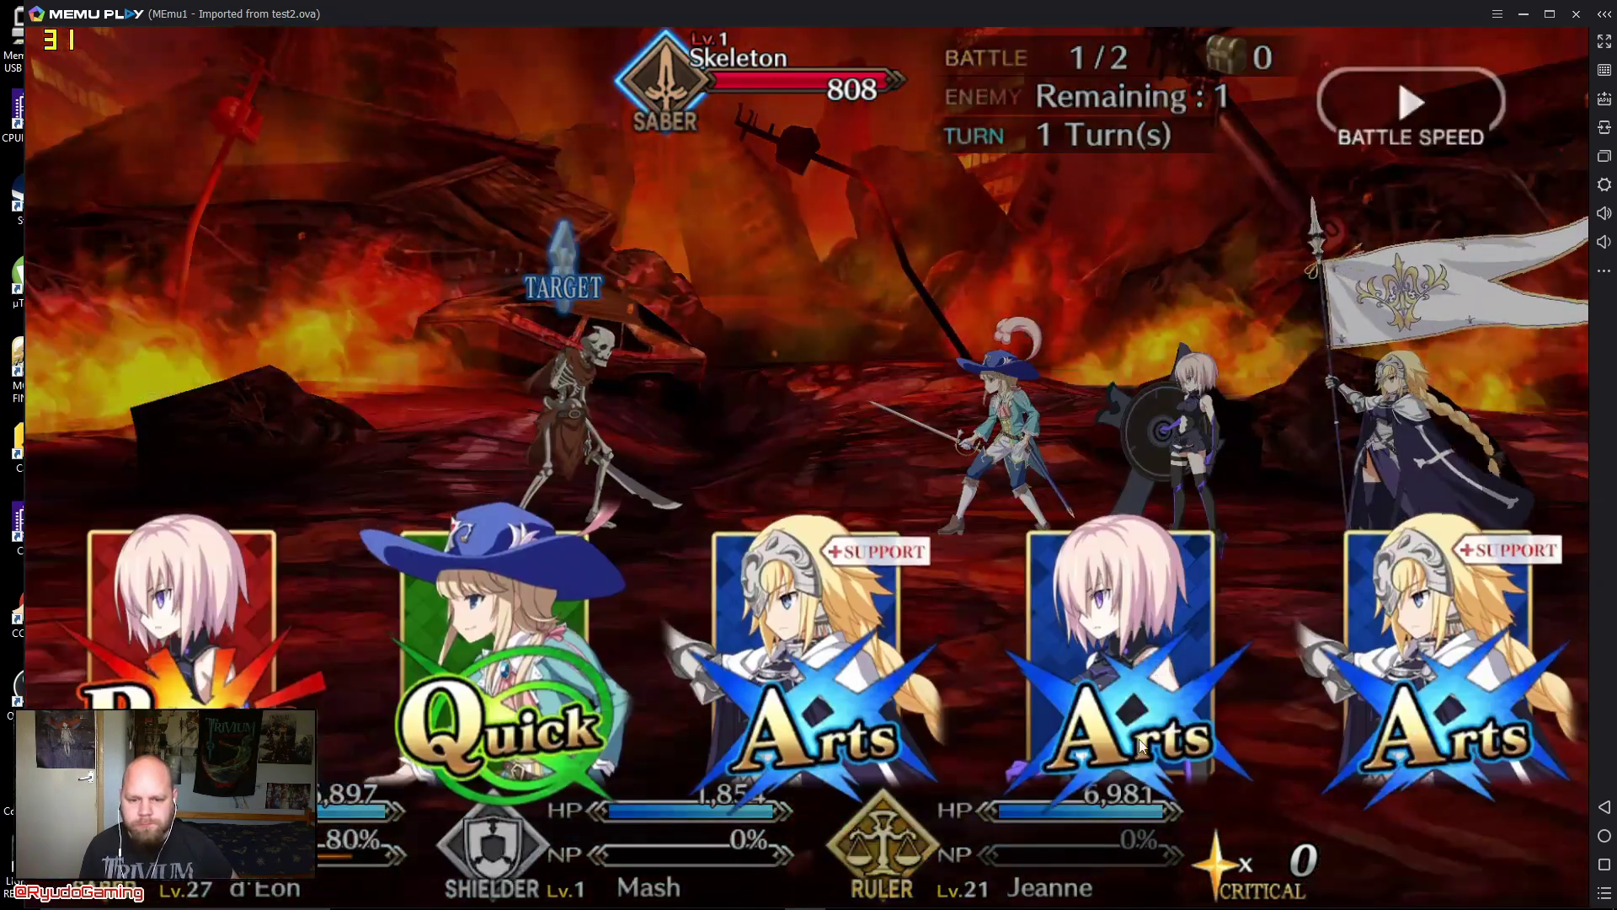
pyautogui.click(820, 646)
pyautogui.click(1120, 649)
pyautogui.click(1355, 671)
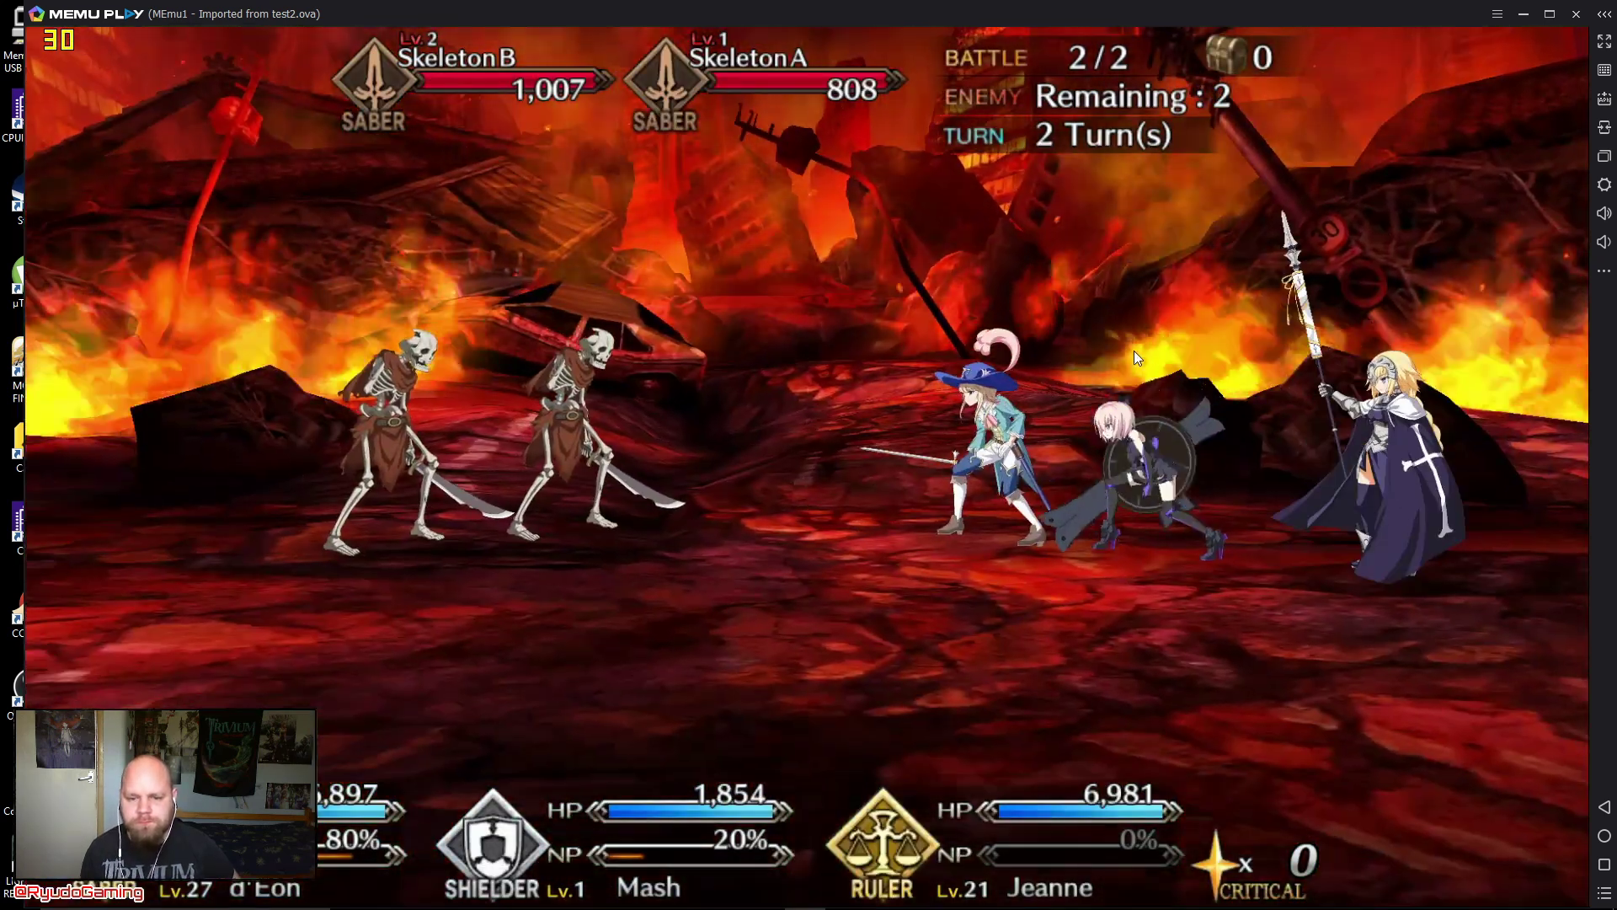
# Attack with the three Arts cards in the second battle and toggle the battle speed.
pyautogui.click(1388, 730)
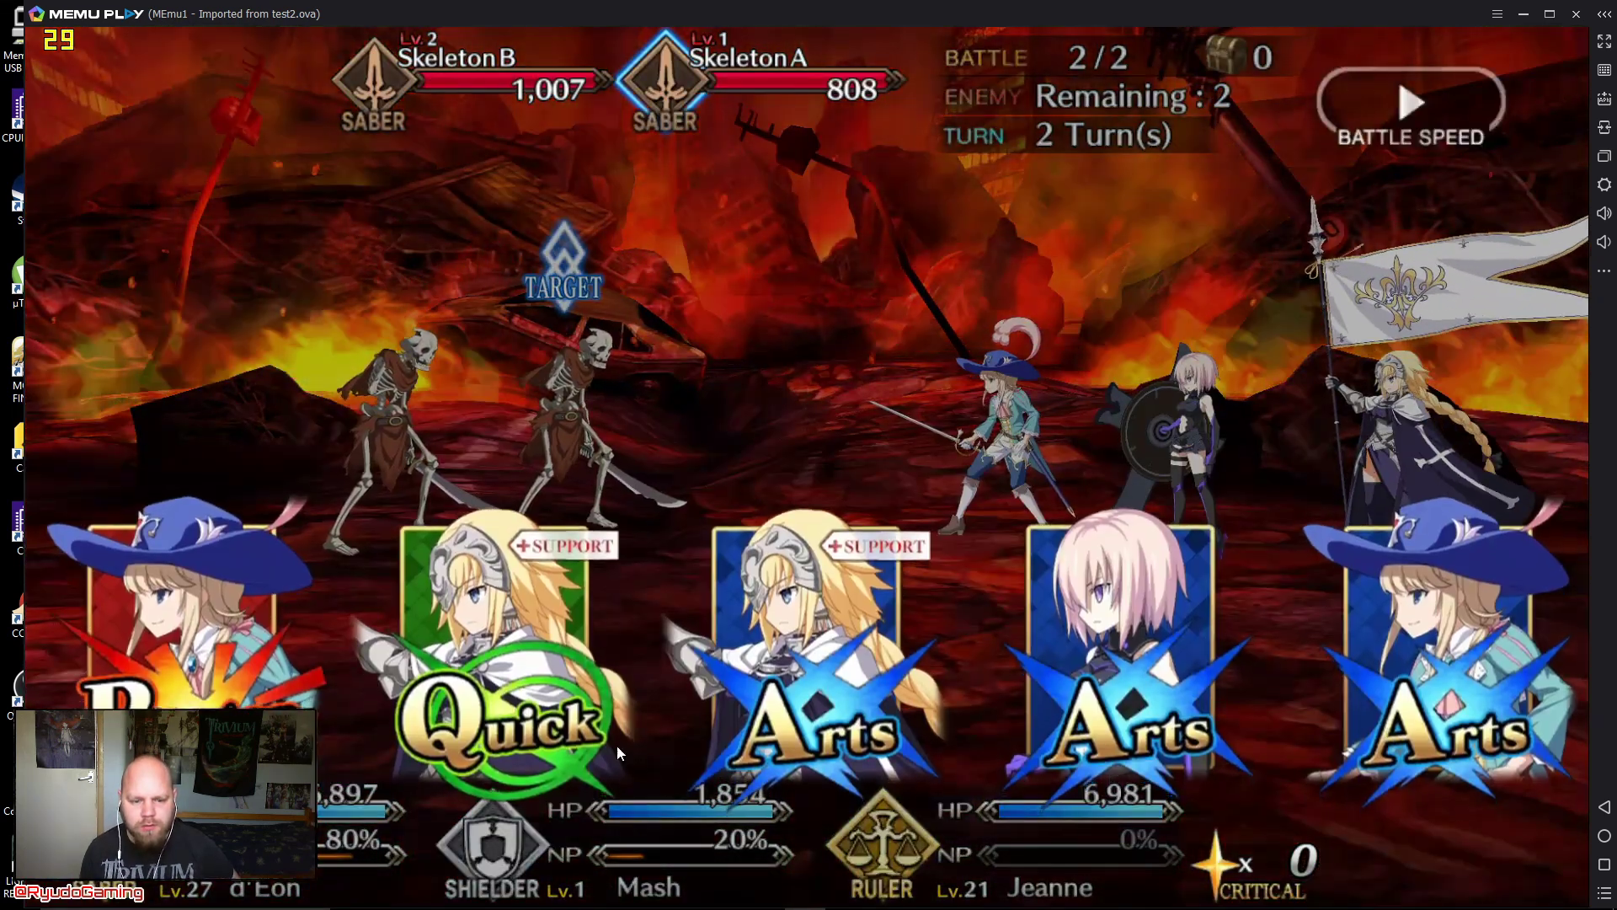
pyautogui.click(831, 674)
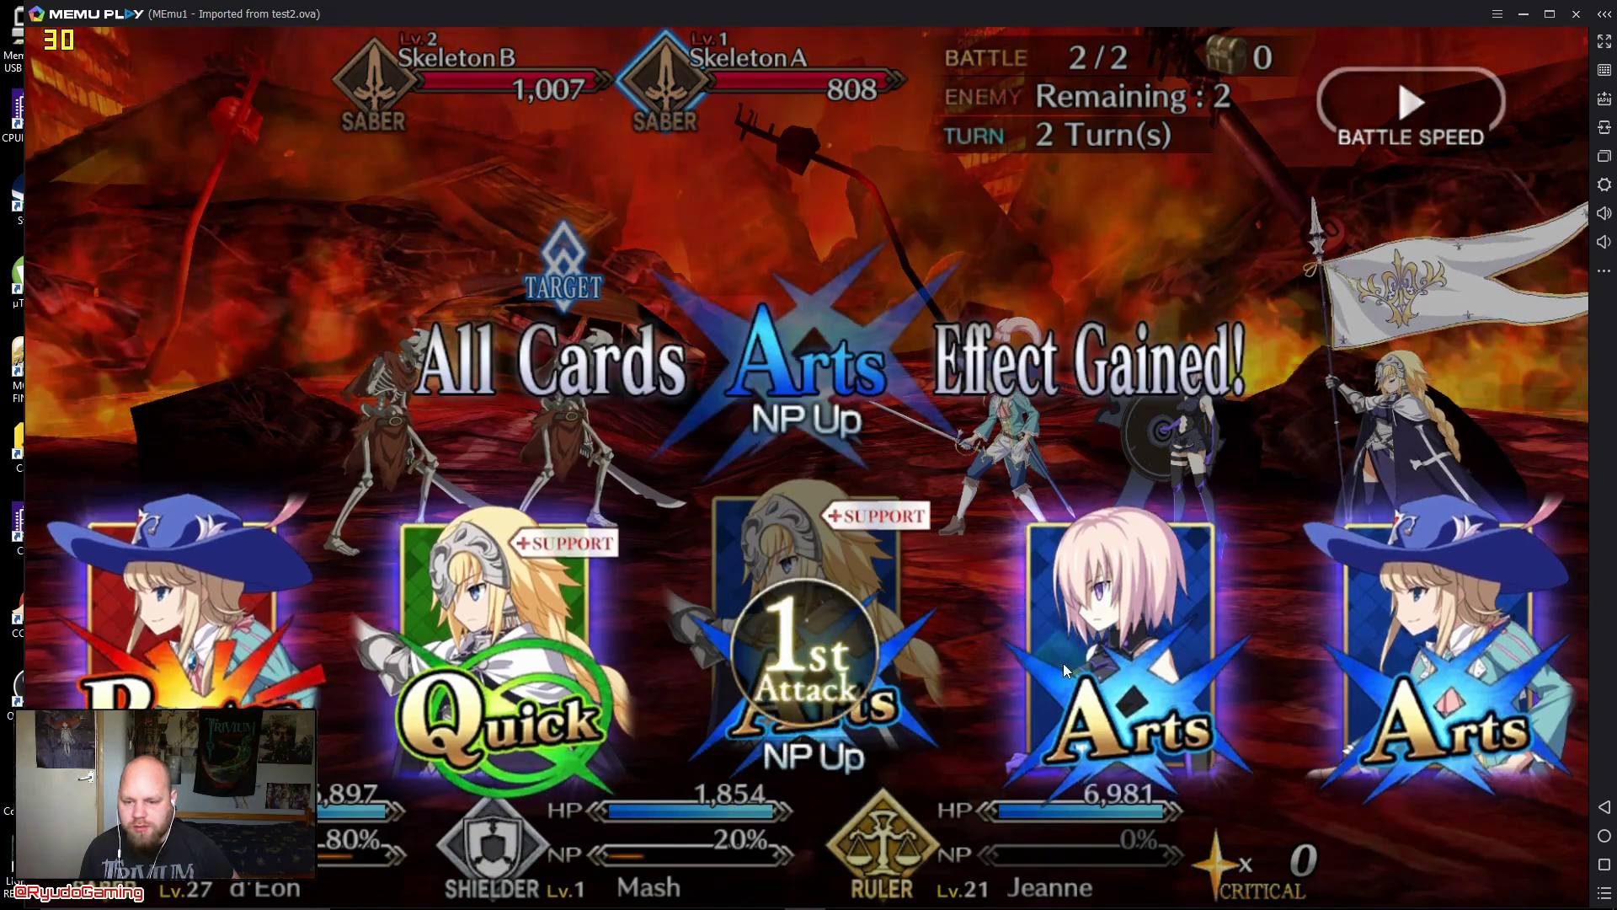
pyautogui.click(1098, 658)
pyautogui.click(1331, 619)
pyautogui.click(1394, 105)
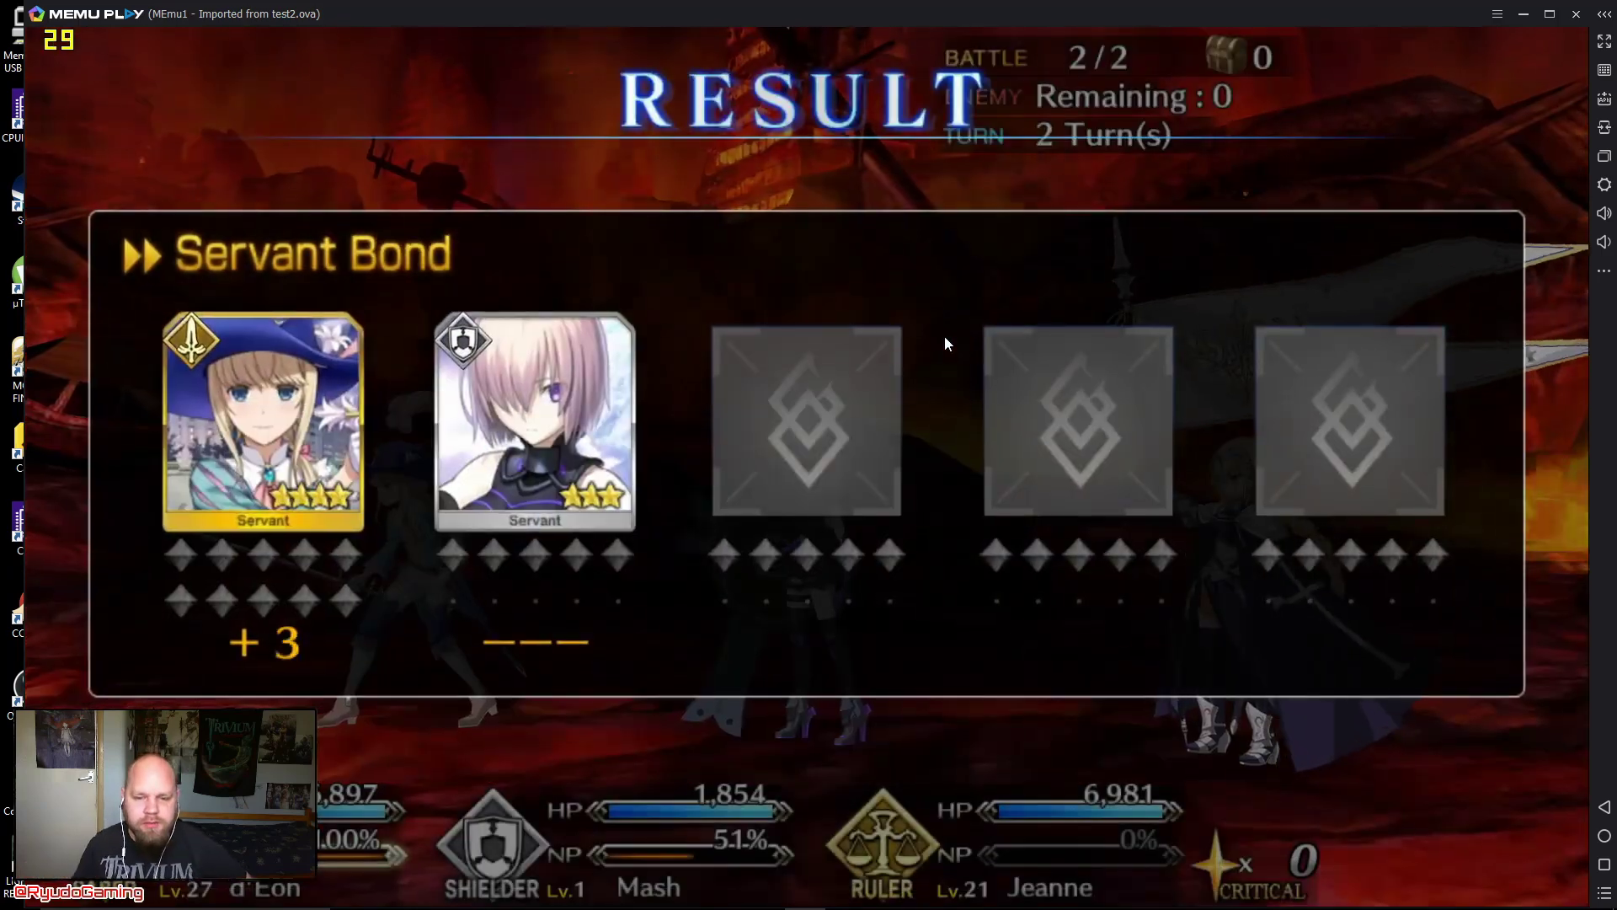
# Advance through the quest results and dropped items, and decline sending a friend request to the supporting player.
pyautogui.click(1155, 625)
pyautogui.click(1155, 625)
pyautogui.click(1155, 628)
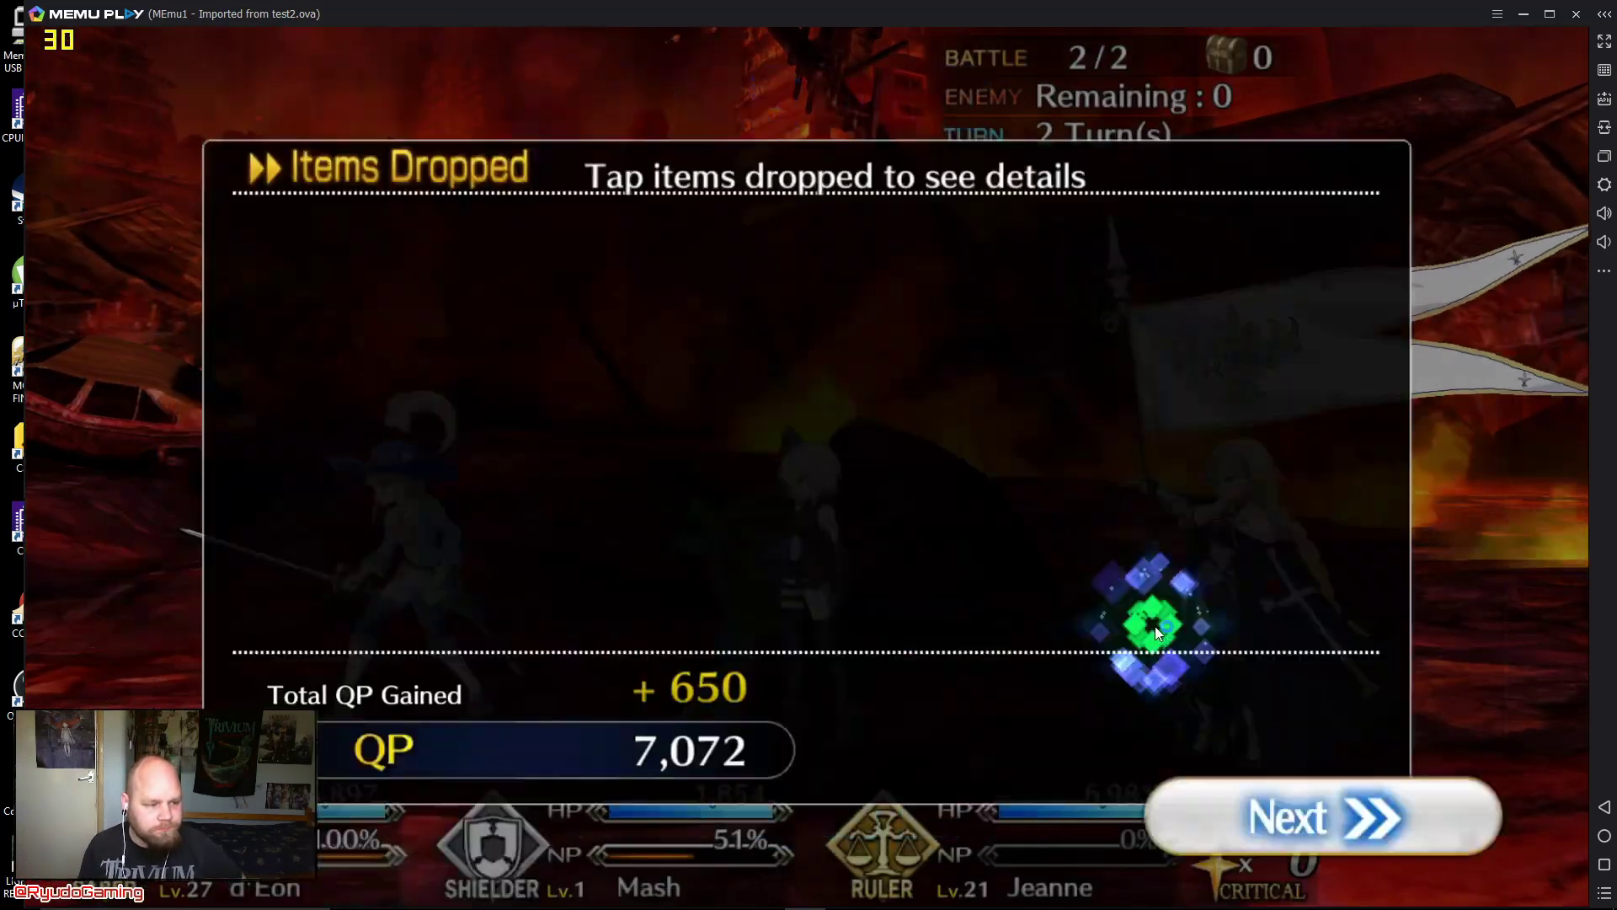
pyautogui.click(1359, 862)
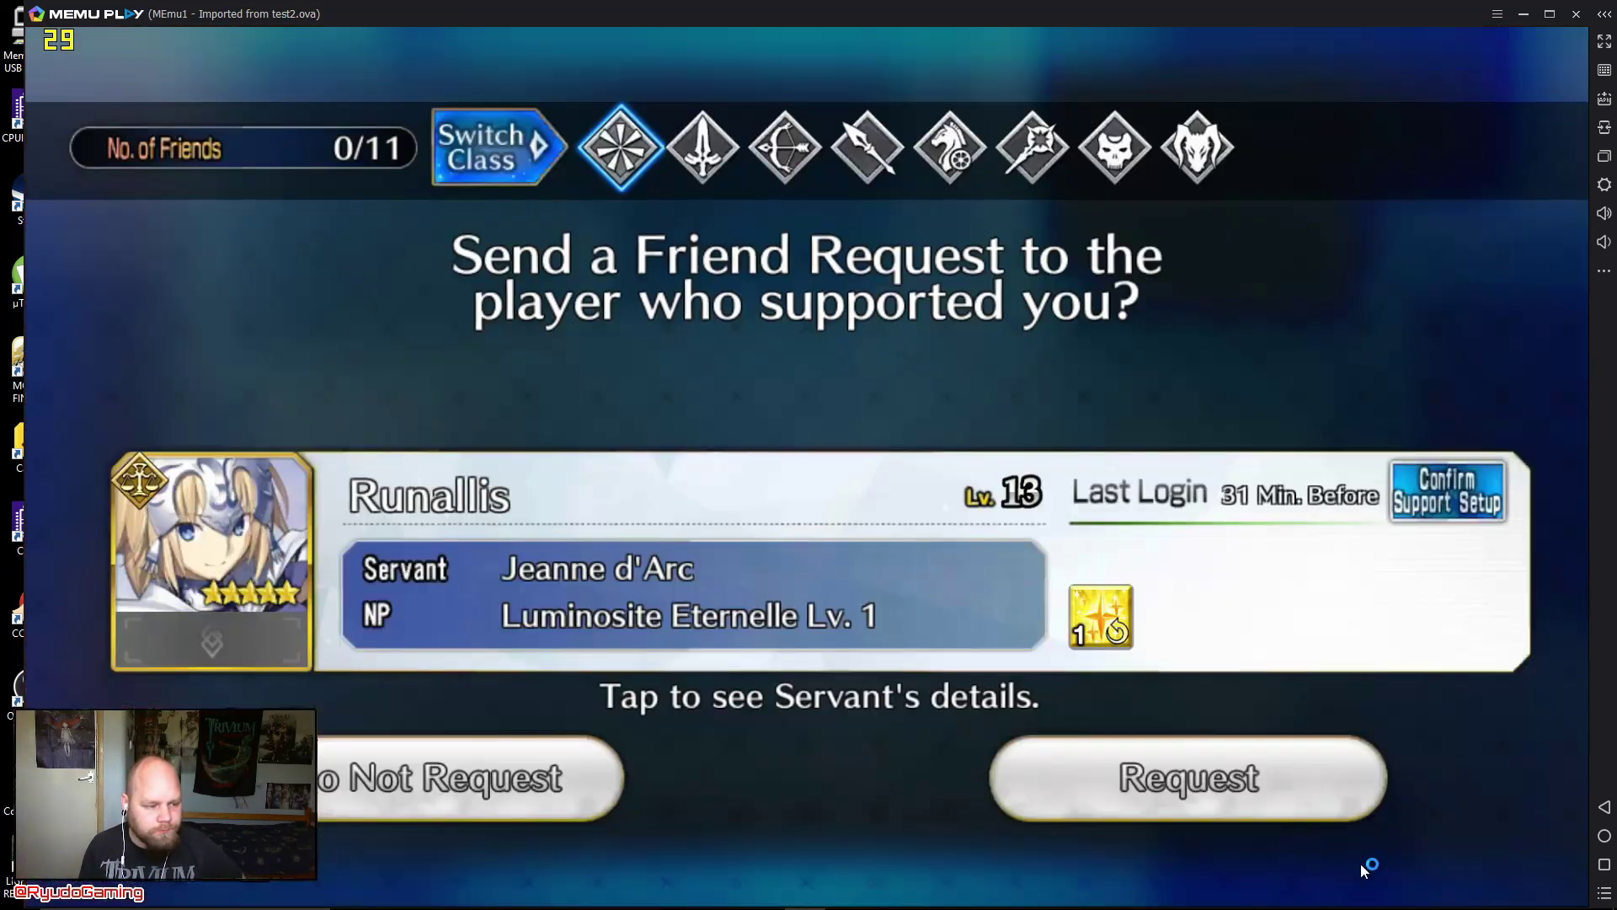
pyautogui.click(538, 783)
# Dismiss Play Store and Fate_GO from the recent apps and launch Lineage II Revolution.
pyautogui.click(1605, 866)
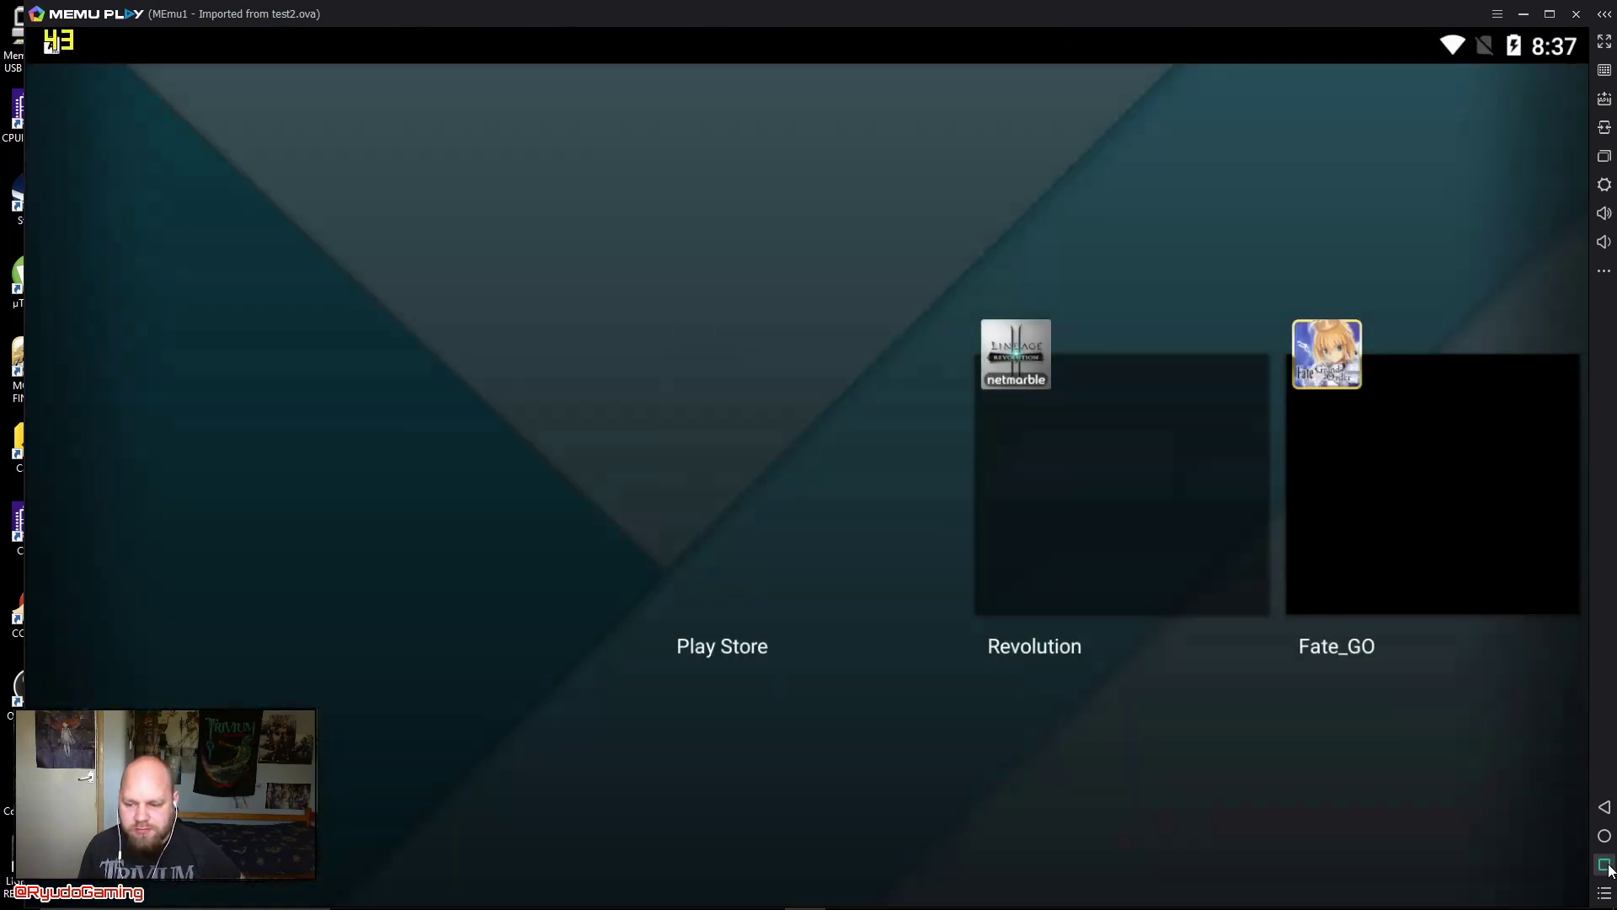
pyautogui.moveTo(810, 386); pyautogui.dragTo(924, 257)
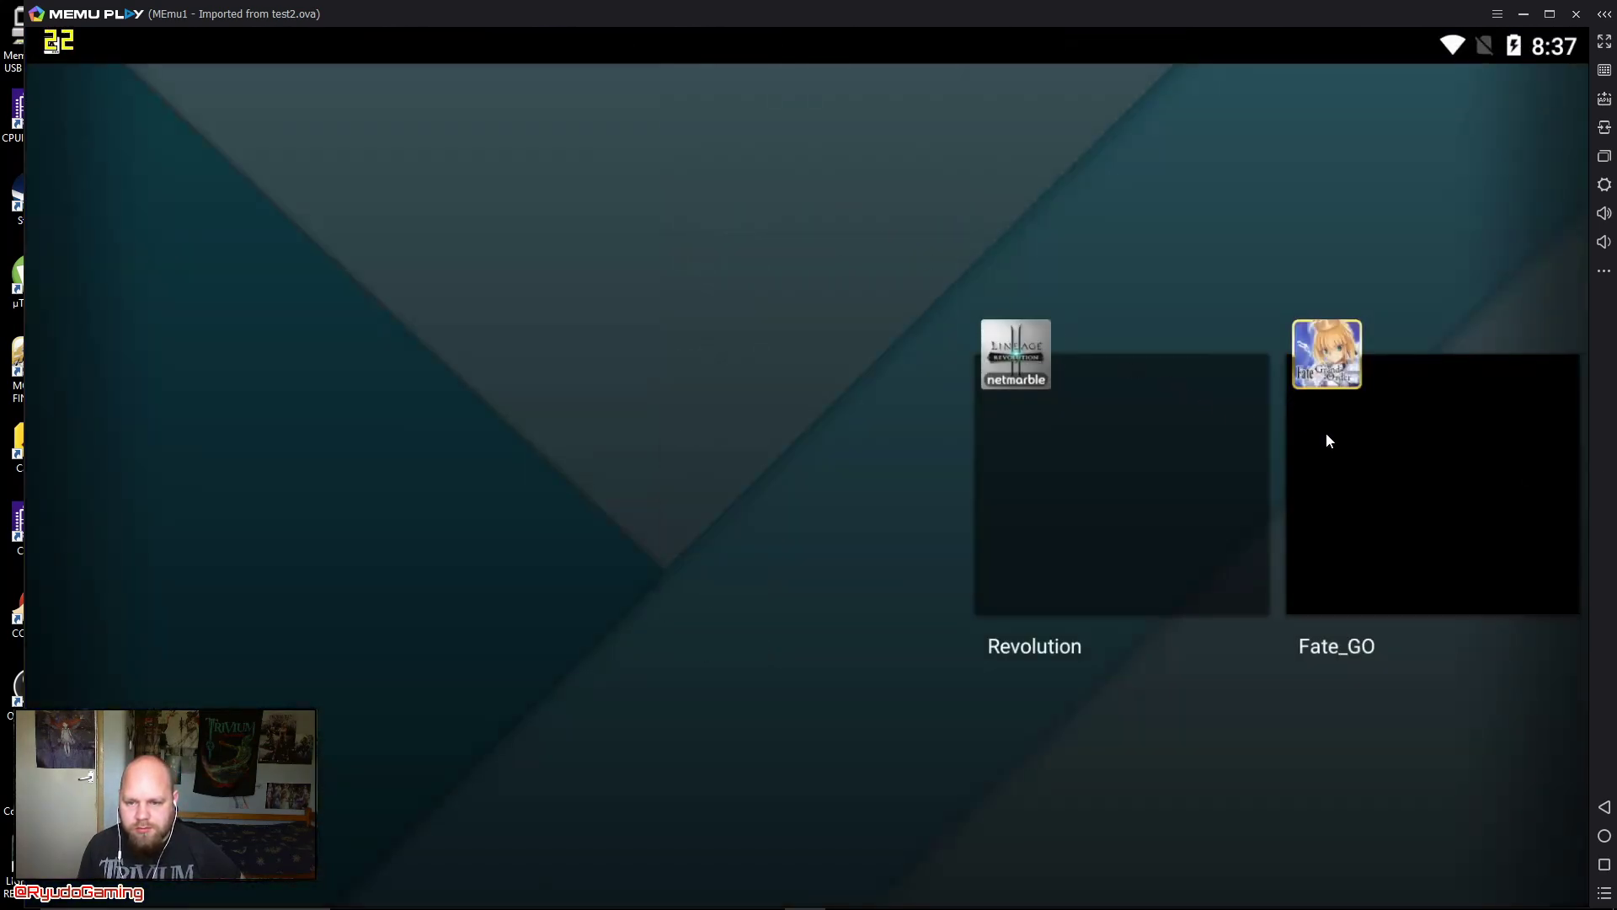
pyautogui.moveTo(1331, 440)
pyautogui.mouseDown()
pyautogui.moveTo(1199, 431)
pyautogui.moveTo(1345, 453)
pyautogui.mouseUp()
pyautogui.click(539, 295)
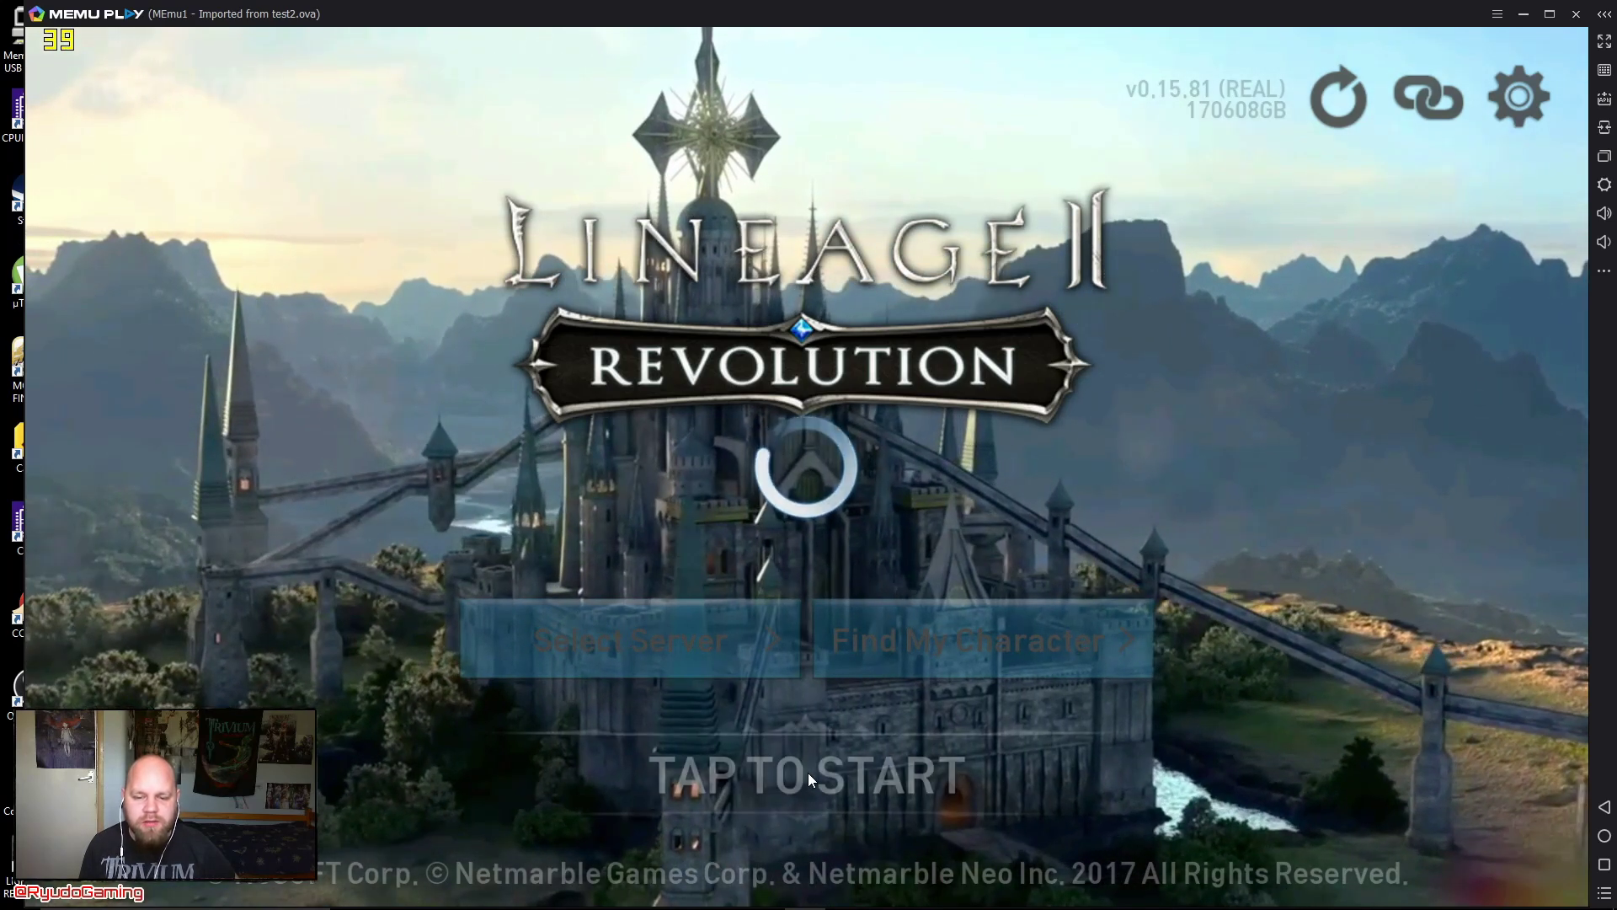
# Start Lineage II Revolution, dismiss the notices, enter the world with the level 37 Elf and look at the inventory.
pyautogui.click(807, 771)
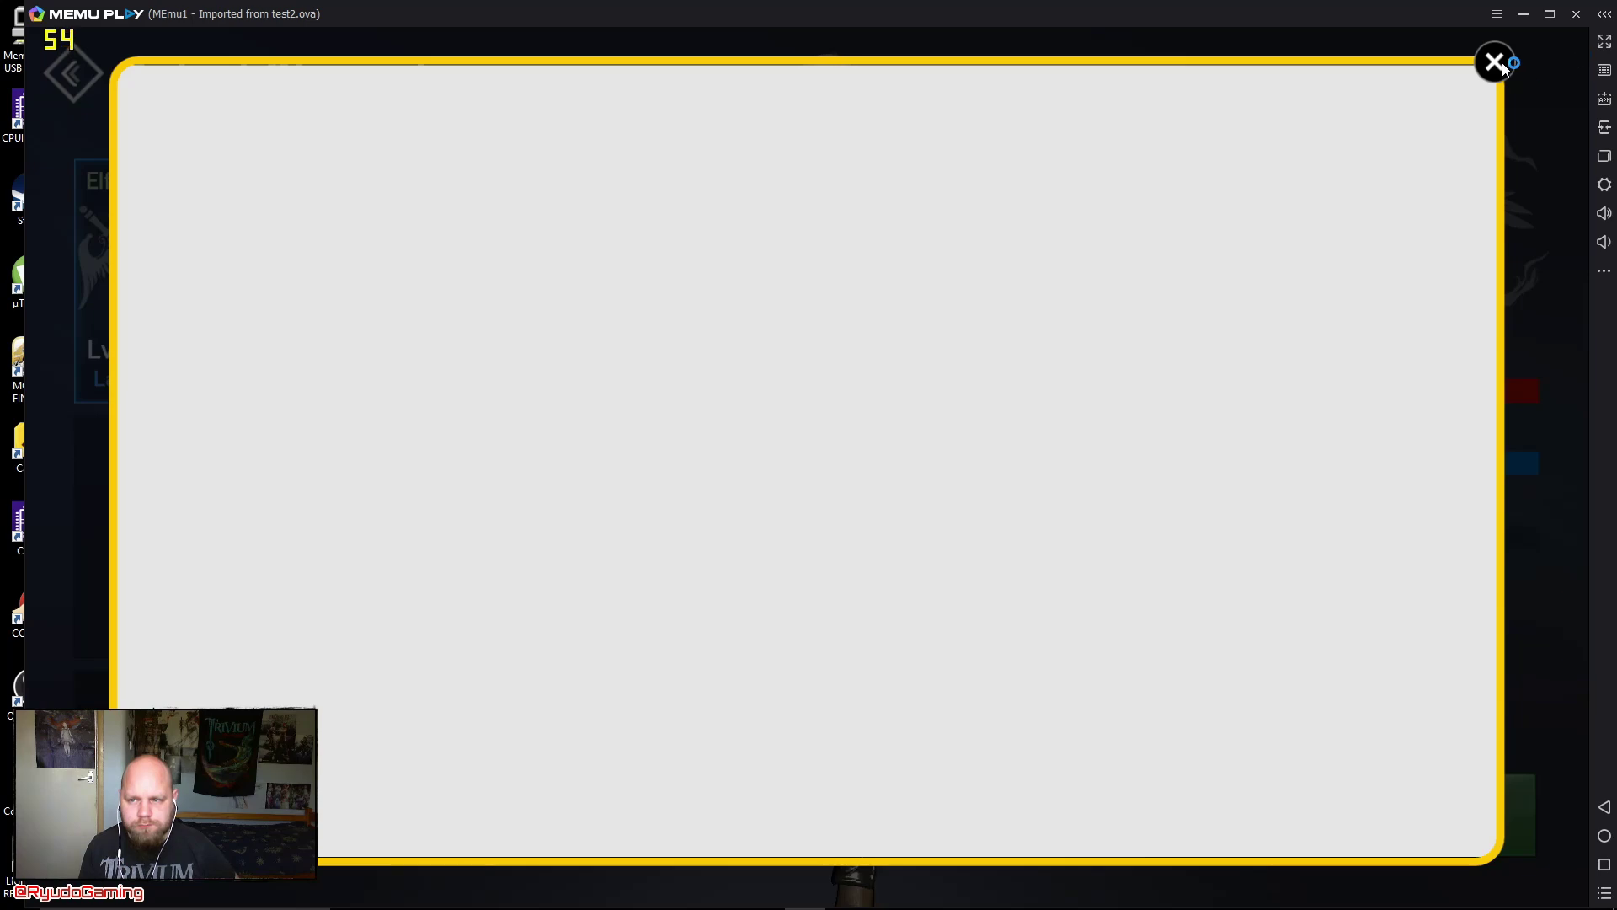
pyautogui.click(1502, 65)
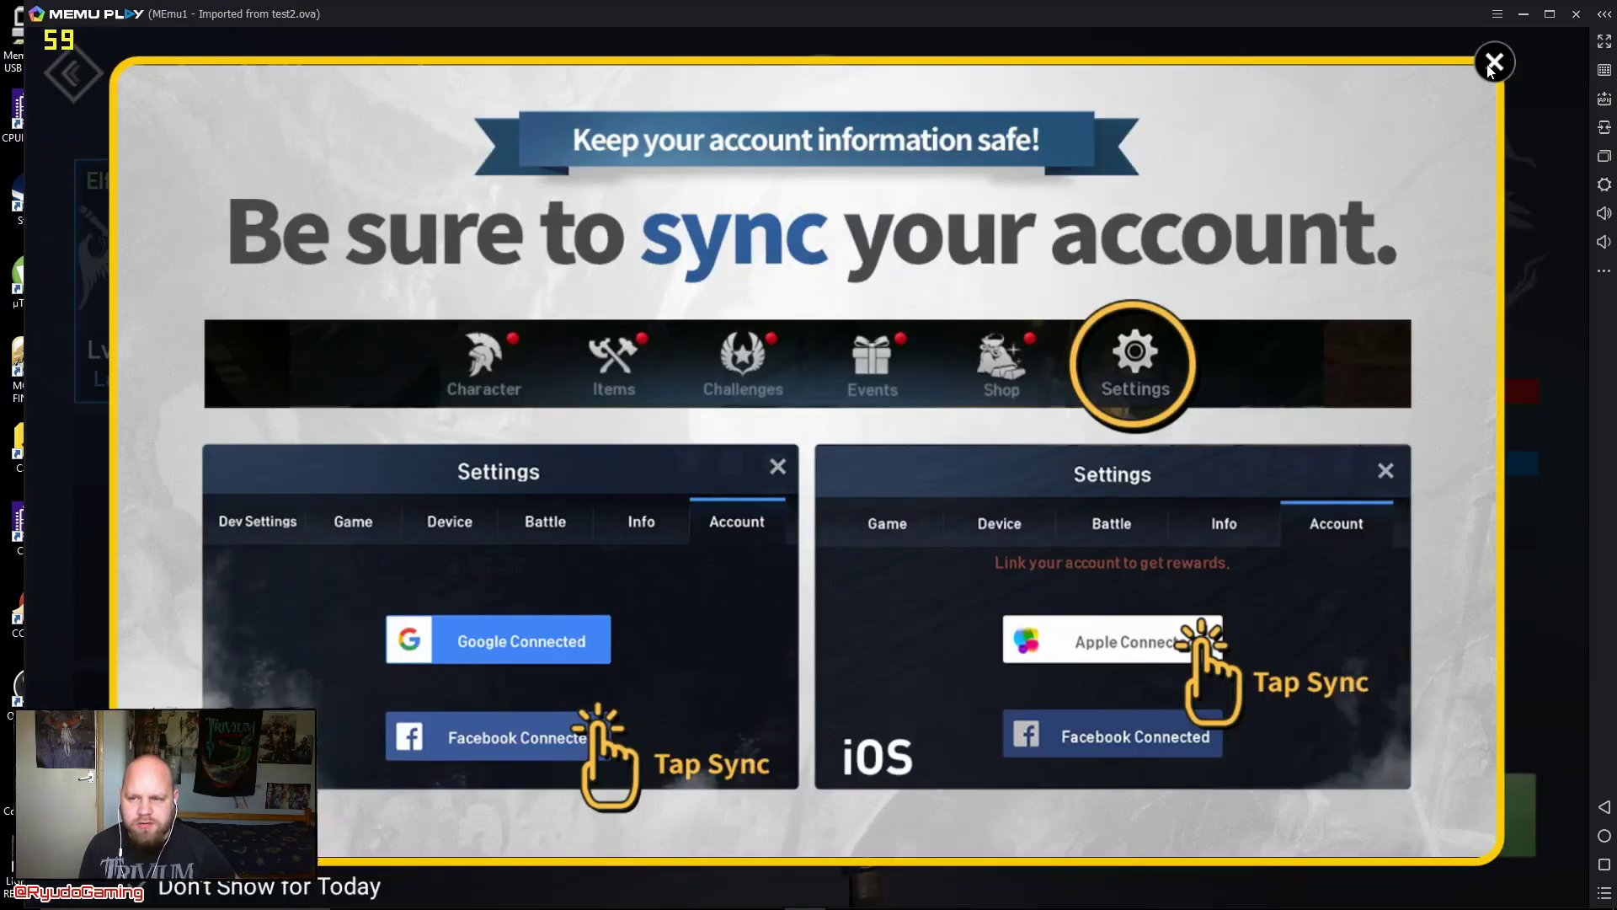
pyautogui.click(1494, 62)
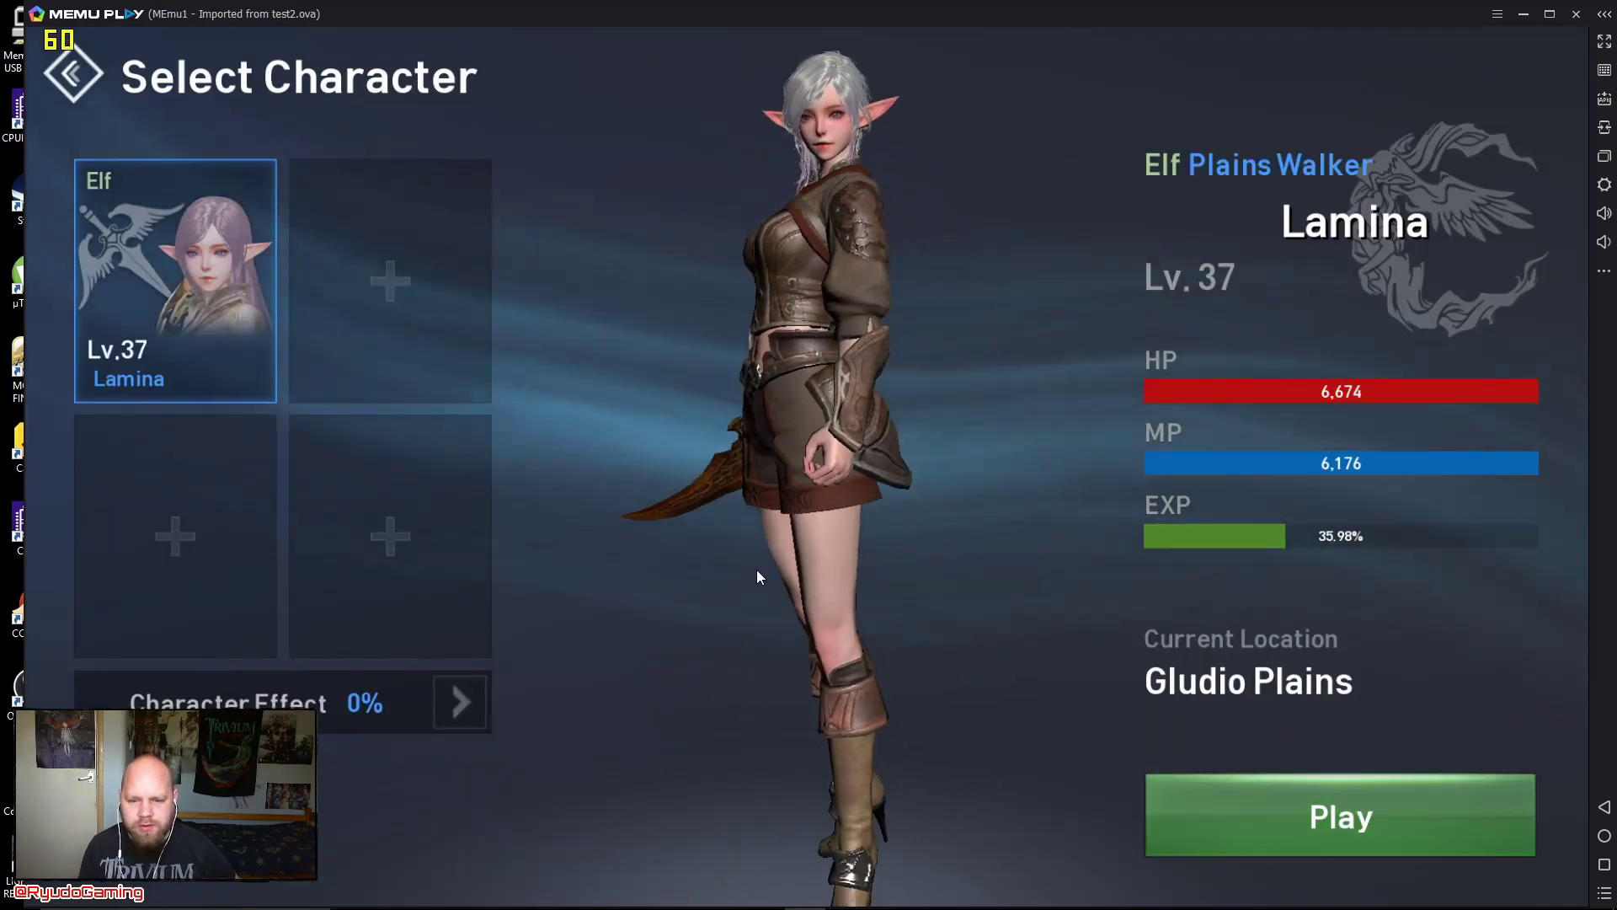
pyautogui.moveTo(776, 556); pyautogui.dragTo(952, 639)
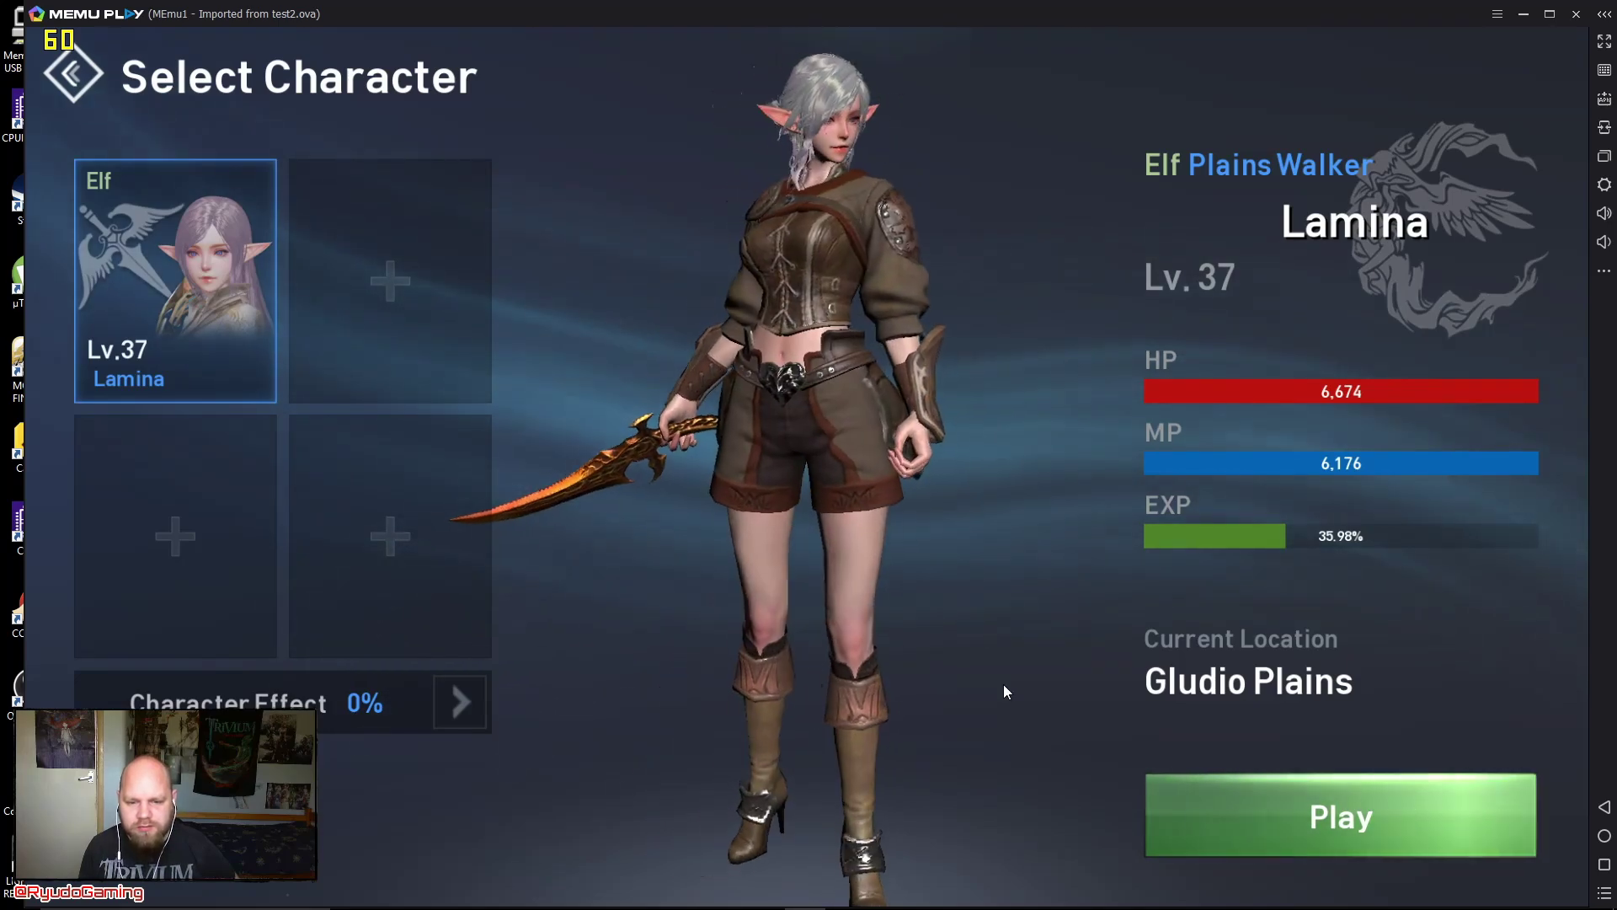
pyautogui.click(1270, 802)
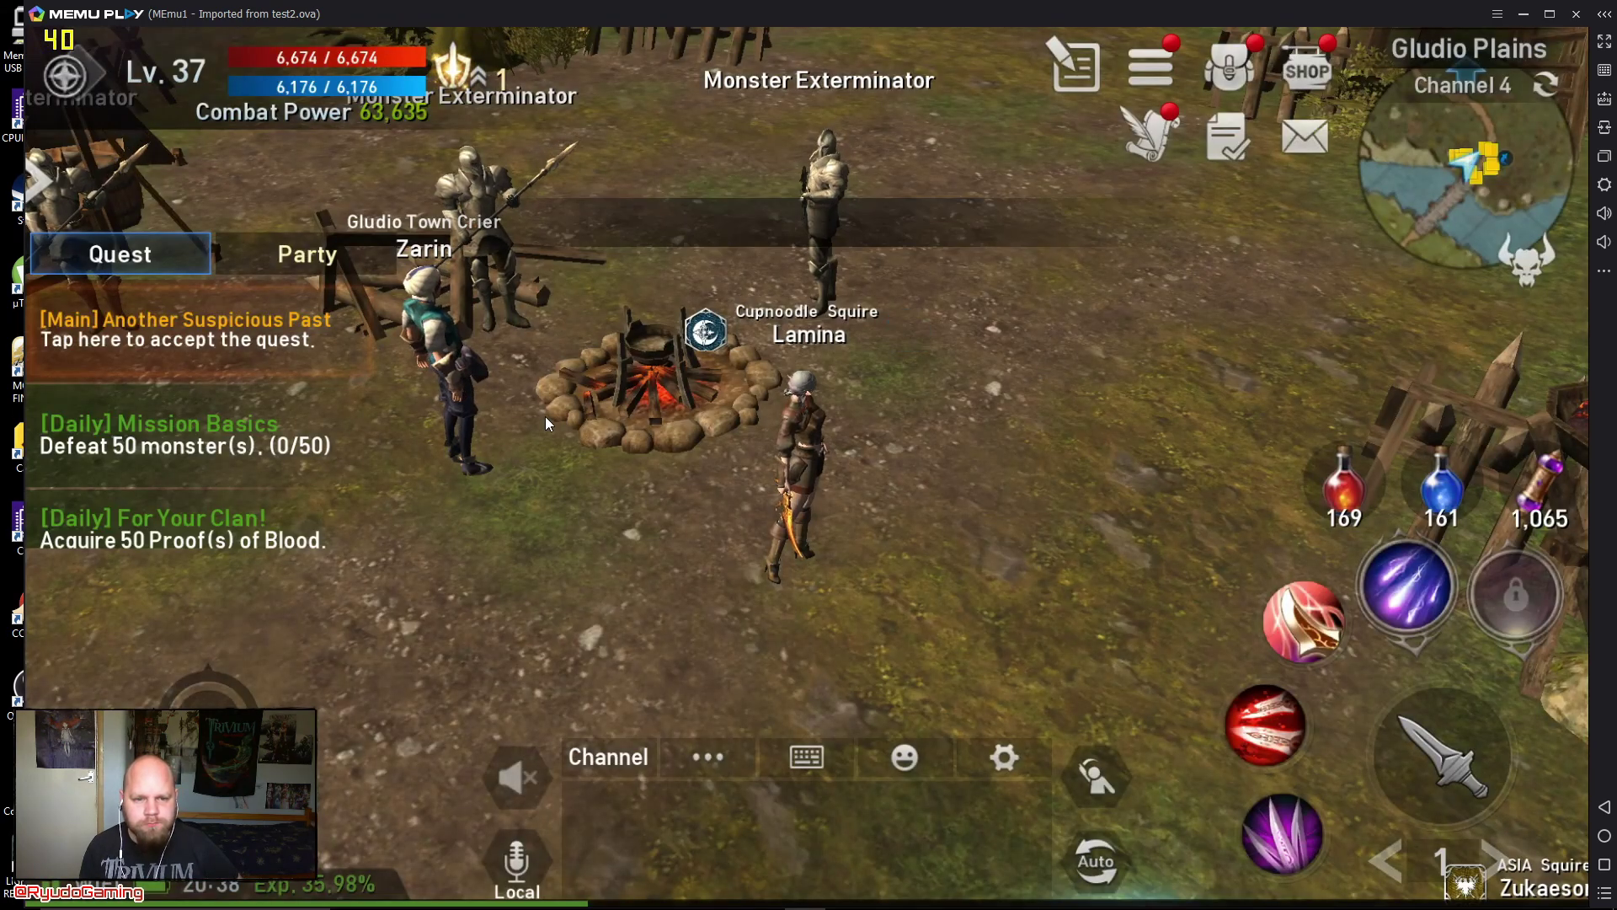
pyautogui.click(1219, 83)
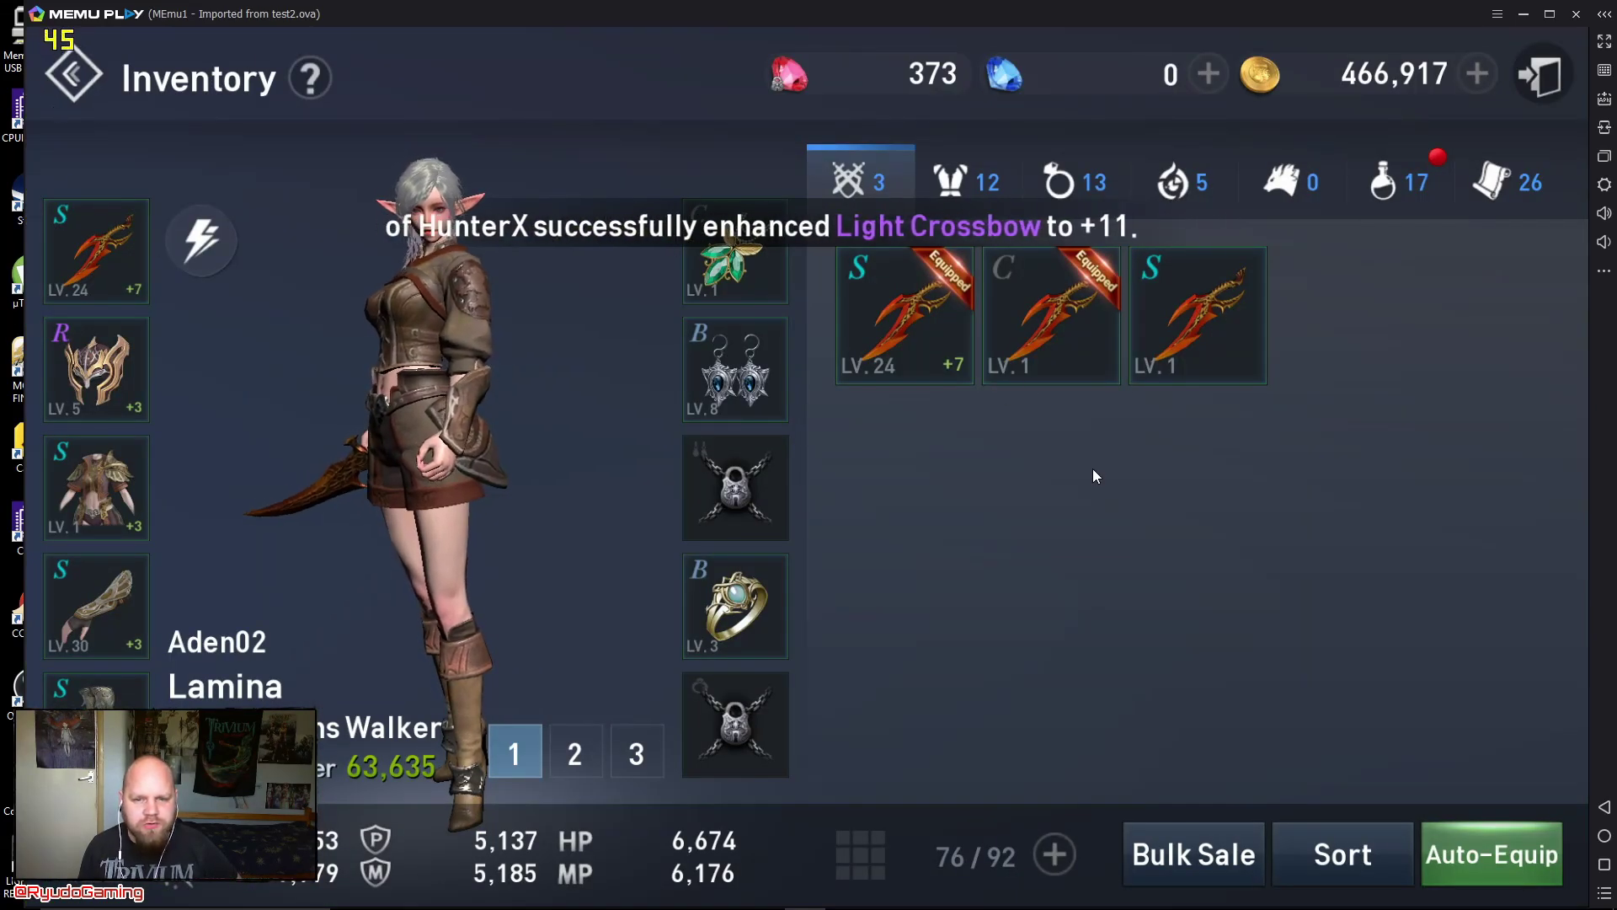
pyautogui.press('Escape')
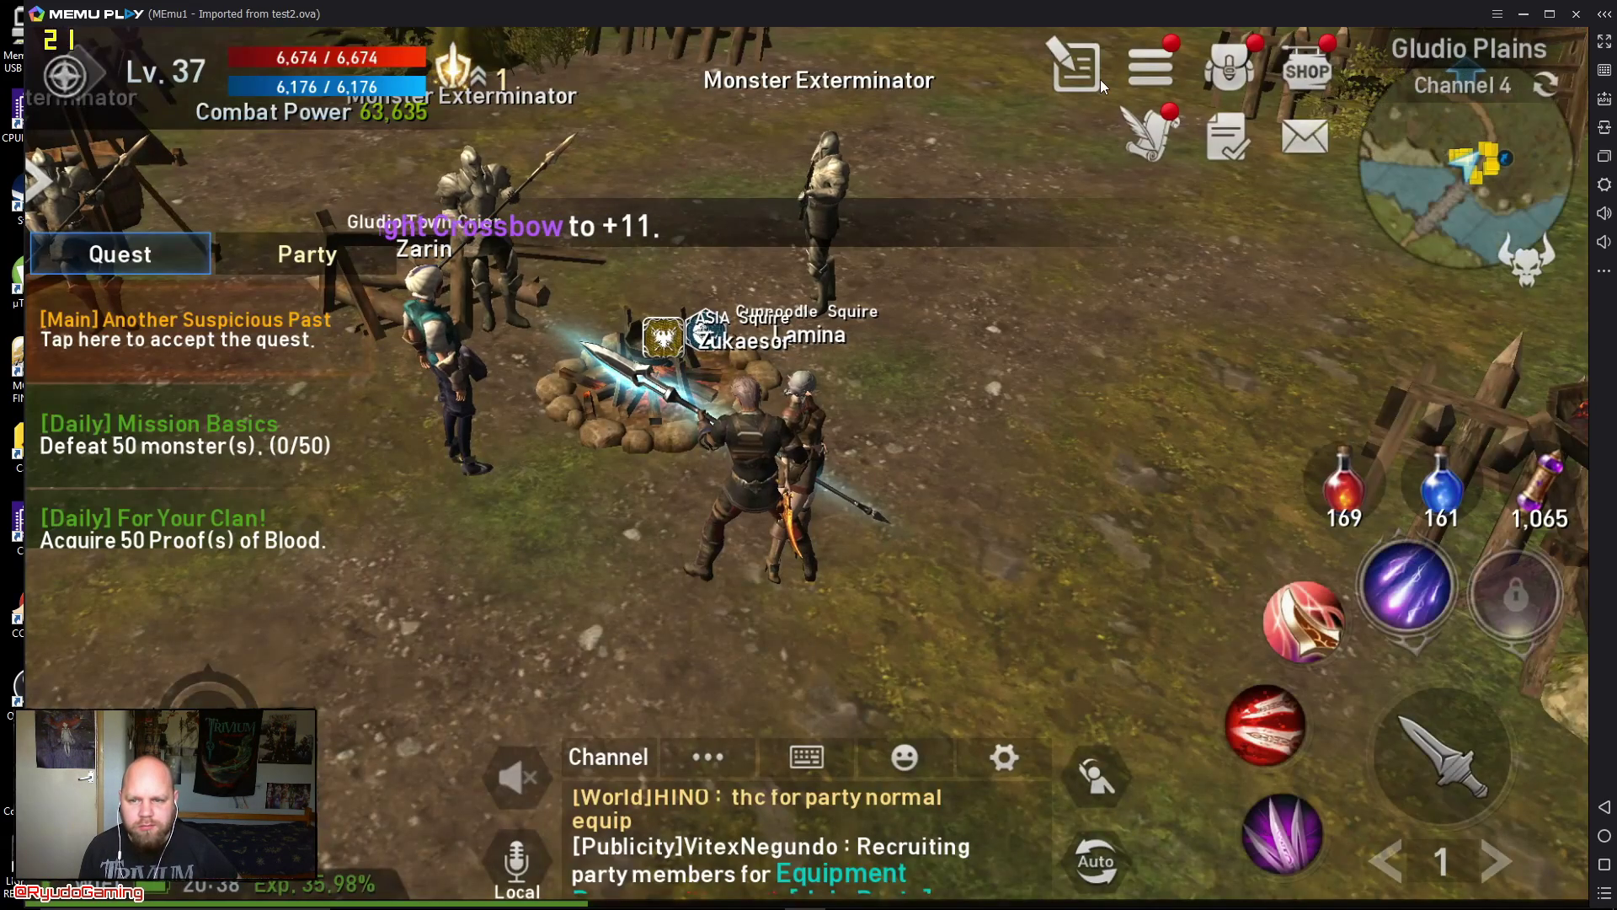
# Open the Arena battlefield, fight the Rank 1204 opponent using a skill during auto-battle, and dismiss the match result.
pyautogui.click(1139, 62)
pyautogui.click(522, 798)
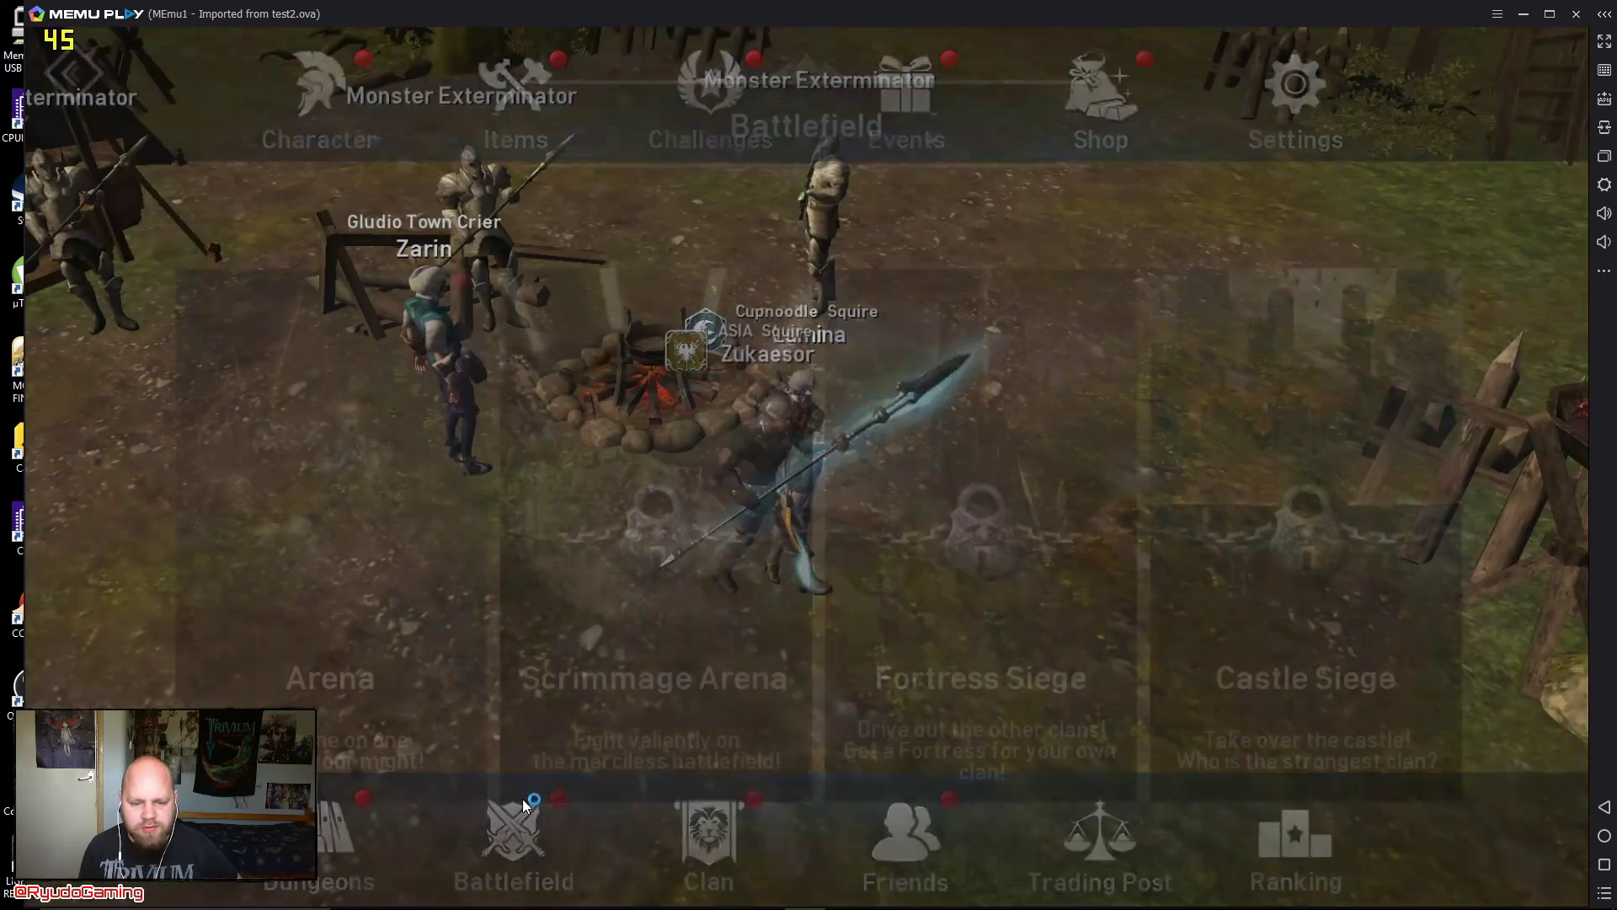
pyautogui.click(360, 466)
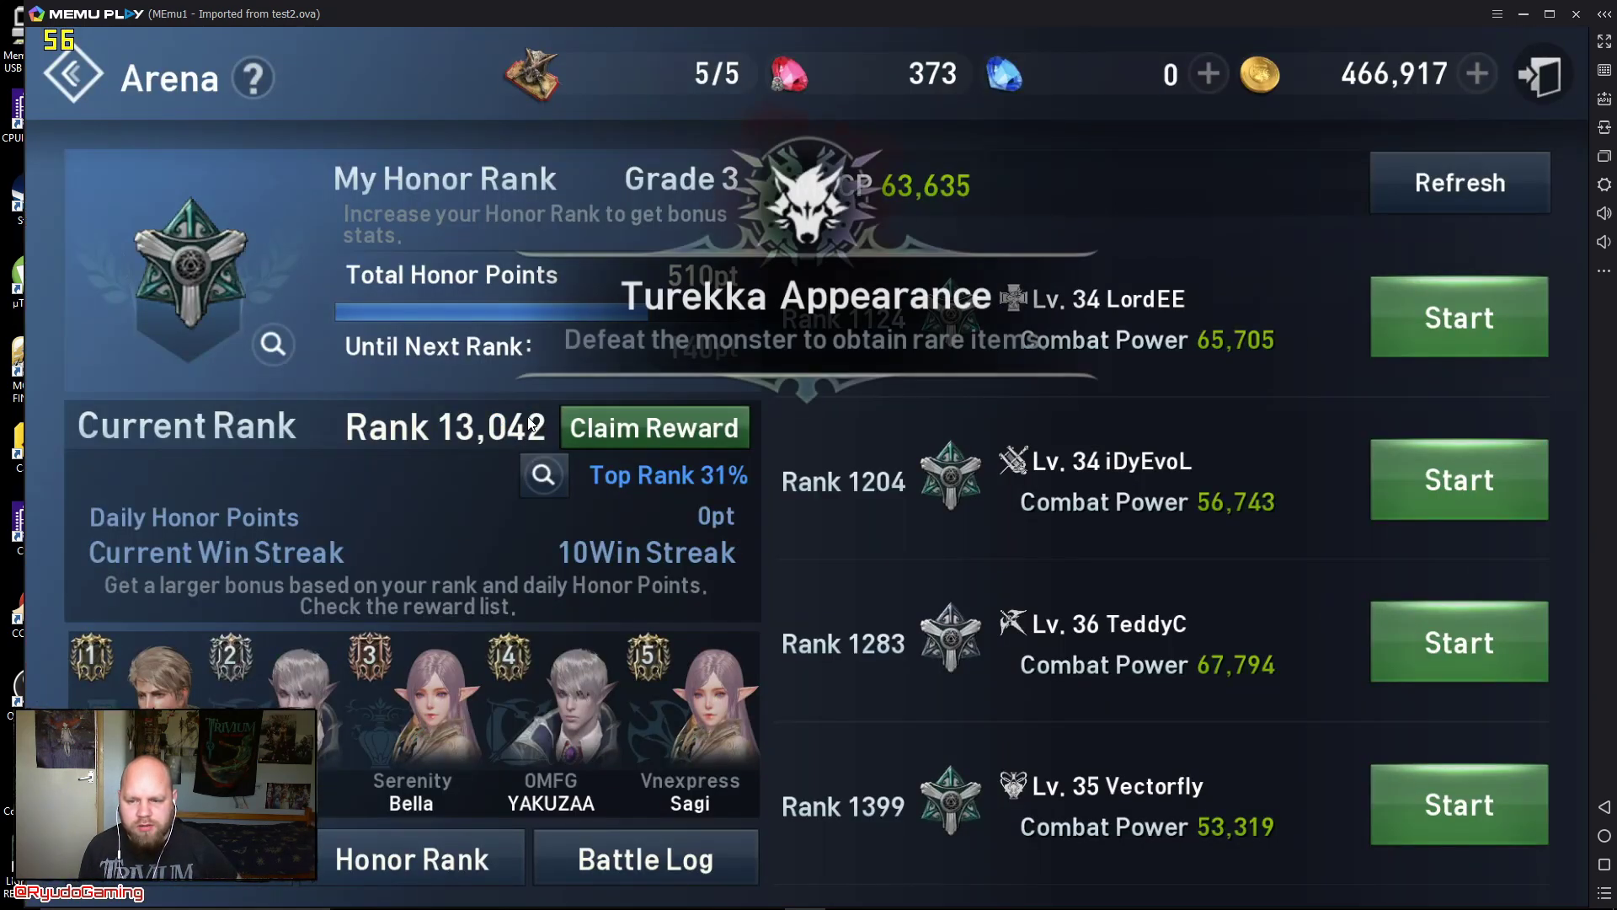
pyautogui.click(1423, 495)
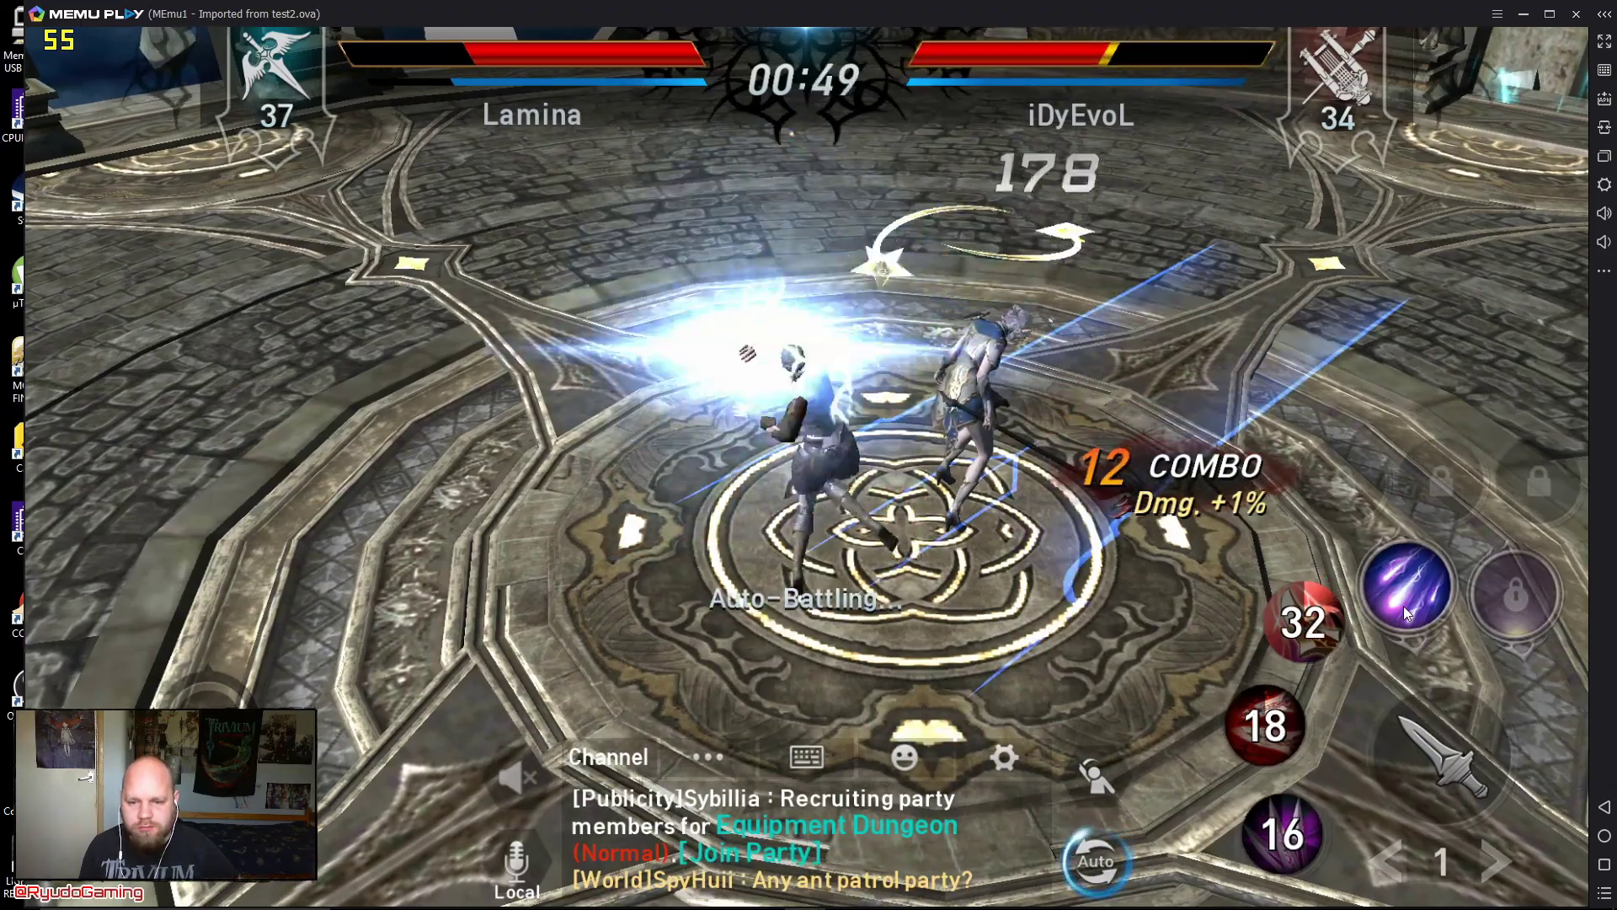
pyautogui.click(1403, 605)
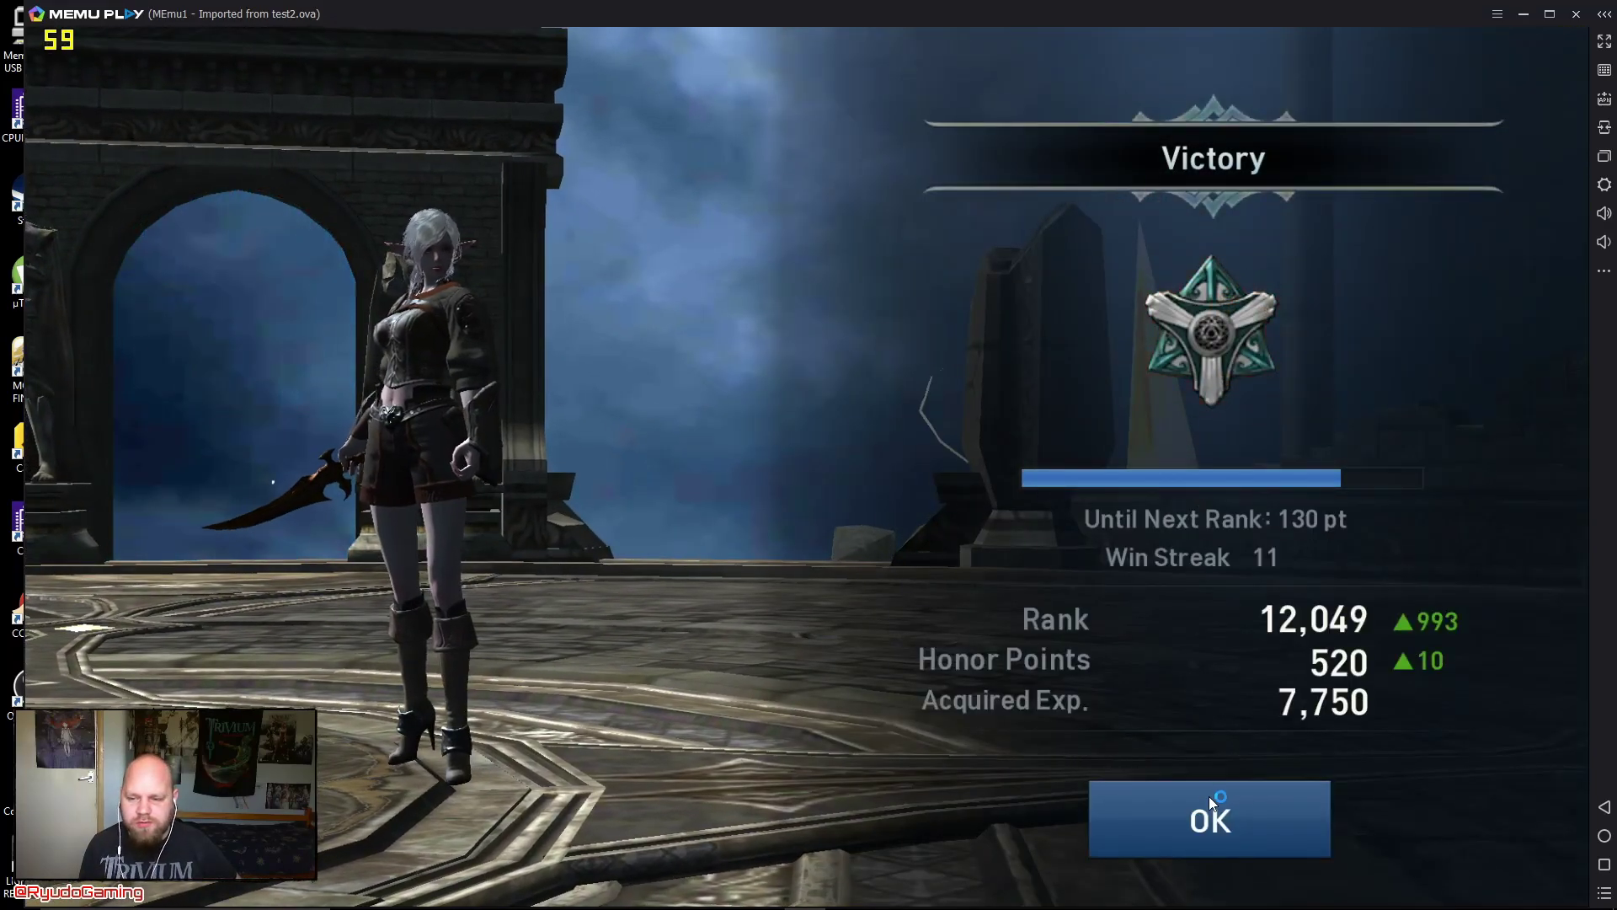
pyautogui.click(1210, 804)
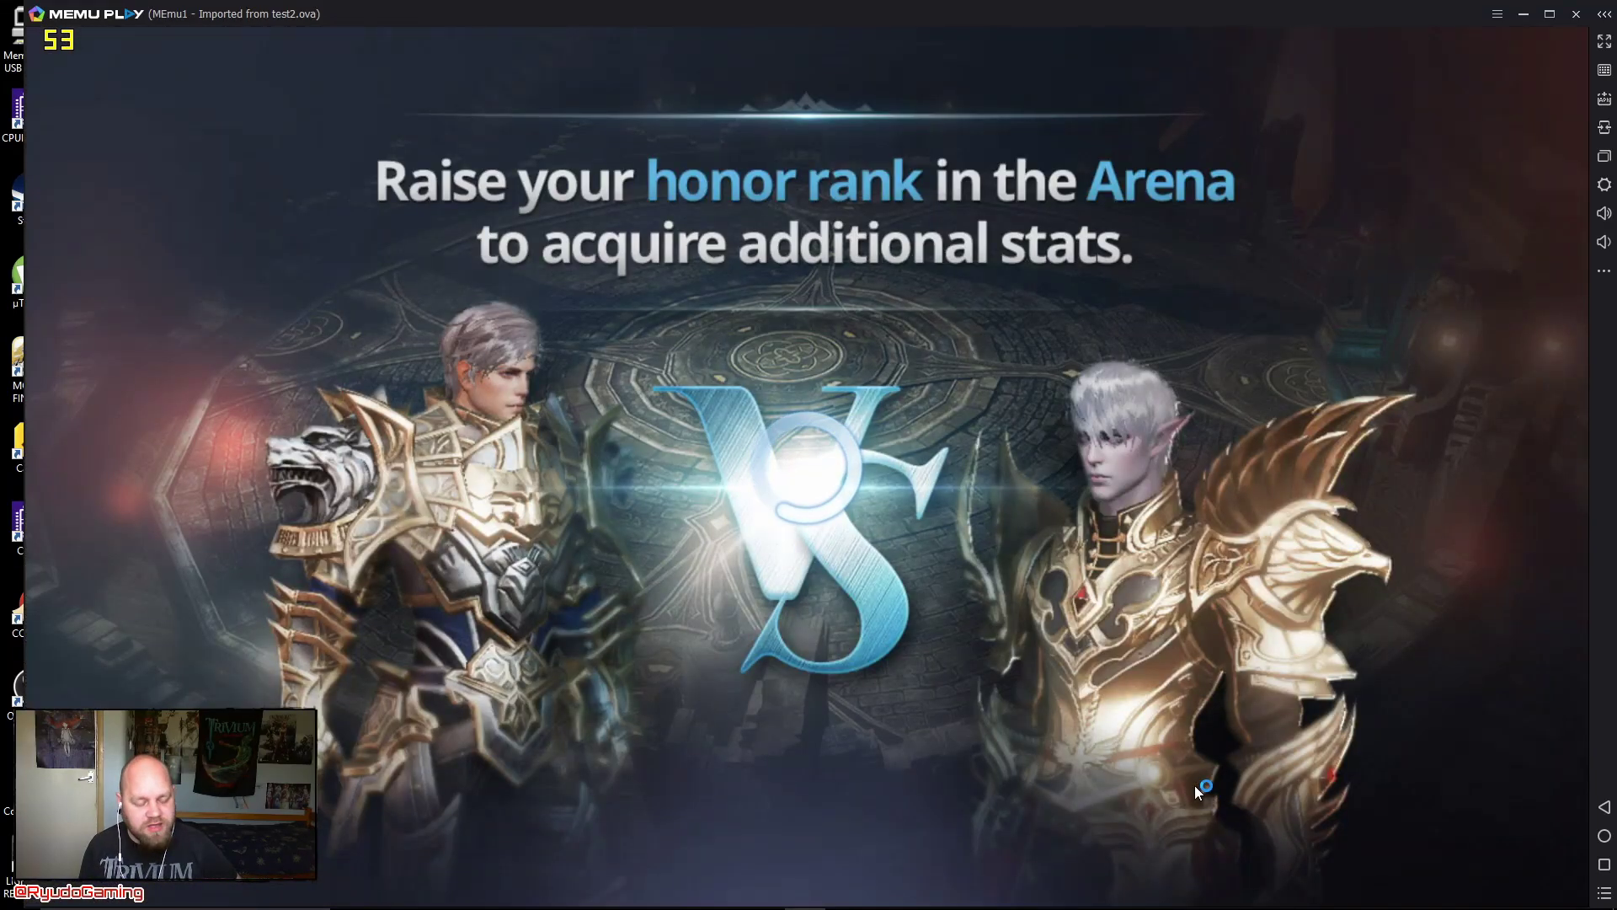